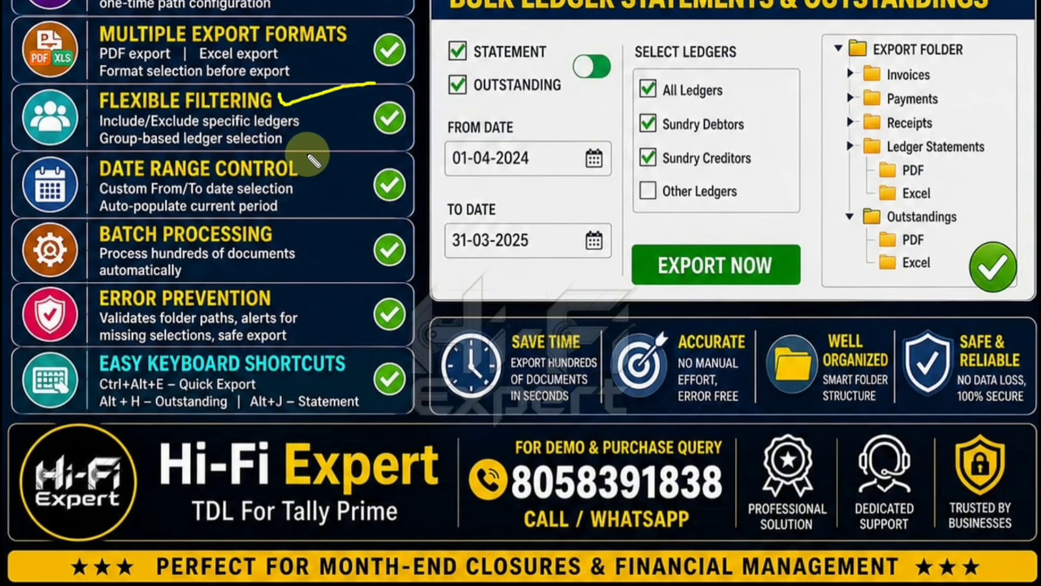
mouse_move(297, 159)
left_mouse_down()
mouse_move(316, 173)
mouse_move(381, 146)
left_mouse_up()
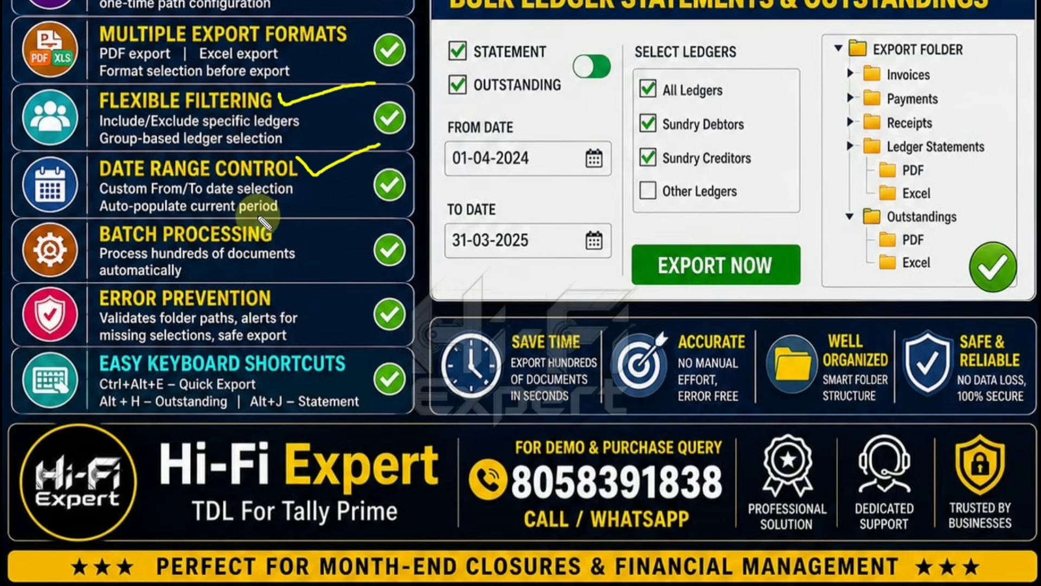
left_click_drag(280, 228, 400, 204)
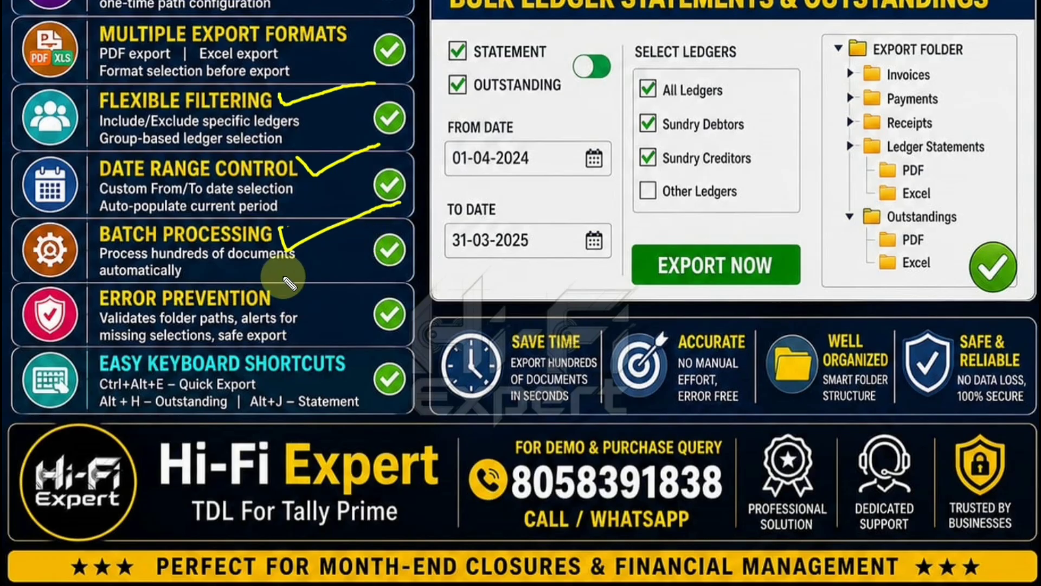
left_click_drag(277, 292, 351, 277)
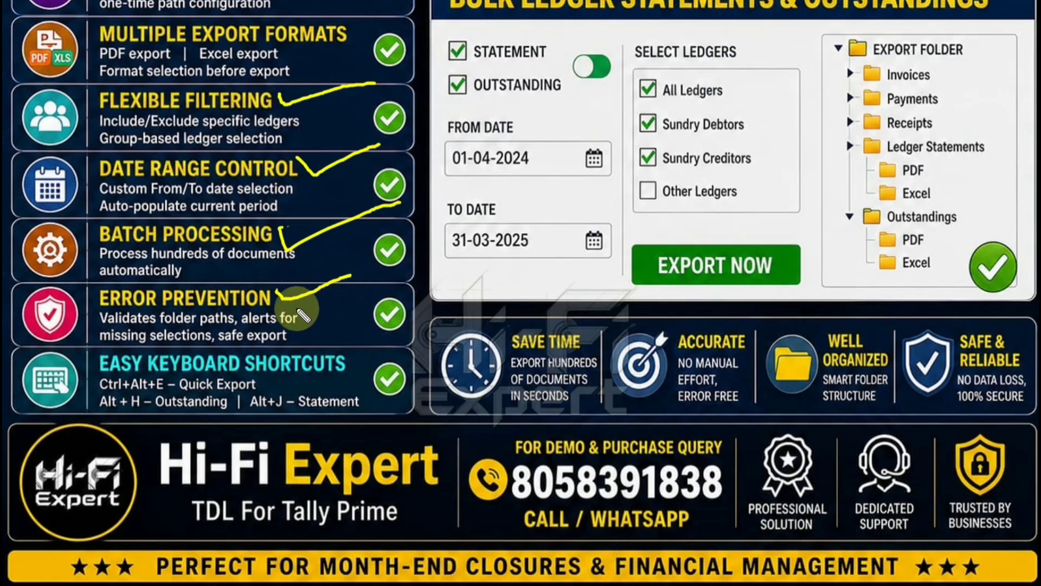
left_click_drag(132, 343, 206, 345)
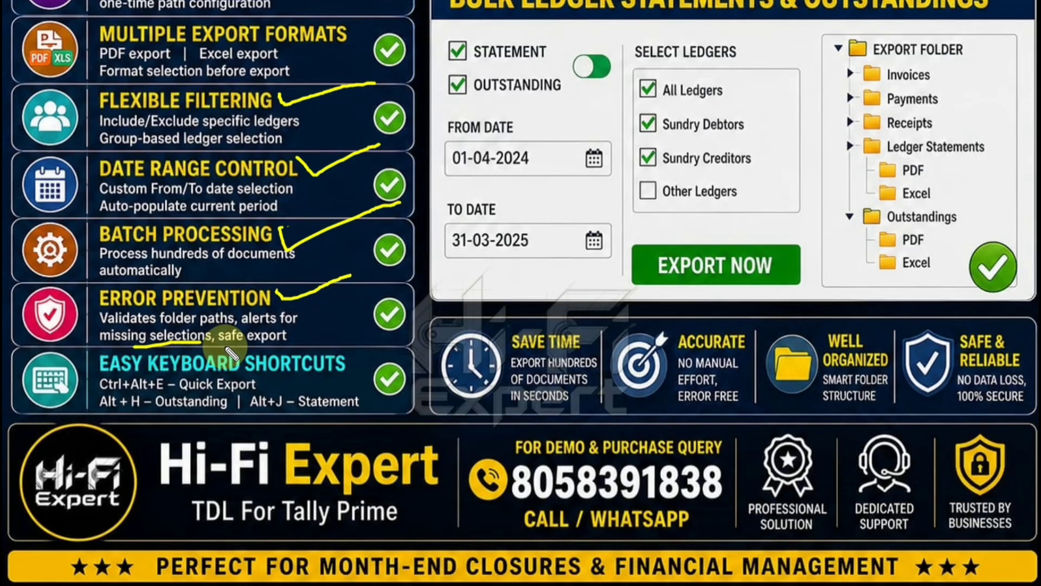
left_click_drag(290, 337, 351, 299)
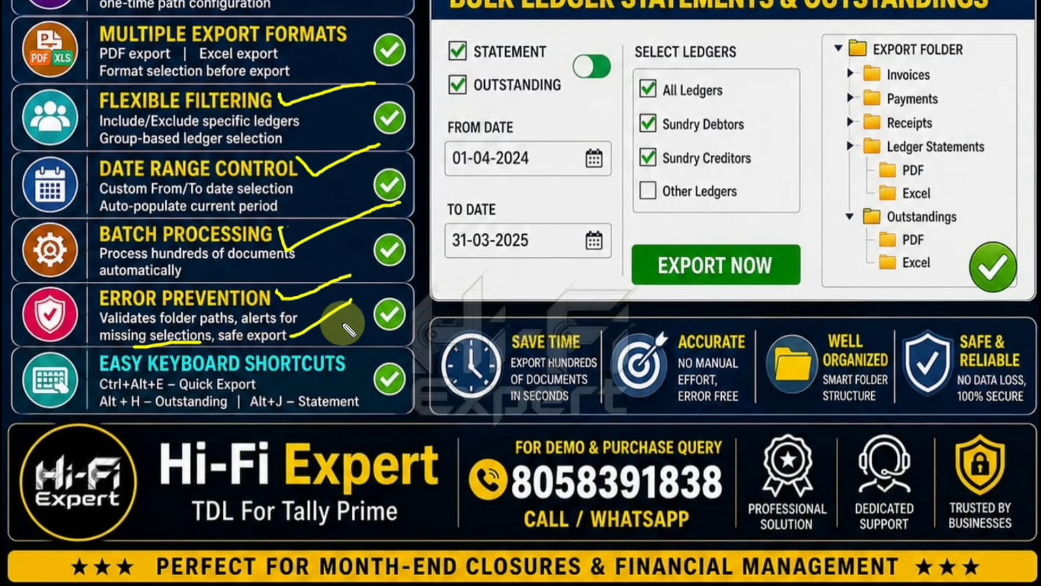
left_click_drag(287, 329, 295, 337)
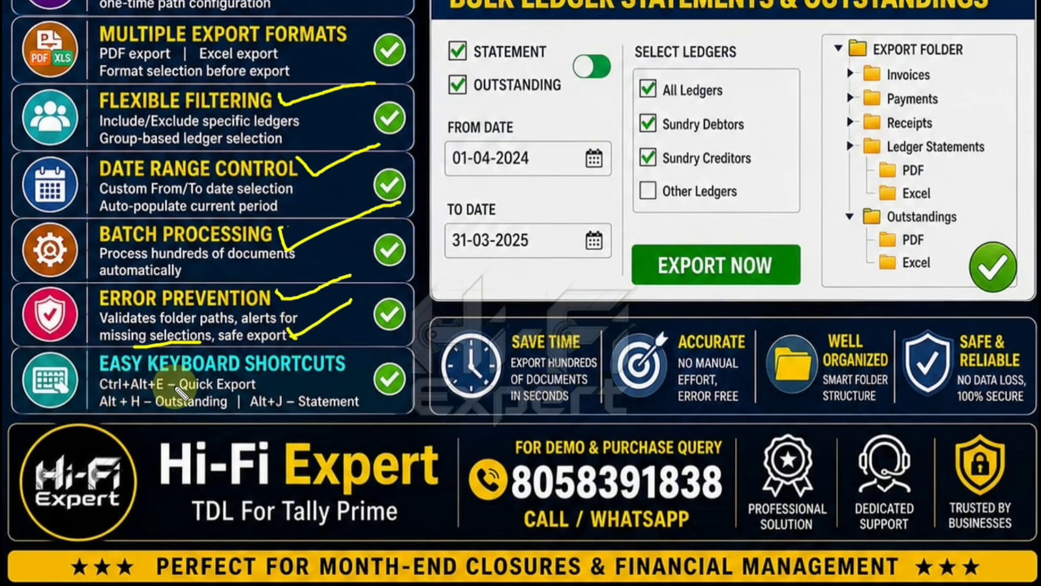
mouse_move(294, 382)
left_mouse_down()
mouse_move(264, 380)
mouse_move(345, 371)
left_mouse_up()
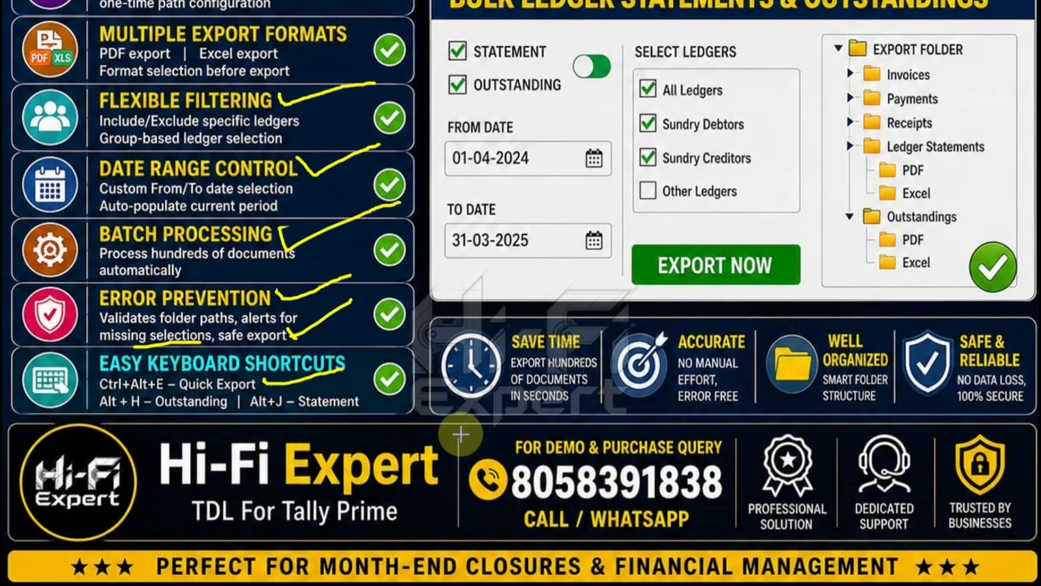
mouse_move(460, 431)
left_mouse_down()
mouse_move(493, 506)
mouse_move(735, 536)
left_mouse_up()
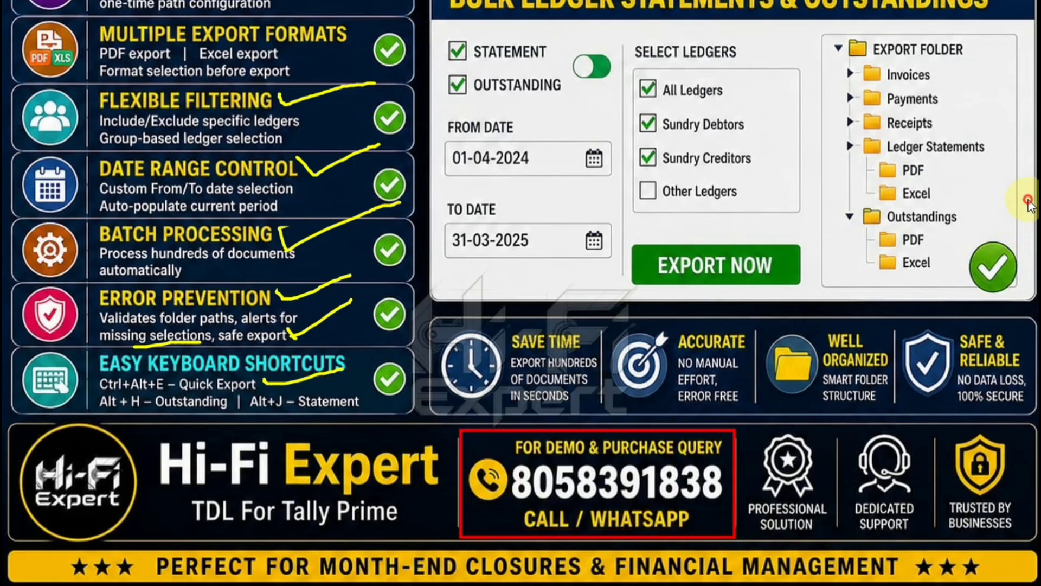
left_click_drag(461, 429, 734, 537)
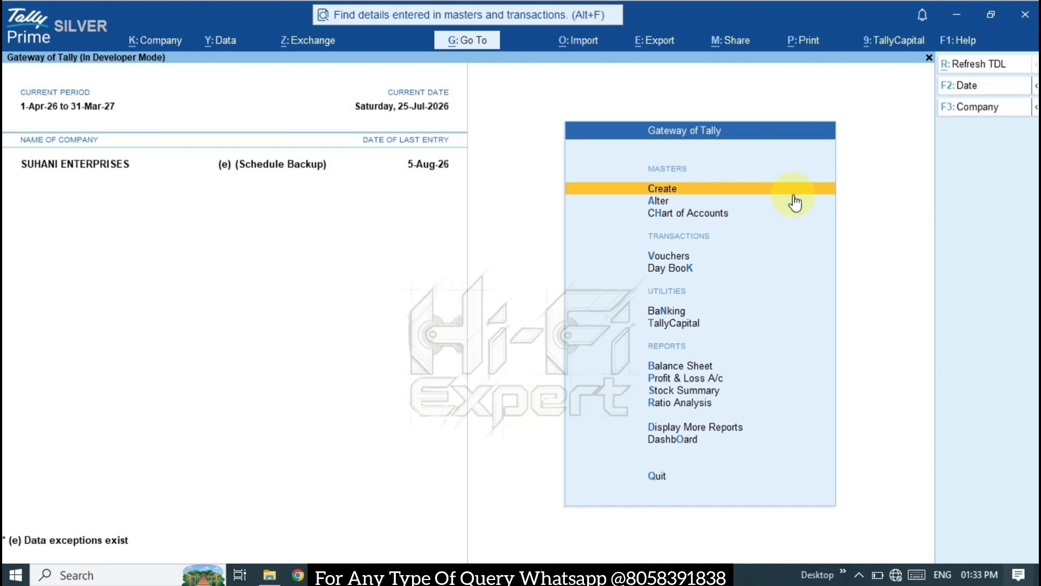
key("Down")
key("Down")
key("Down")
key("Down")
key("Down")
key("Down")
key("Up")
key("Up")
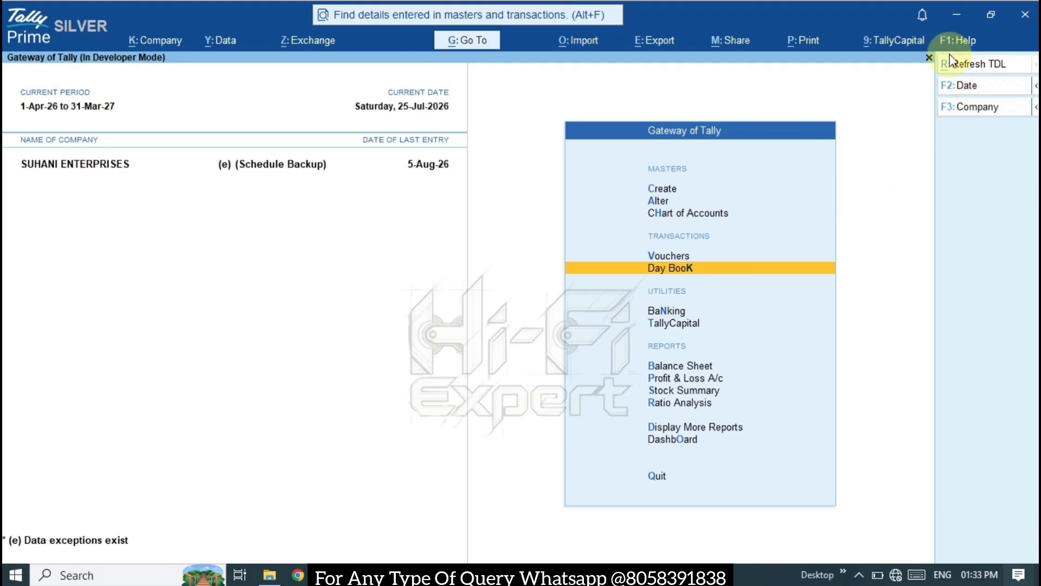
- Open the Add-On Features configuration from TDL management to reach the Bulk Export Folder setting
left_click(958, 40)
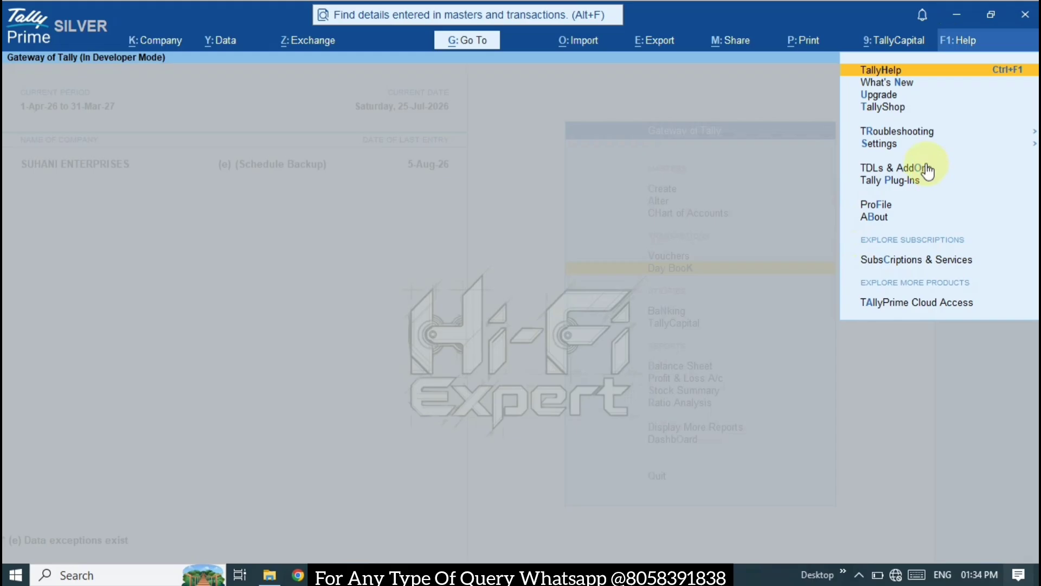
key("o")
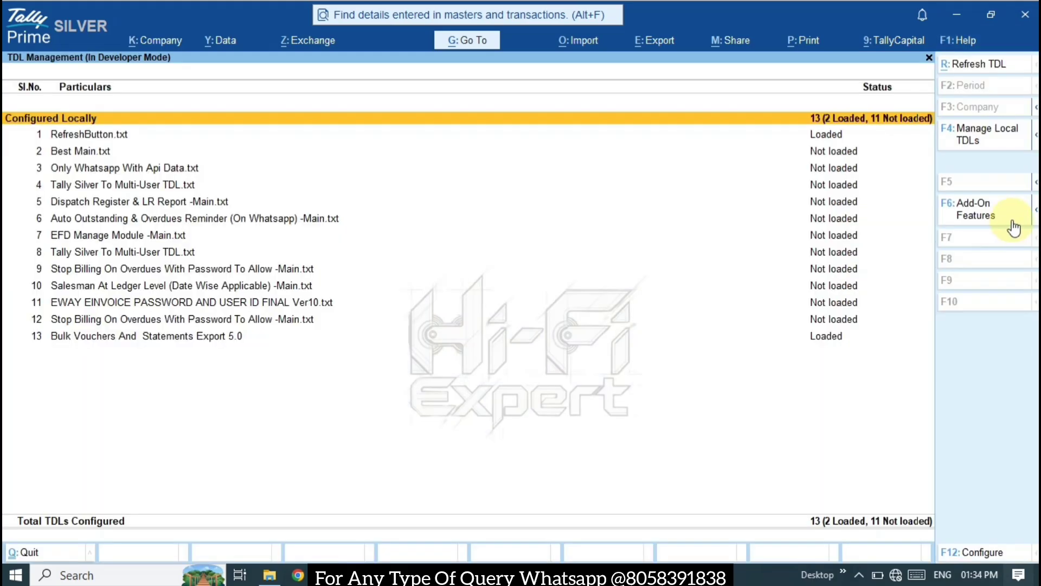
left_click(966, 210)
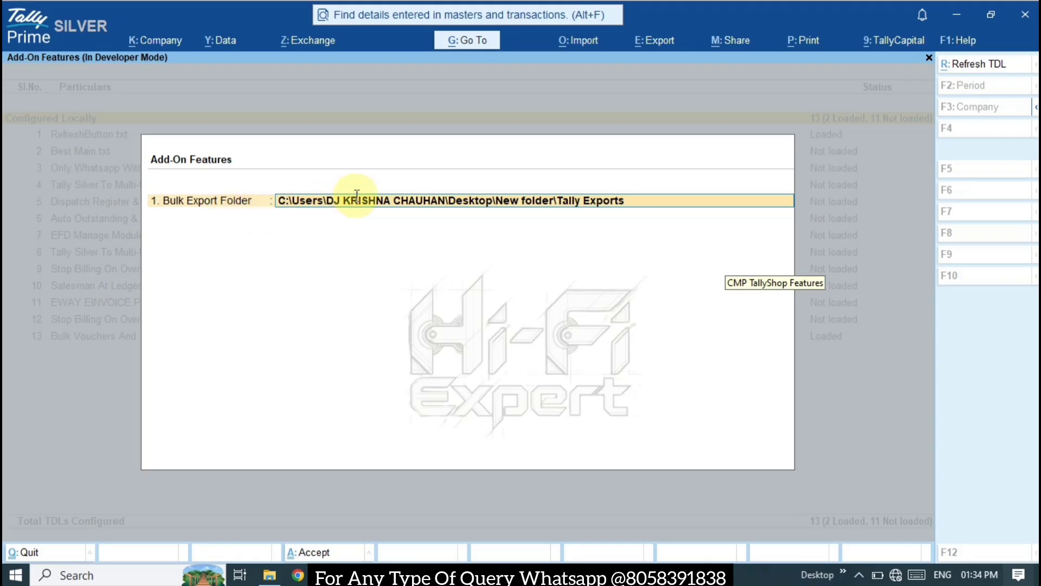
- Copy the Bulk Export Folder path and open that Tally Exports folder in File Explorer
left_click(653, 202)
key("ctrl+c")
key("alt+Tab")
left_click(521, 116)
key("ctrl+v")
key("Return")
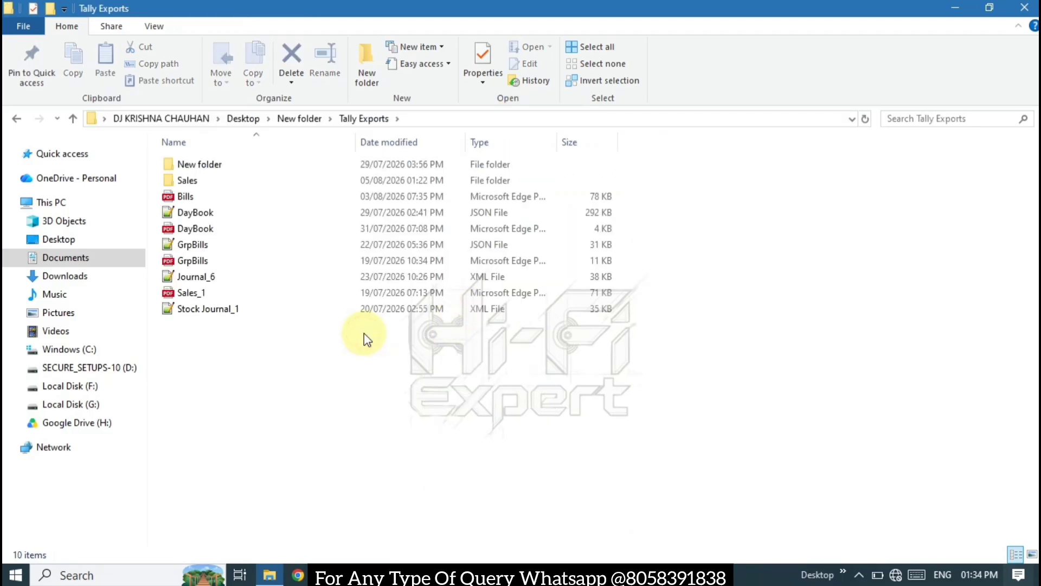
- Delete everything in the Tally Exports folder except the subfolder named New folder
key("ctrl+a")
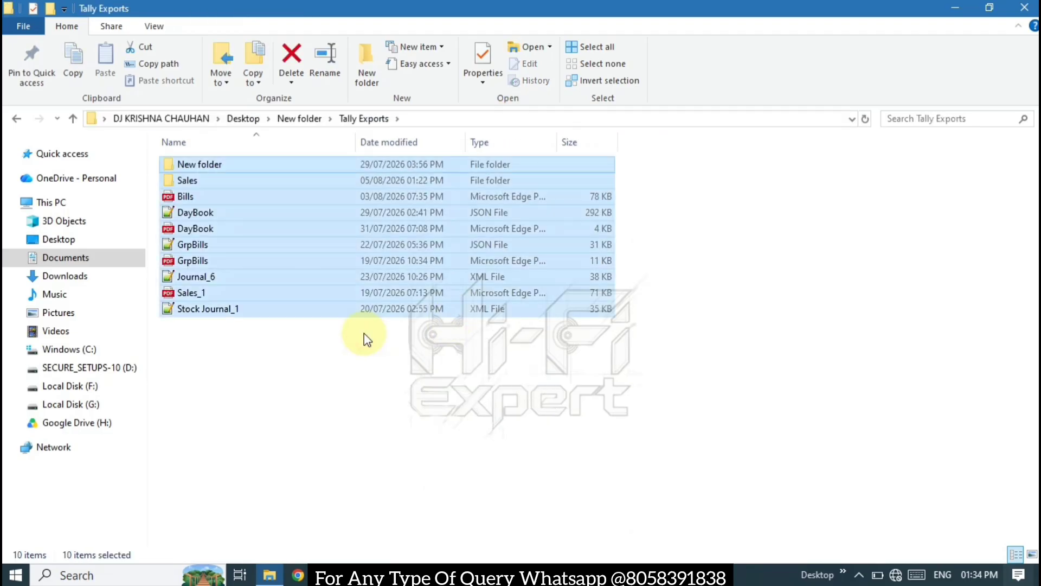
left_click(244, 165, "ctrl")
key("Delete")
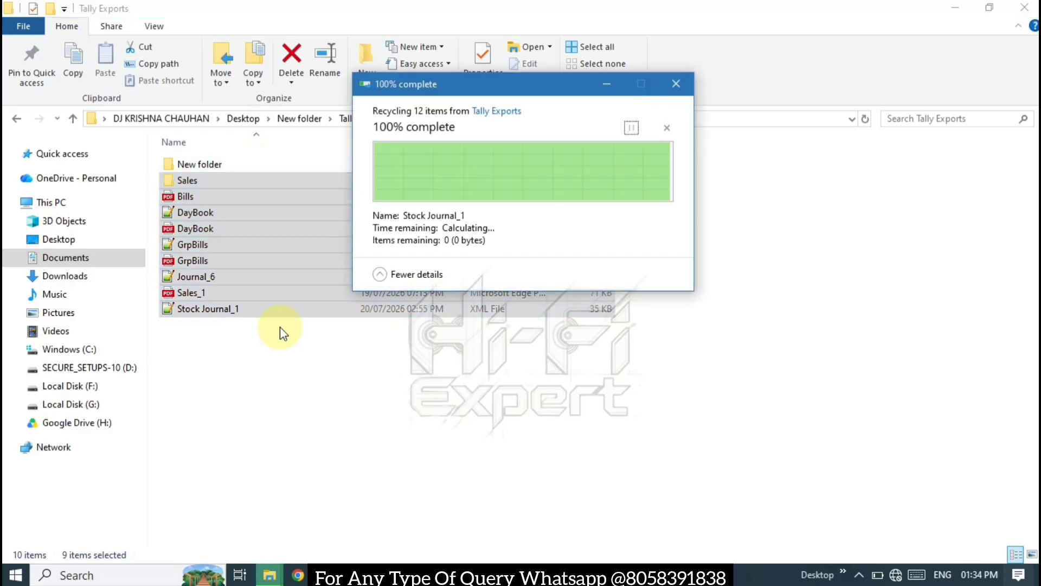
- Switch back to TallyPrime and try to save the Bulk Export Folder path shortened to end in "Tally Exp"
key("alt+Tab")
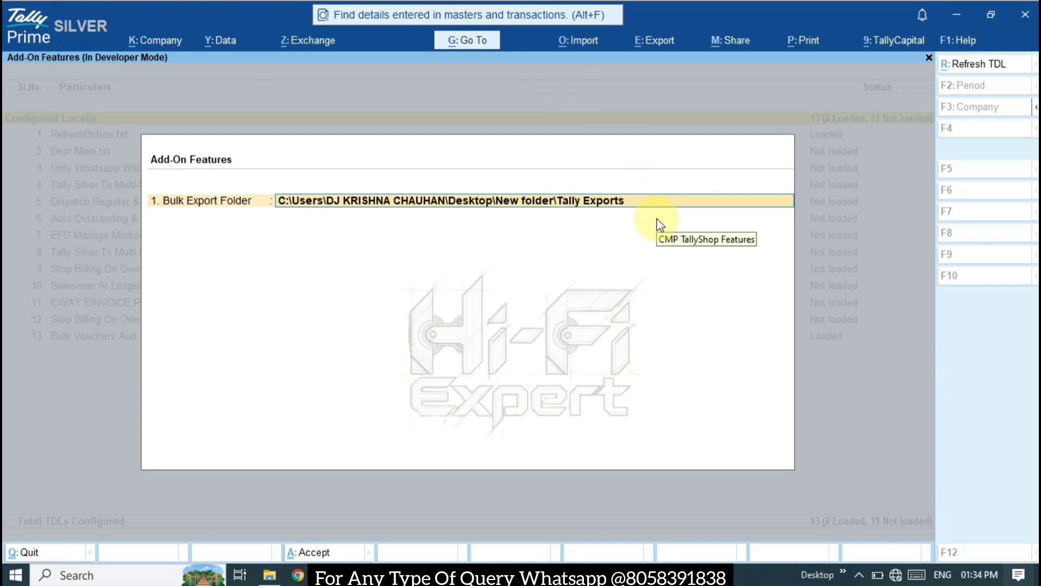
key("BackSpace")
key("BackSpace")
key("BackSpace")
key("BackSpace")
key("Return")
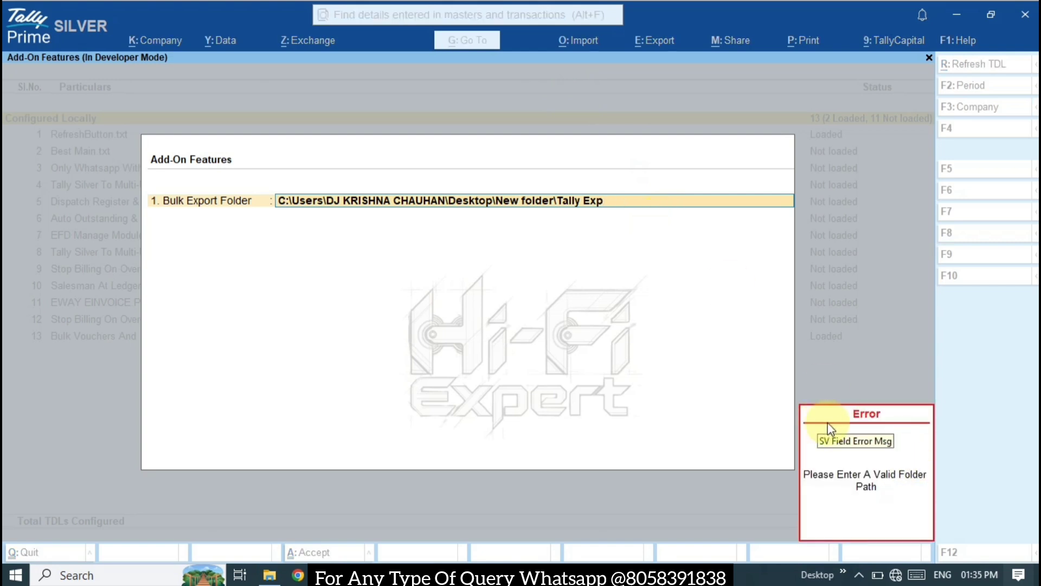
key("Return")
key("Return")
key("Return")
key("Escape")
- Paste the copied path ending in Desktop\New folder\Tally Exports as the Bulk Export Folder and accept the configuration
key("ctrl+v")
key("Return")
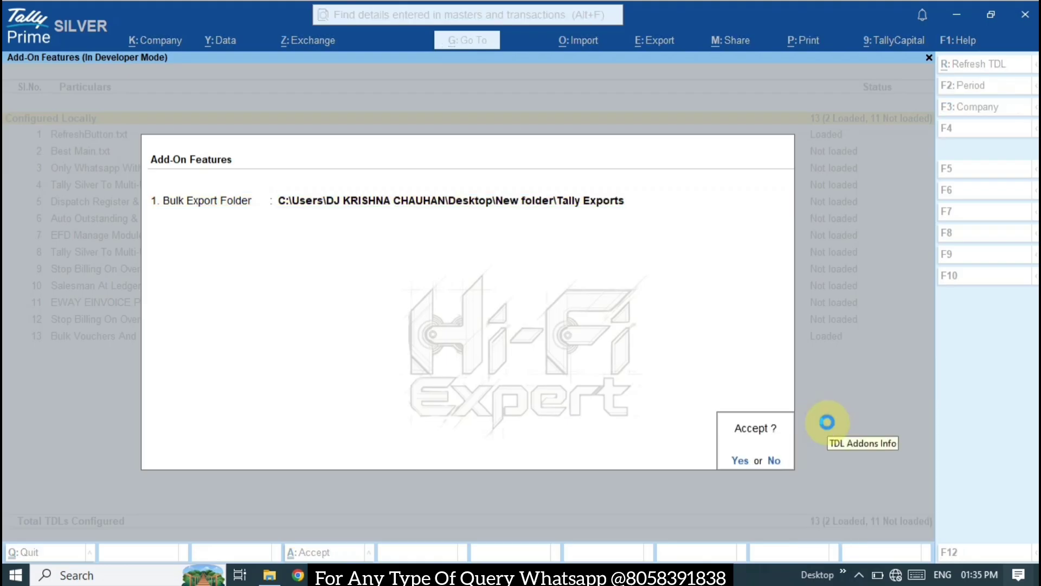
key("Return")
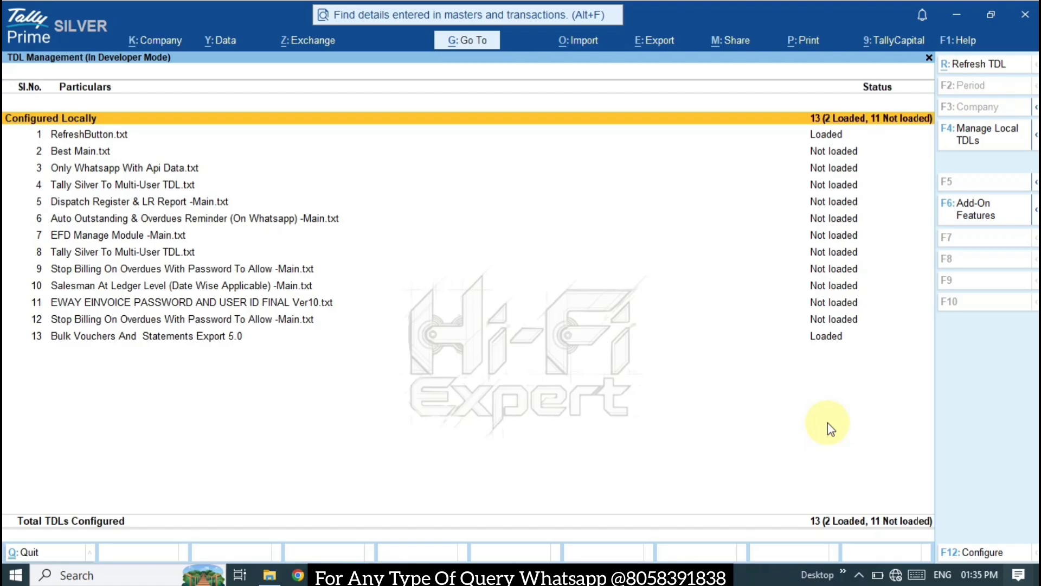
- Check the Tally Exports folder in File Explorer and return to the TDL list in TallyPrime
key("alt+Tab")
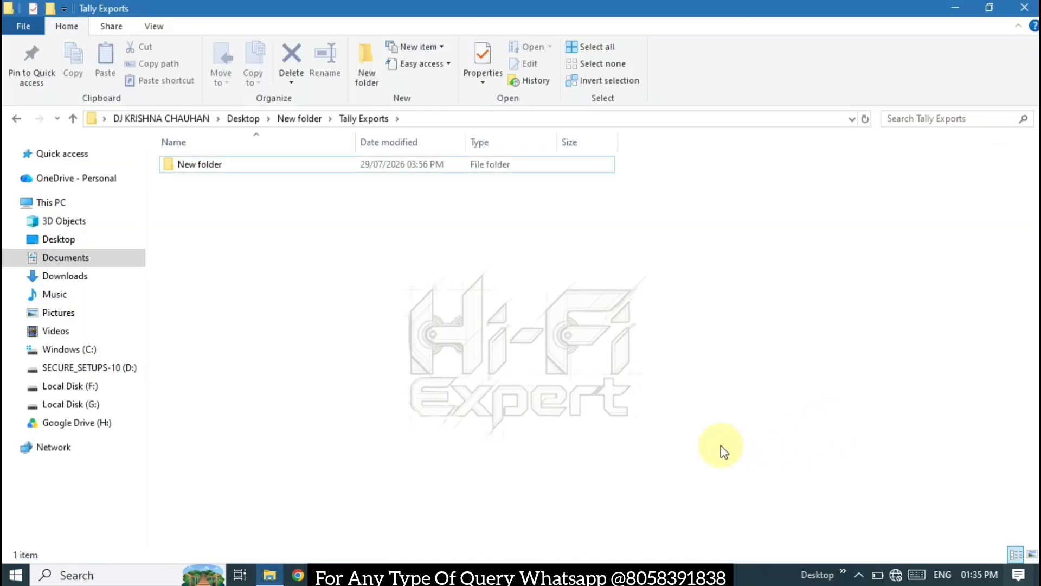
key("alt+Tab")
key("Down")
key("Down")
key("Down")
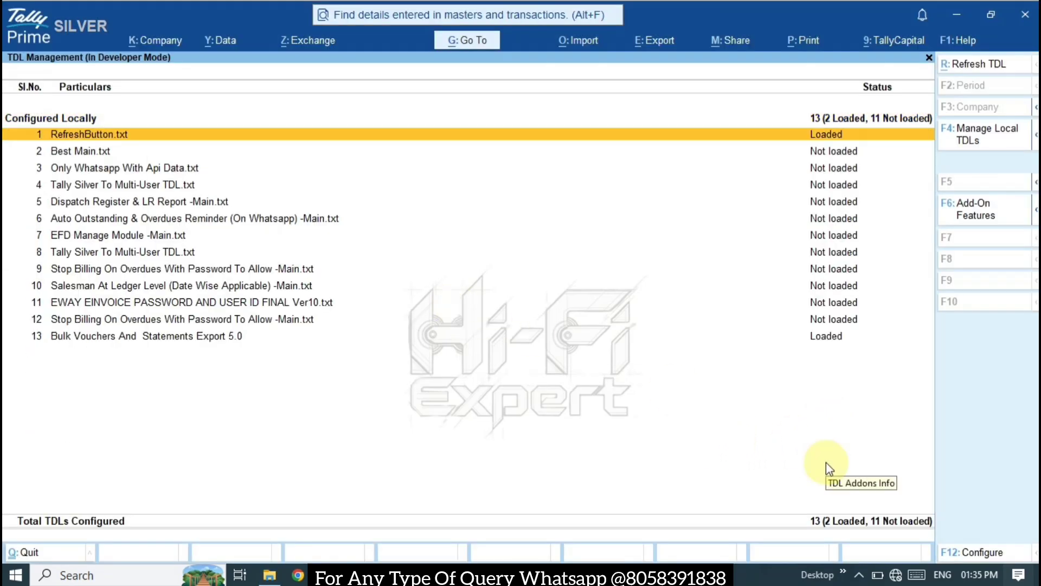
- Open the Day Book from the Gateway of Tally and move to sales voucher 123
key("Escape")
key("k")
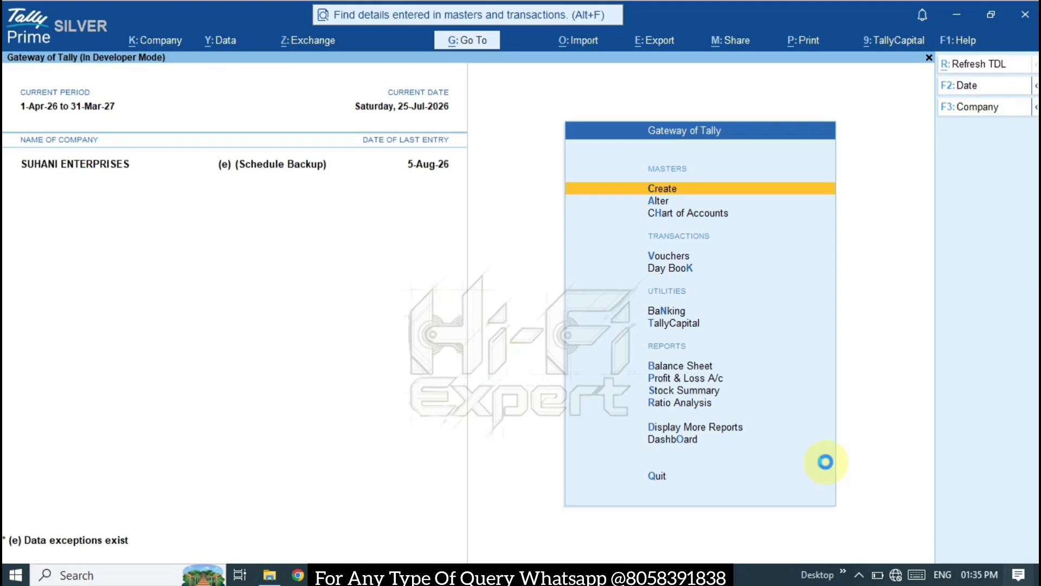
key("Down")
key("Down")
key("Down")
key("Down")
key("Down")
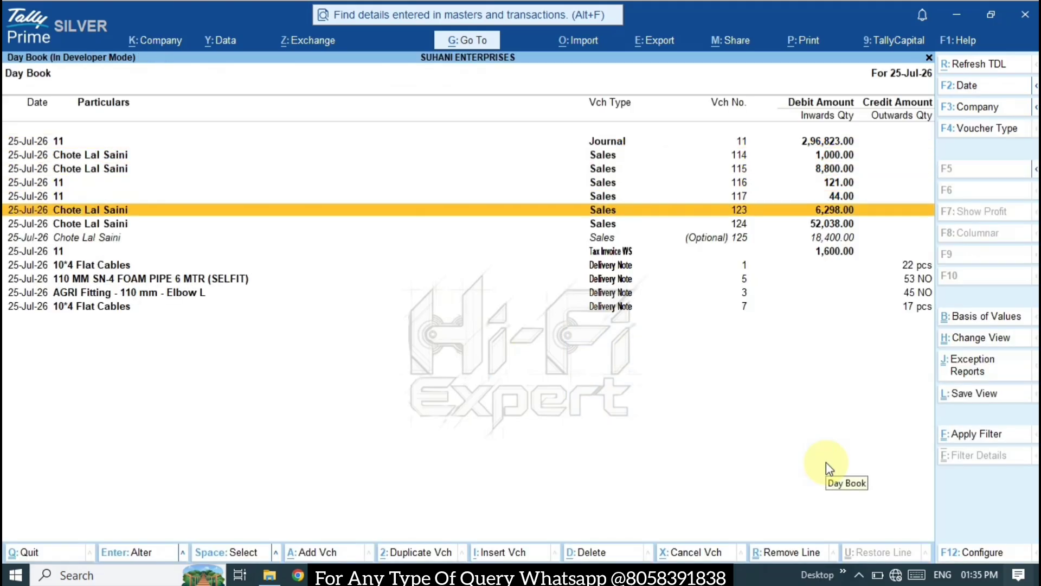
- Try to run Export Selected Vch from the Day Book without any voucher marked
left_click(655, 41)
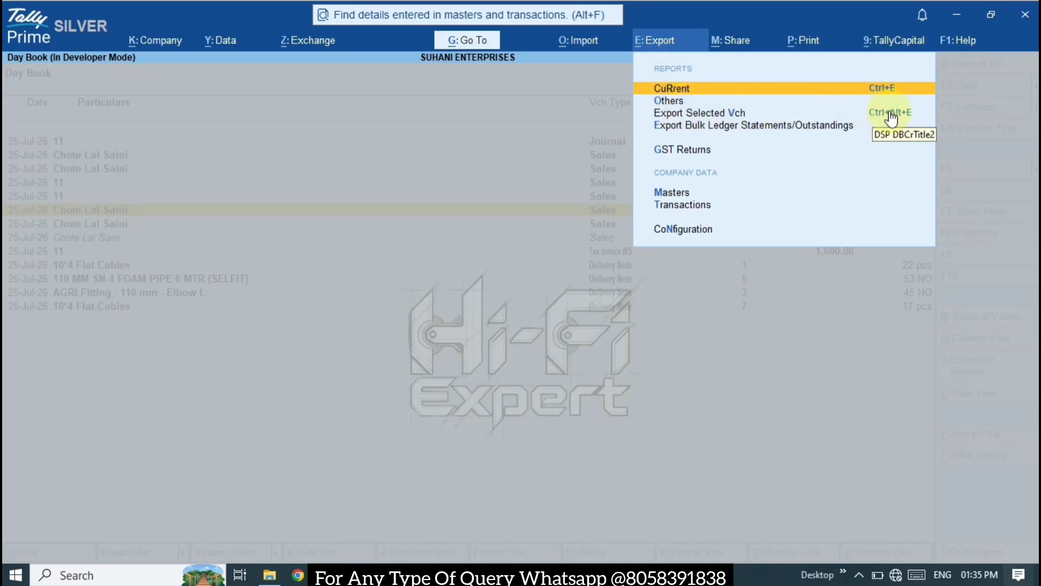
key("Escape")
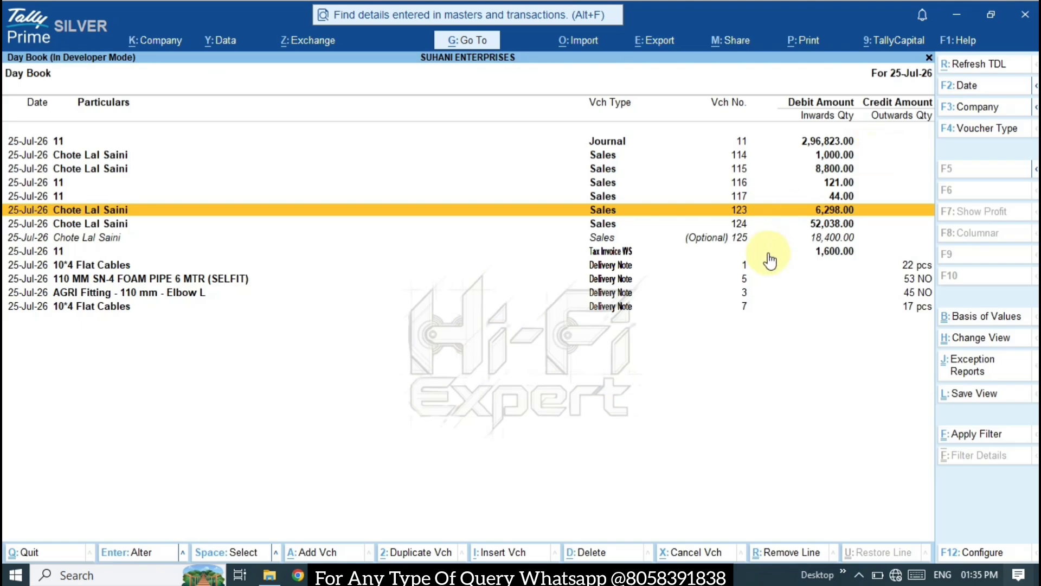
left_click(655, 42)
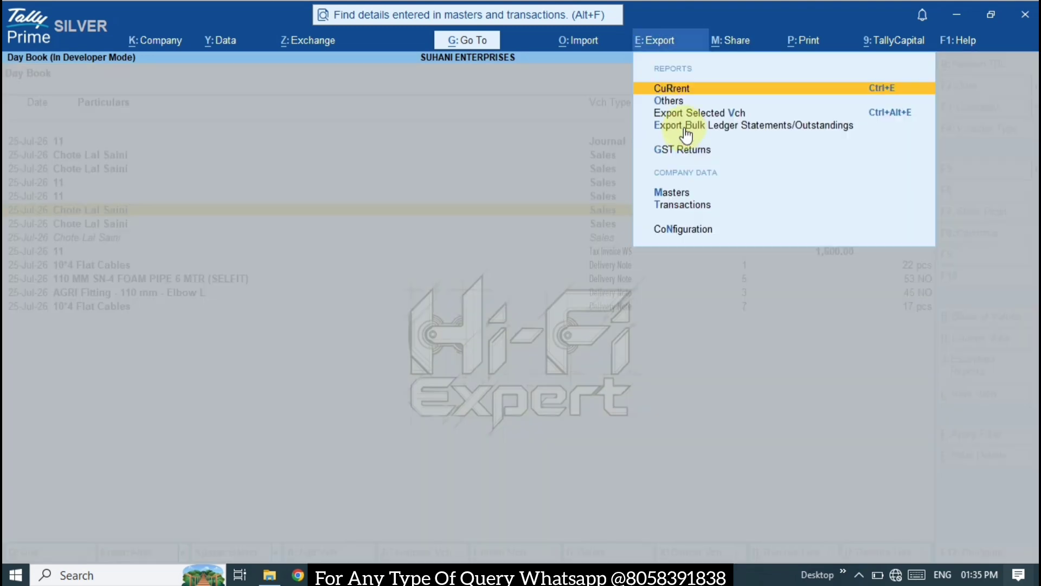
key("Return")
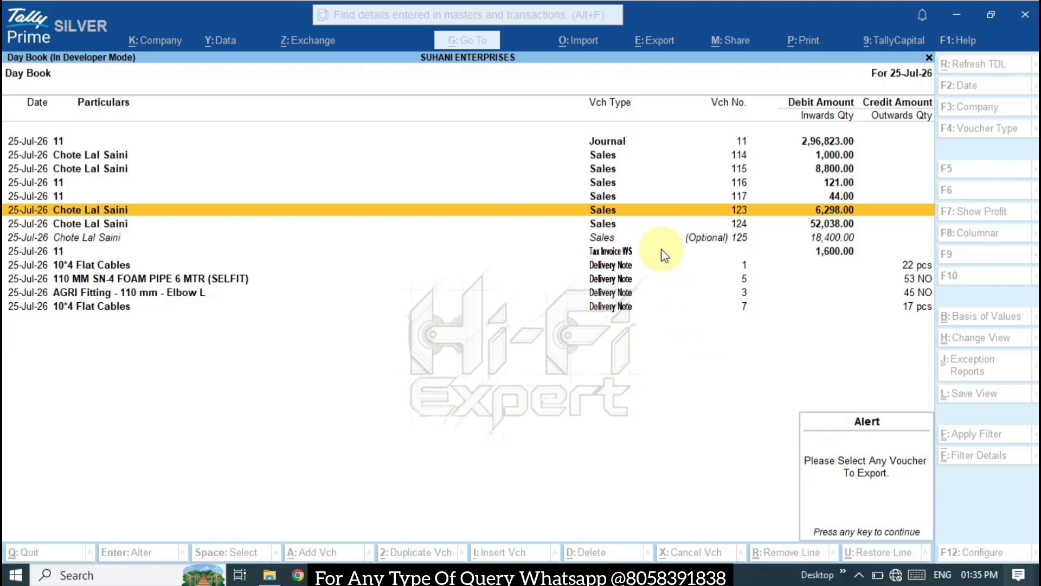
left_click(703, 410)
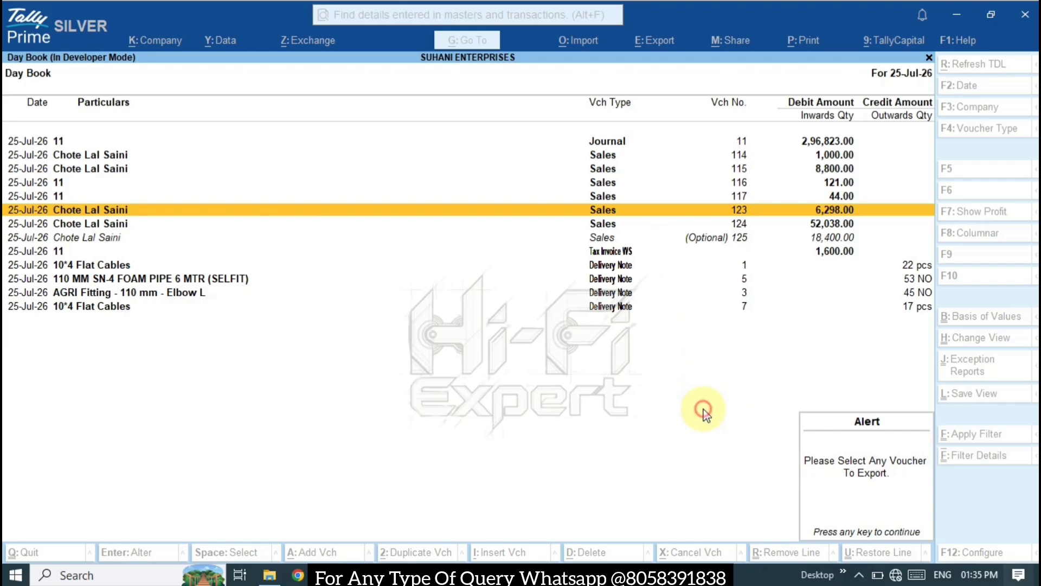
- Mark sales vouchers 123, 117 and 116 in the Day Book for export
key("space")
key("space")
key("space")
key("Up")
key("space")
key("Up")
key("space")
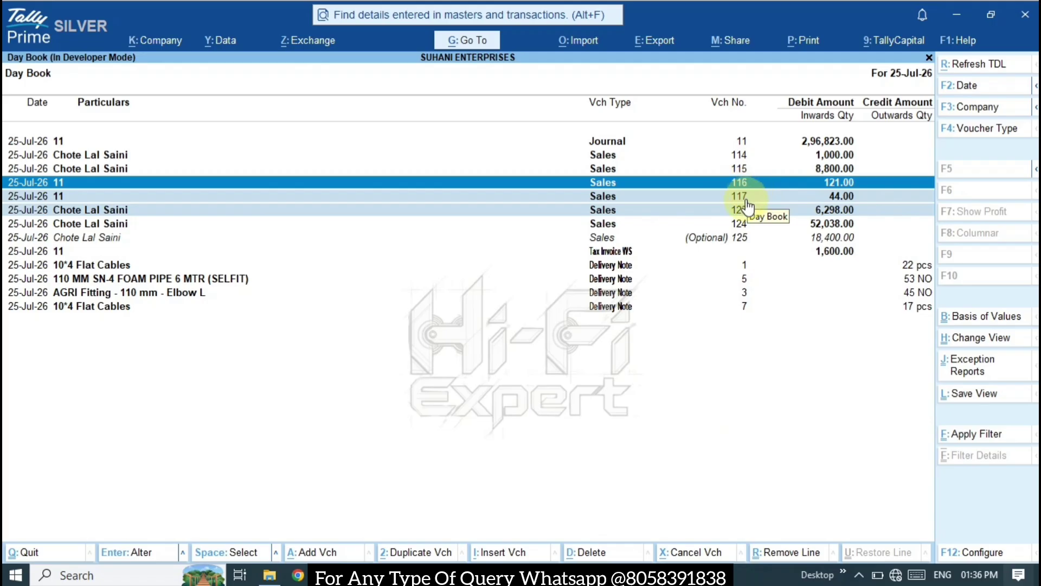
- Export the marked vouchers with Export Selected Vch in PDF (Read-only document) format
left_click(660, 45)
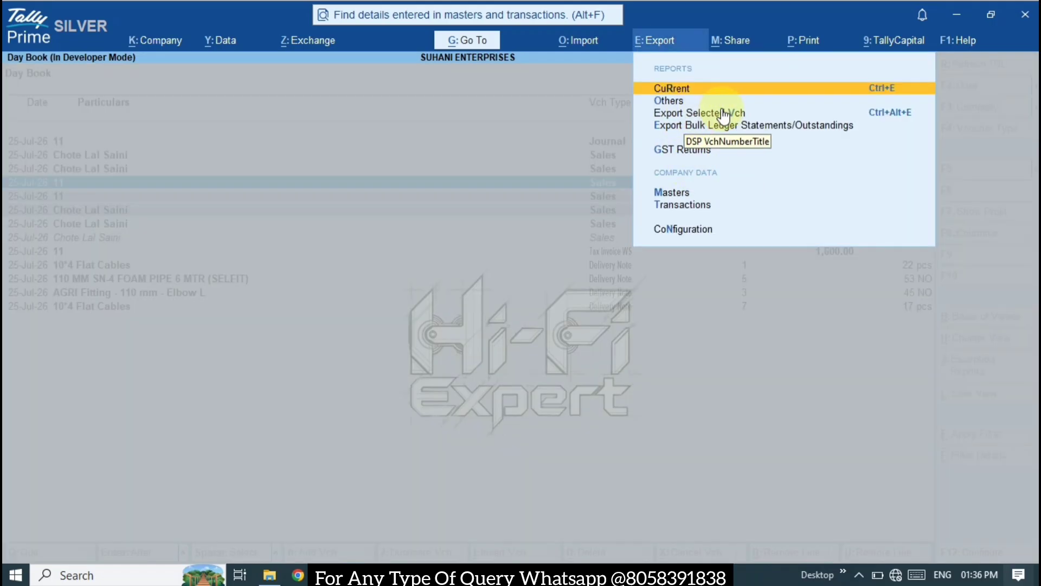
left_click(724, 113)
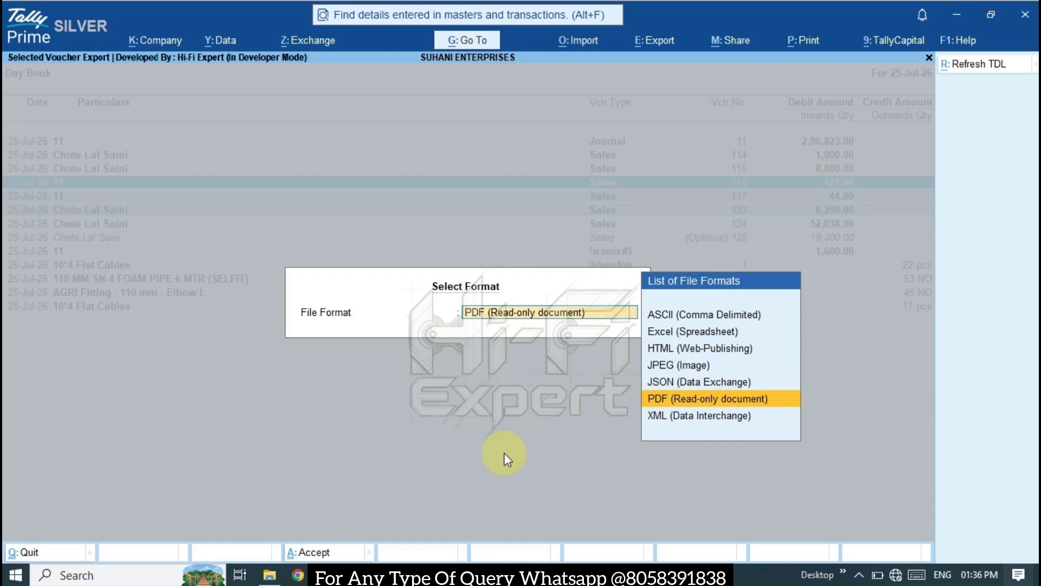
key("Return")
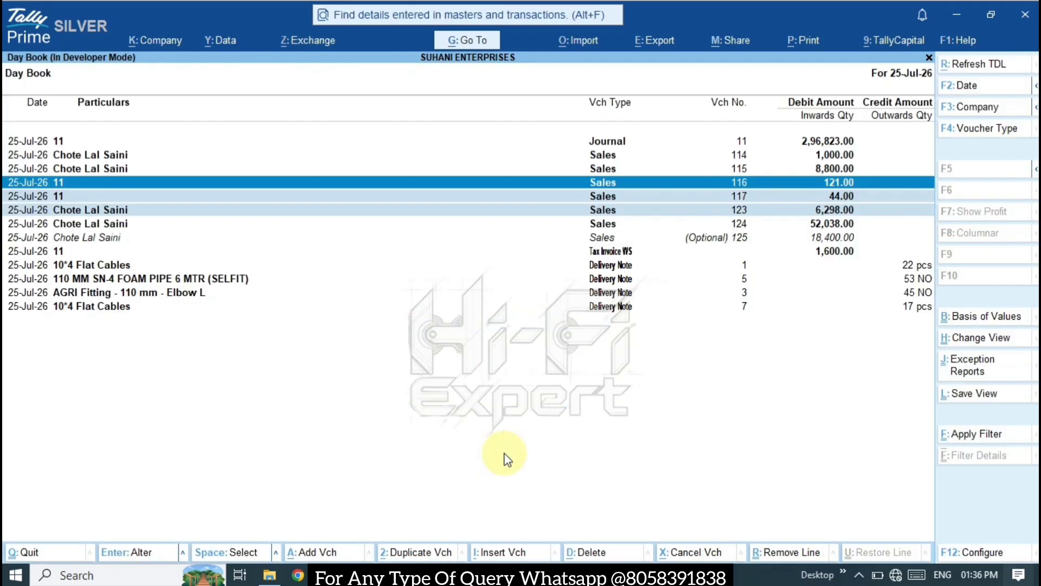
- Switch to File Explorer and open the Sales folder inside Tally Exports
left_click(269, 575)
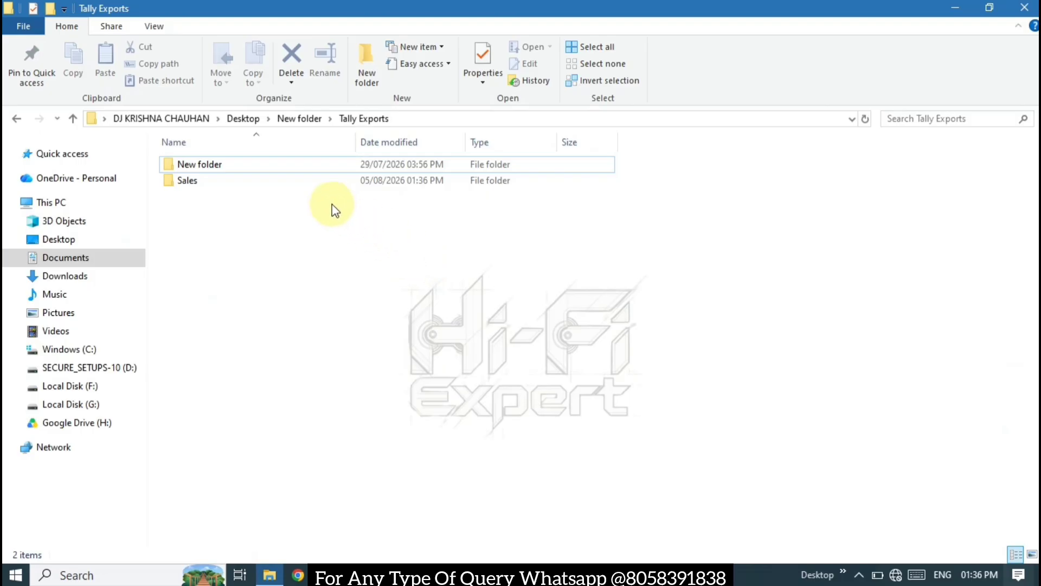
left_click(208, 184)
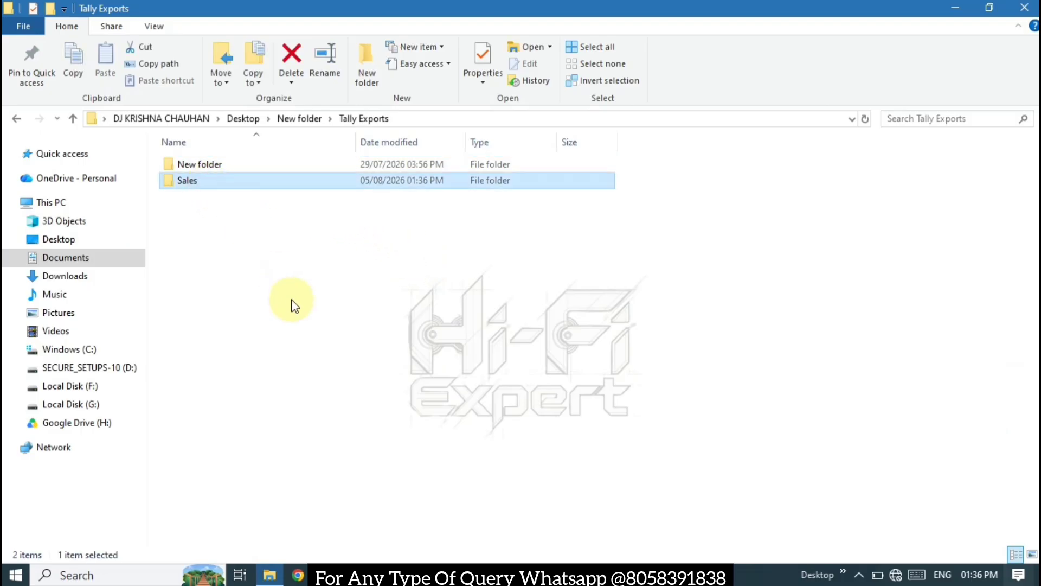
key("alt+Tab")
key("alt+Tab")
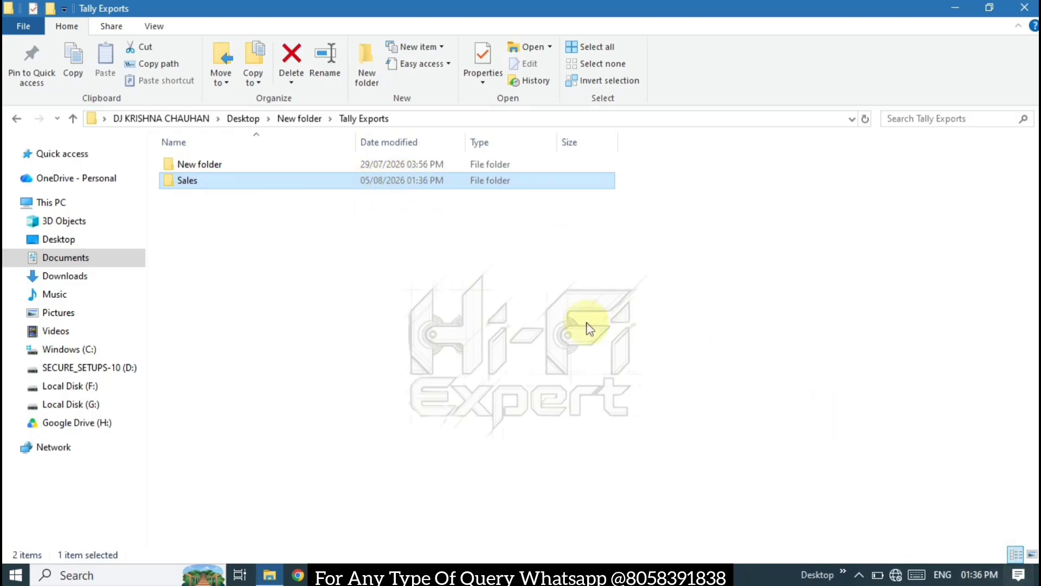
double_click(221, 194)
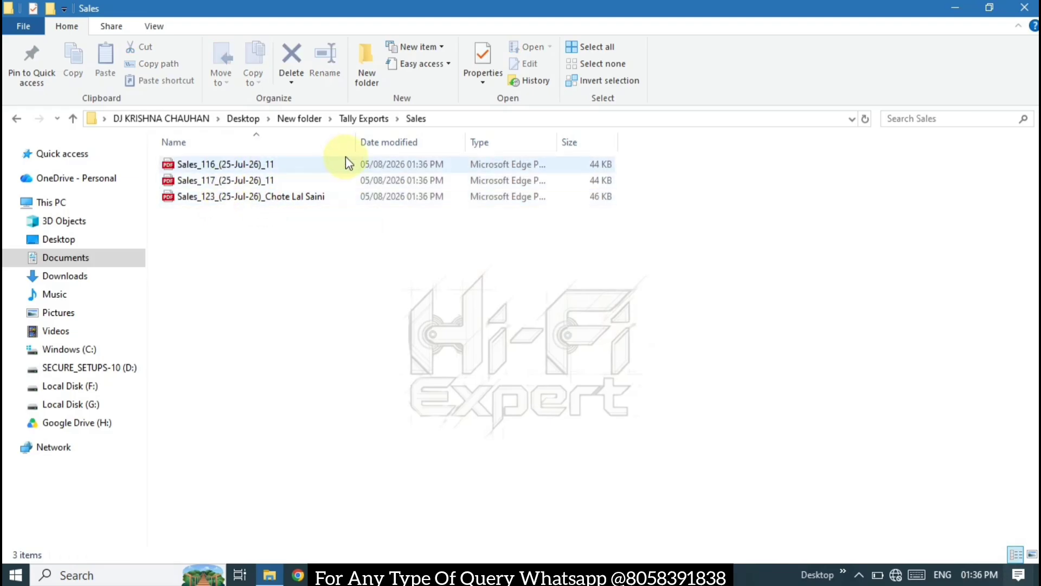
- Compare the file name of the exported sales voucher 116 PDF with its entry in the TallyPrime Day Book
left_click(200, 168)
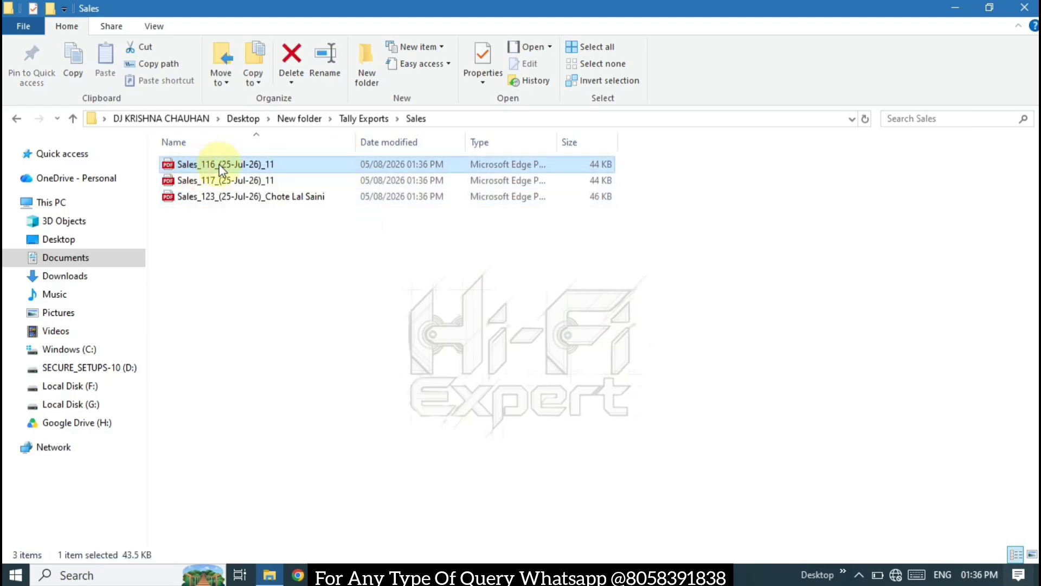
left_click(272, 166)
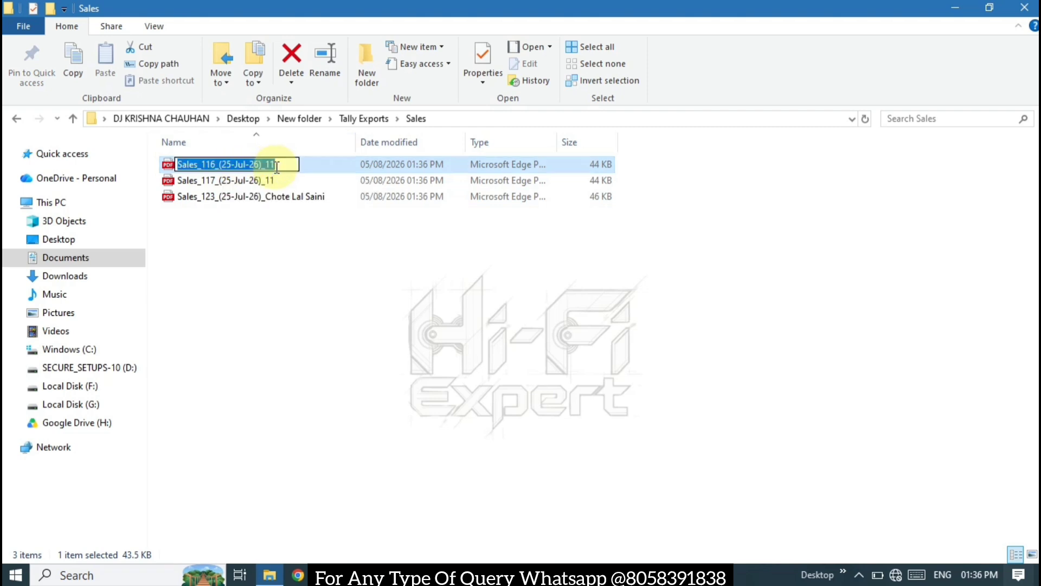
key("Return")
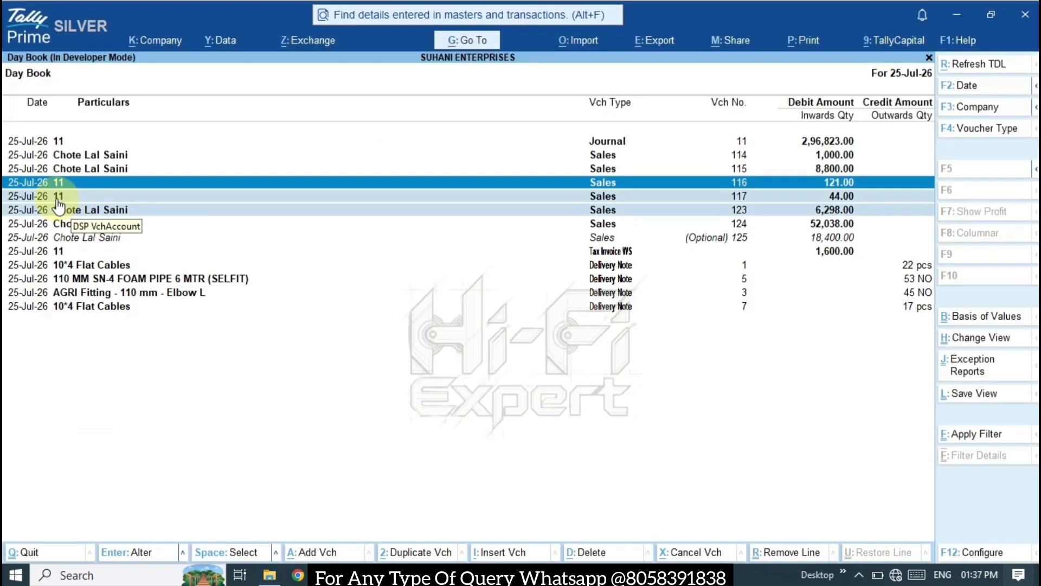
key("alt+Tab")
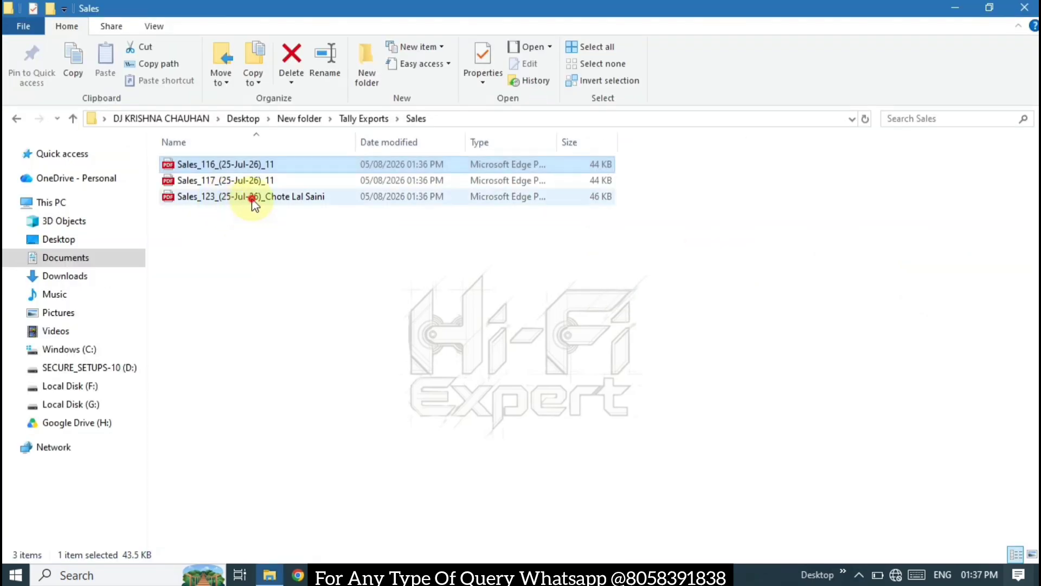
- Open the exported PDF of sales voucher 123 from the Sales folder in Microsoft Edge and review all its pages
left_click(253, 198)
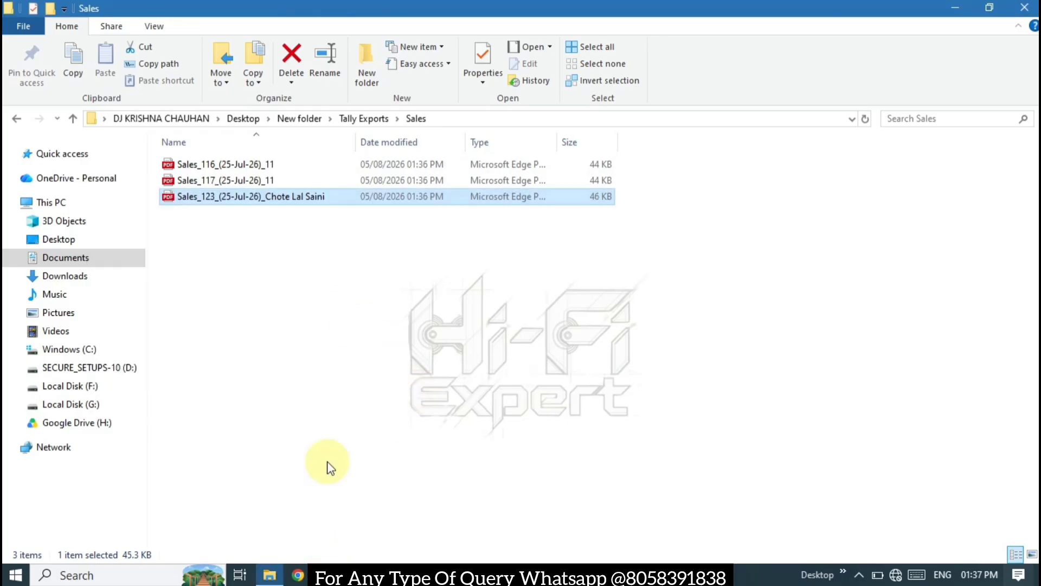
left_click(327, 575)
key("alt+Tab")
key("alt+Tab")
left_click_drag(254, 197, 374, 45)
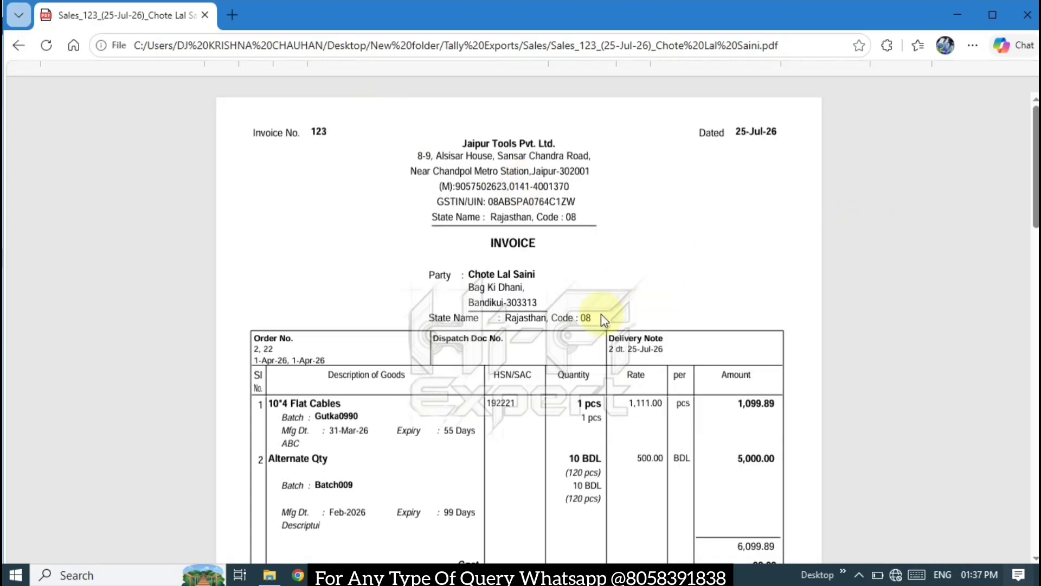
scroll(601, 315, "down", 9)
scroll(601, 320, "up", 4)
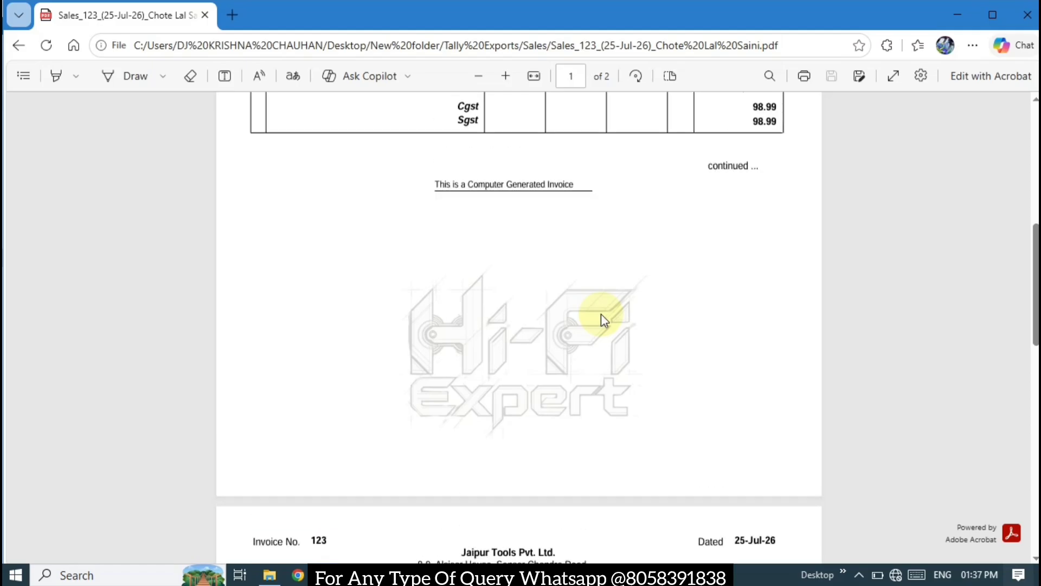
scroll(1029, 194, "down", 8)
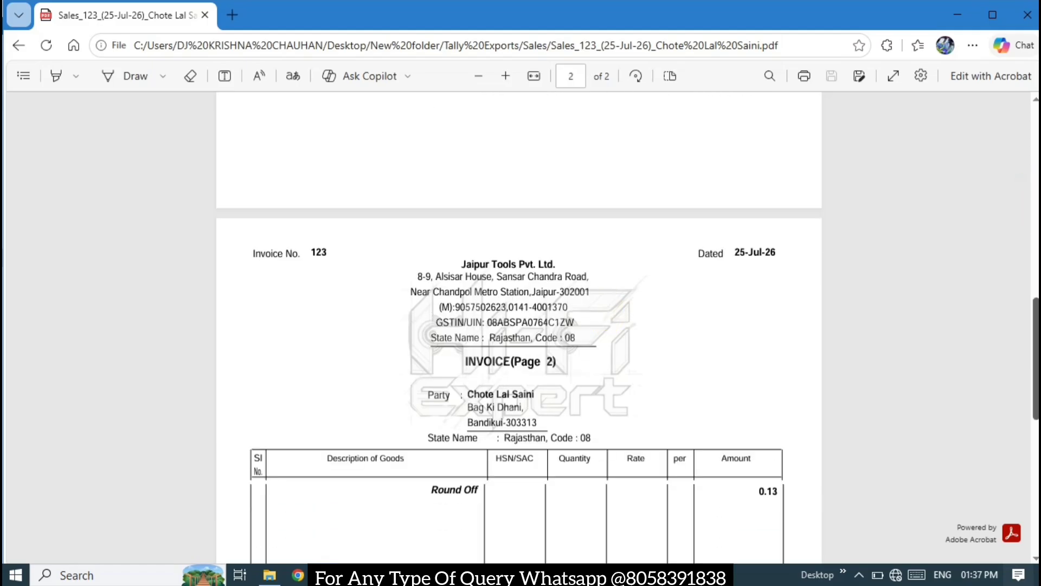
scroll(1025, 262, "up", 10)
scroll(1025, 160, "up", 3)
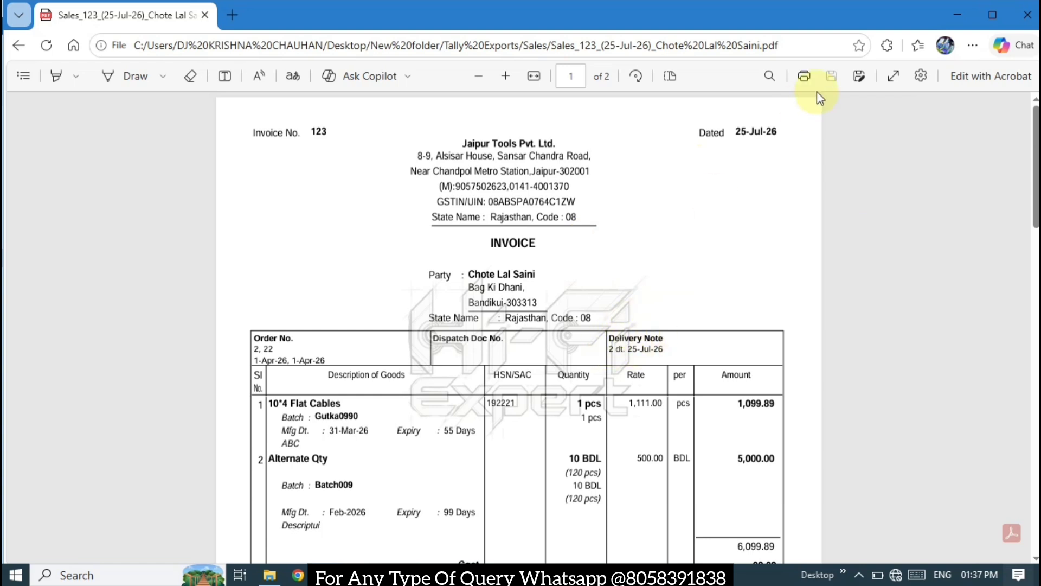
- Open Sales_117_(25-Jul-26)_11 from the Sales folder in a new Edge tab and review the invoice
key("alt+F4")
left_click(191, 180)
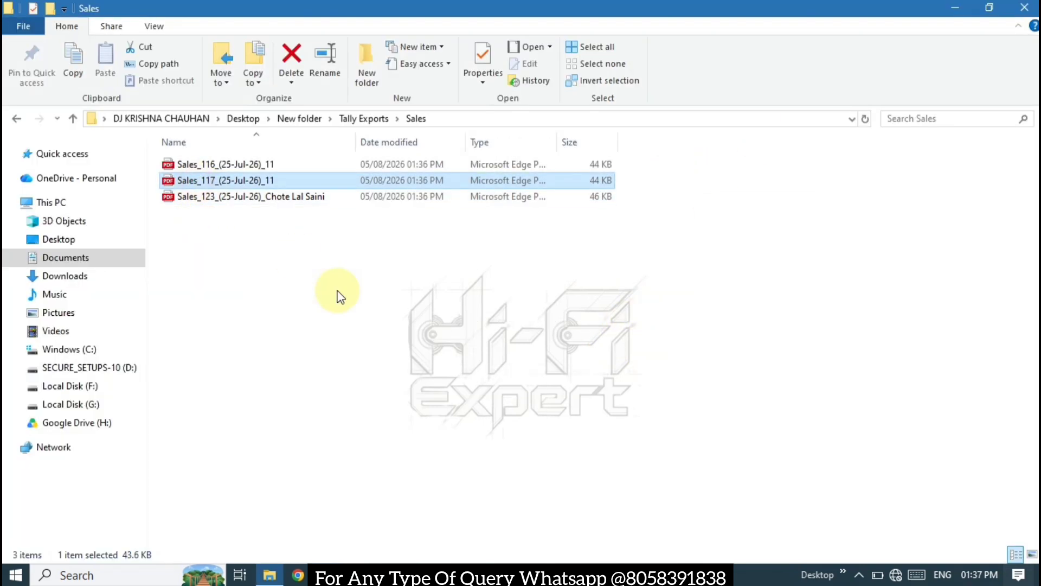
key("alt+Tab")
left_click_drag(493, 5, 422, 35)
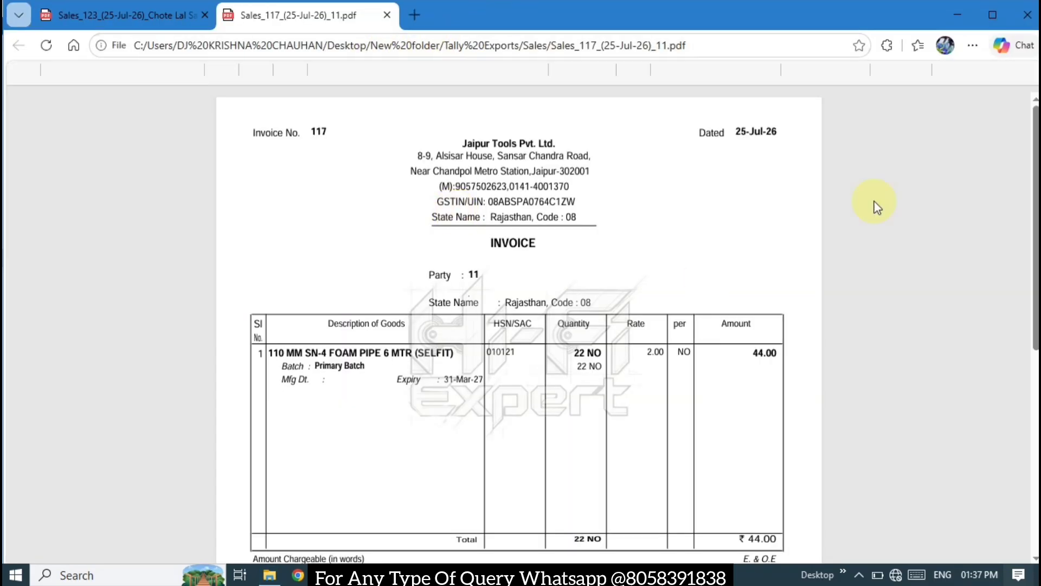
scroll(520, 325, "down", 3)
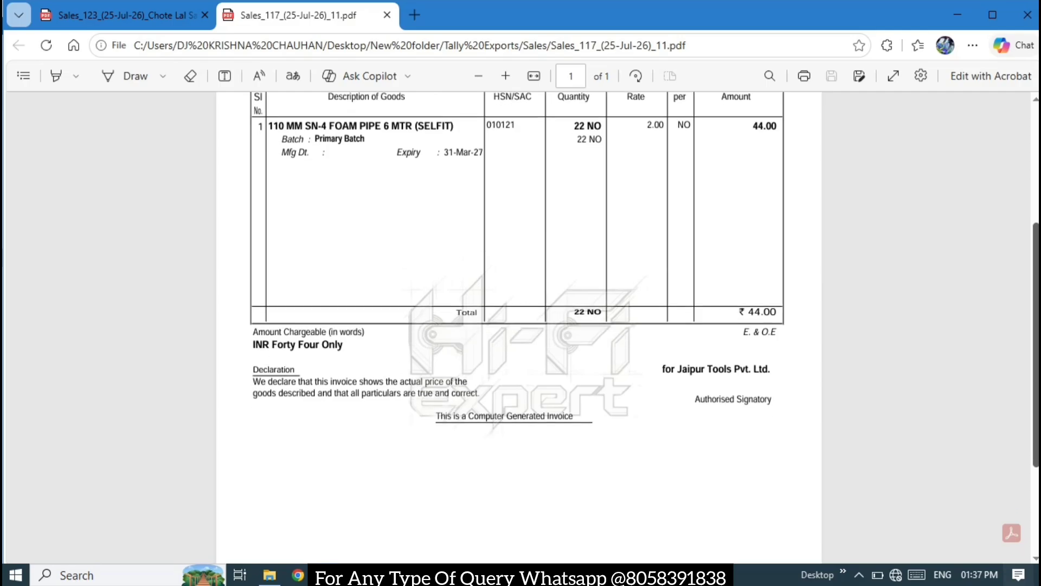
scroll(520, 325, "up", 4)
- Open Sales_116_(25-Jul-26)_11 in another Edge tab and check its invoice number, date and remaining content
key("alt+Tab")
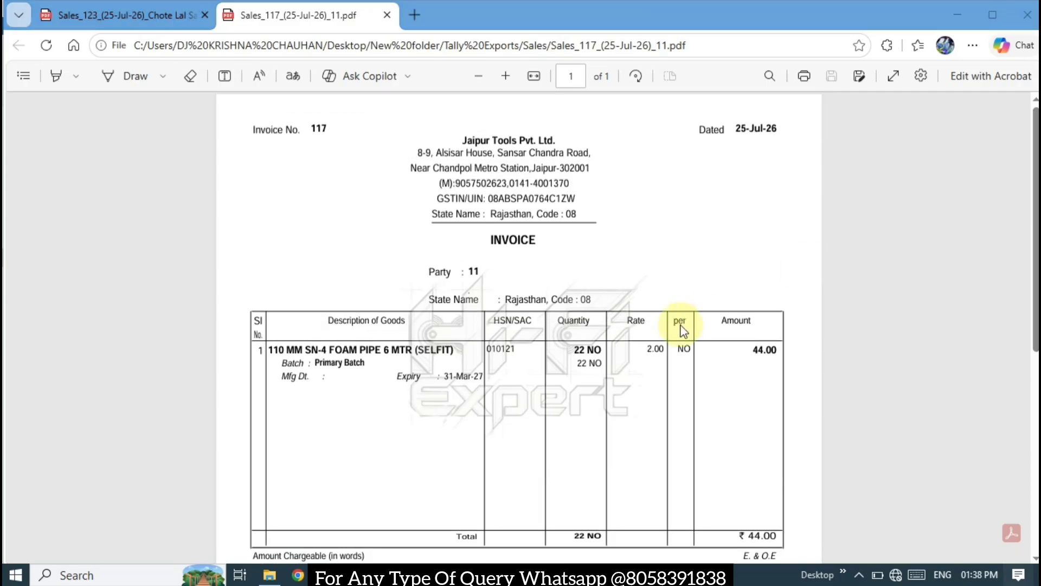
key("alt+Tab")
key("alt+Tab")
left_click_drag(202, 165, 486, 15)
key("alt+Tab")
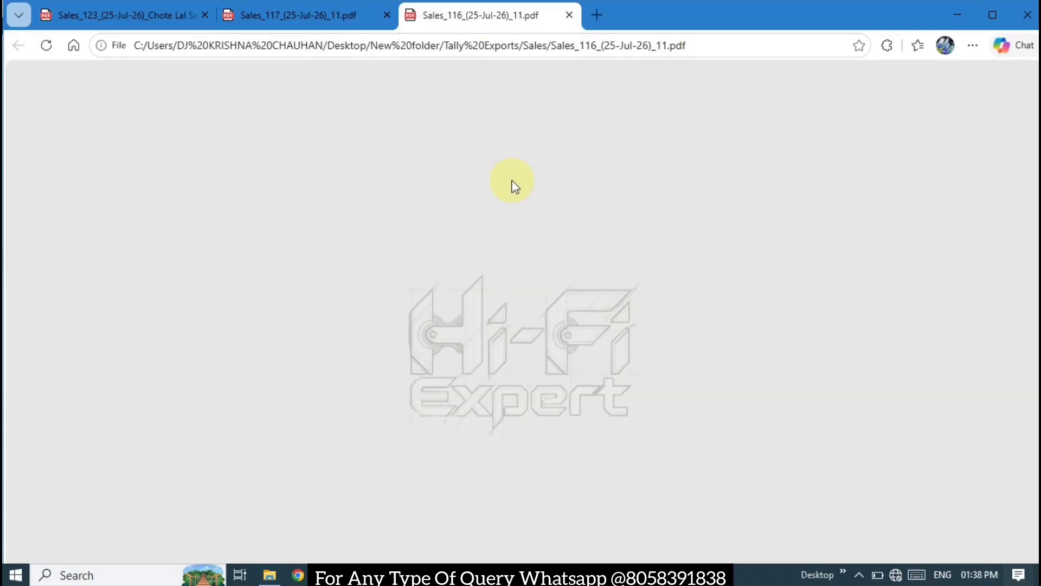
double_click(310, 132)
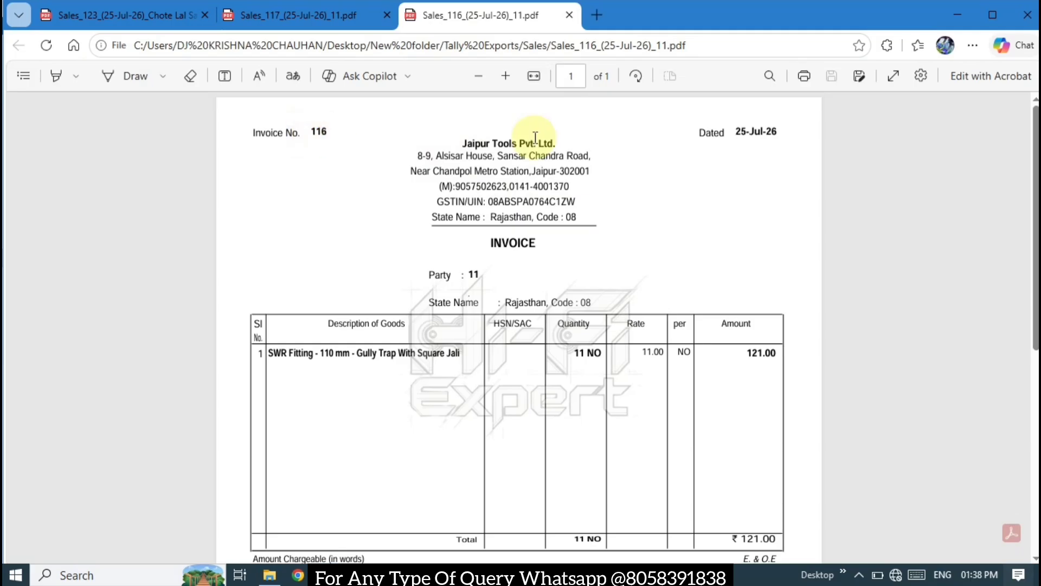
double_click(757, 135)
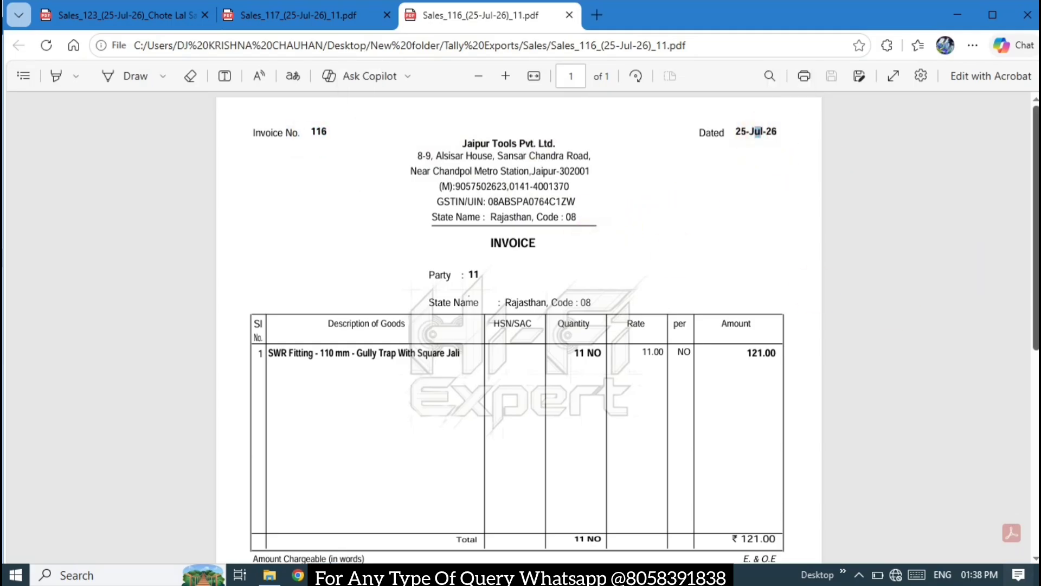
scroll(588, 241, "down", 5)
left_click_drag(1036, 271, 1036, 136)
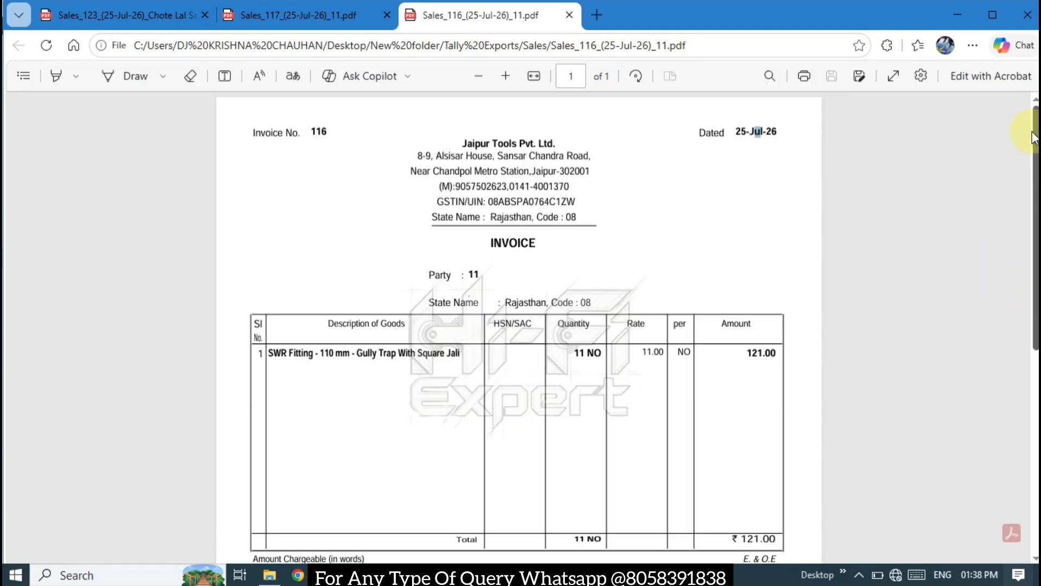
- Switch to the TallyPrime Day Book and mark journal voucher 11 and sales voucher 114 for export
key("alt+Tab")
key("alt+Tab")
key("alt+Tab")
key("alt+Tab")
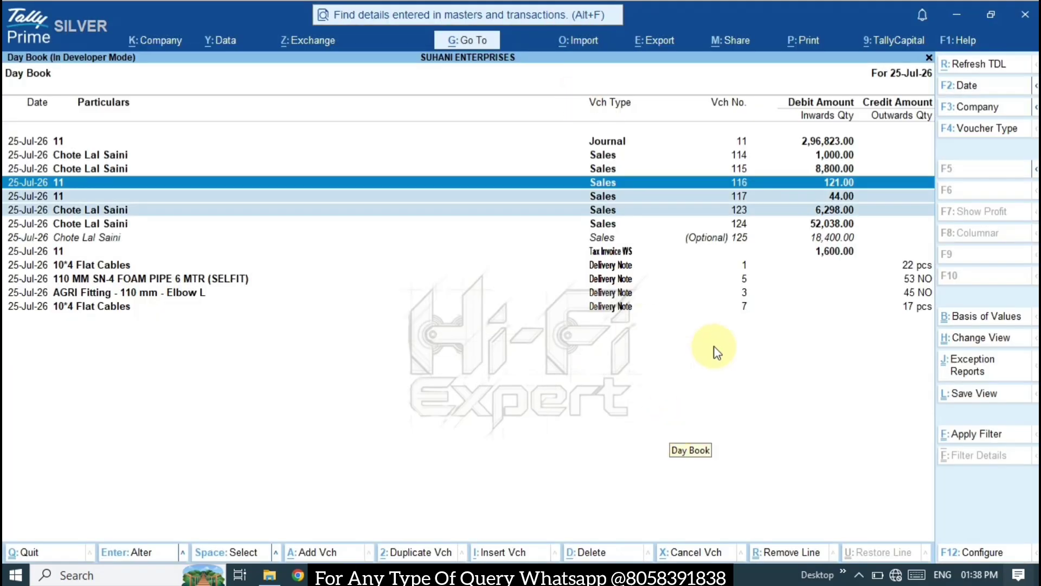
key("Up")
key("Up")
key("Up")
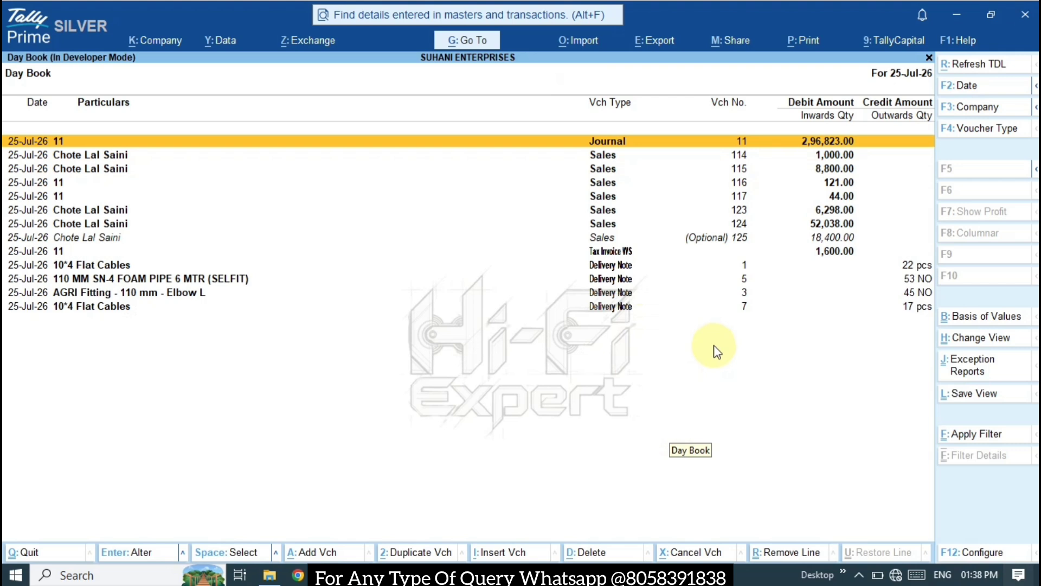
key("Down")
key("space")
key("ctrl")
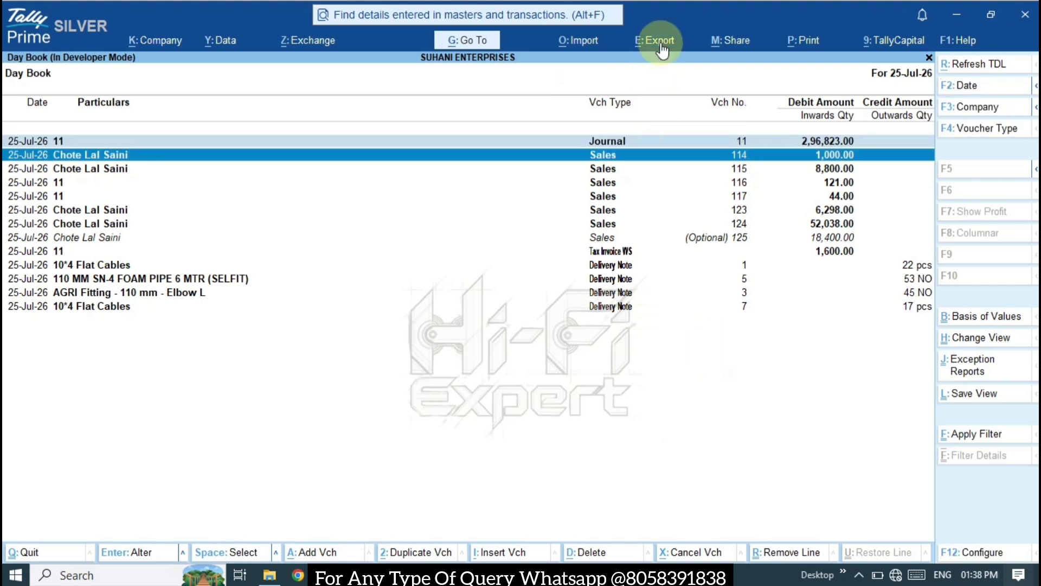
- Export the marked journal and sales vouchers with Export Selected Vch in PDF (Read-only document) format
key("alt+e")
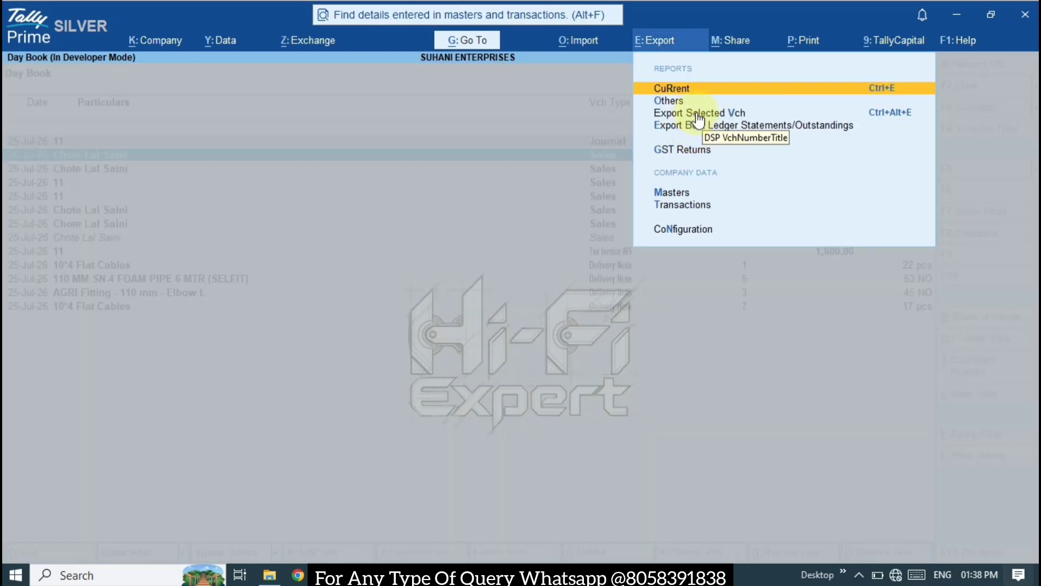
left_click(698, 112)
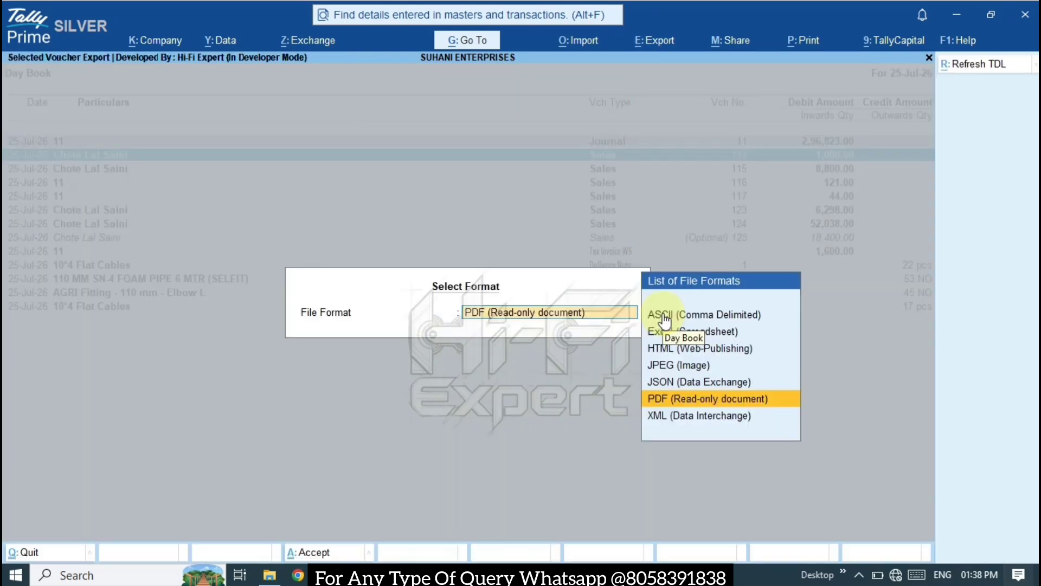
key("Return")
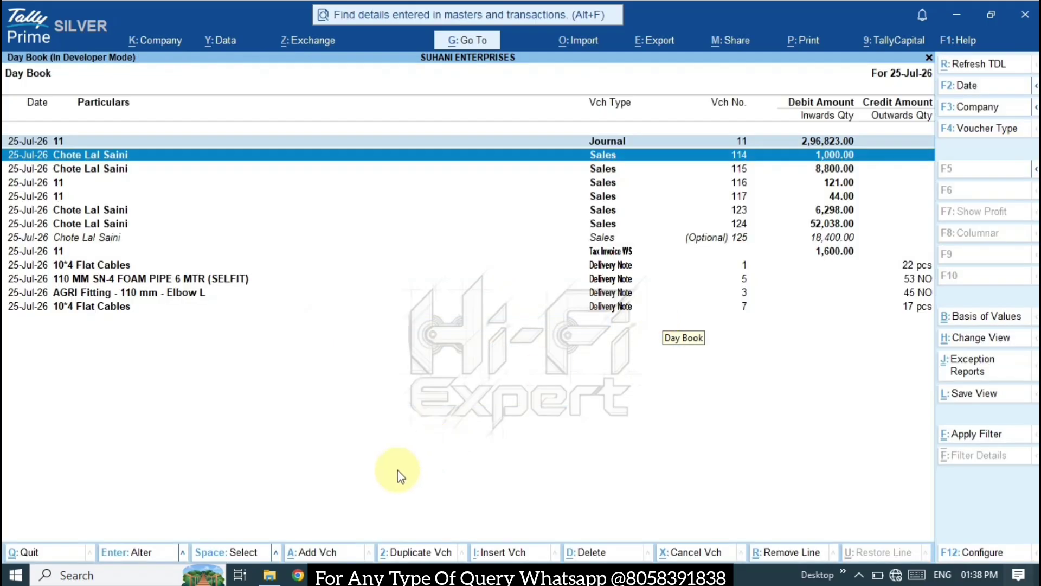
- Switch to the Sales folder in File Explorer and locate the newly exported PDF of voucher 114
key("alt+Tab")
key("Tab")
key("Tab")
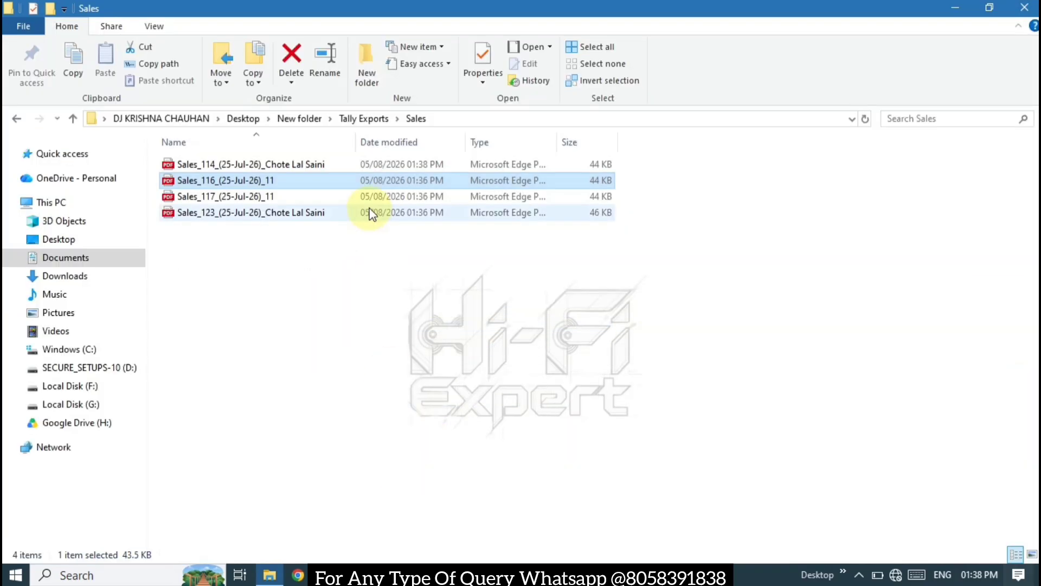
left_click(334, 258)
left_click(409, 168)
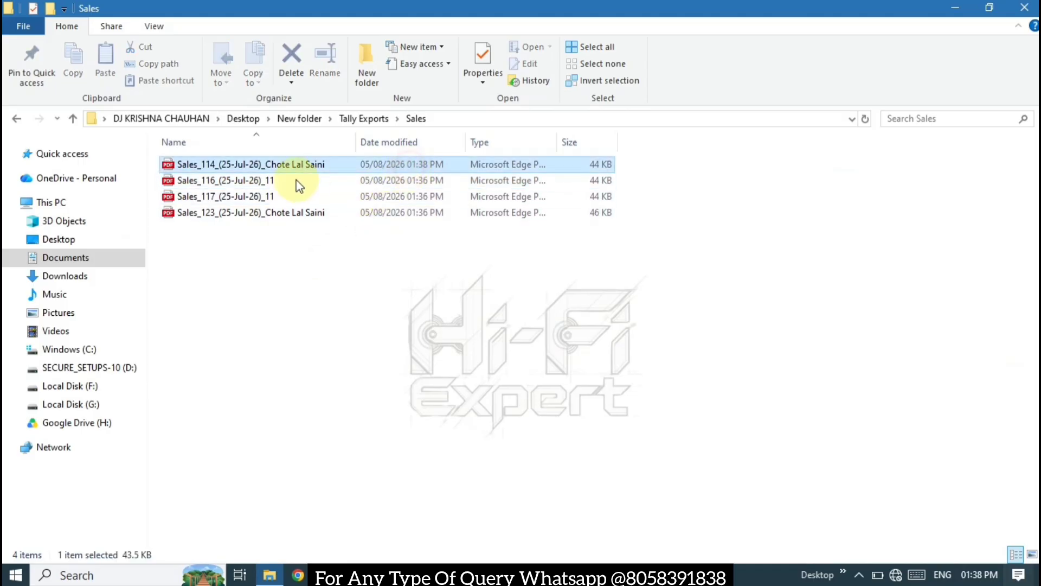
- Open the sales voucher 114 PDF in Edge and close the tabs of invoices 116, 117 and 123
left_click_drag(255, 163, 613, 22)
key("alt+Tab")
key("alt+Tab")
key("Tab")
left_click(564, 17)
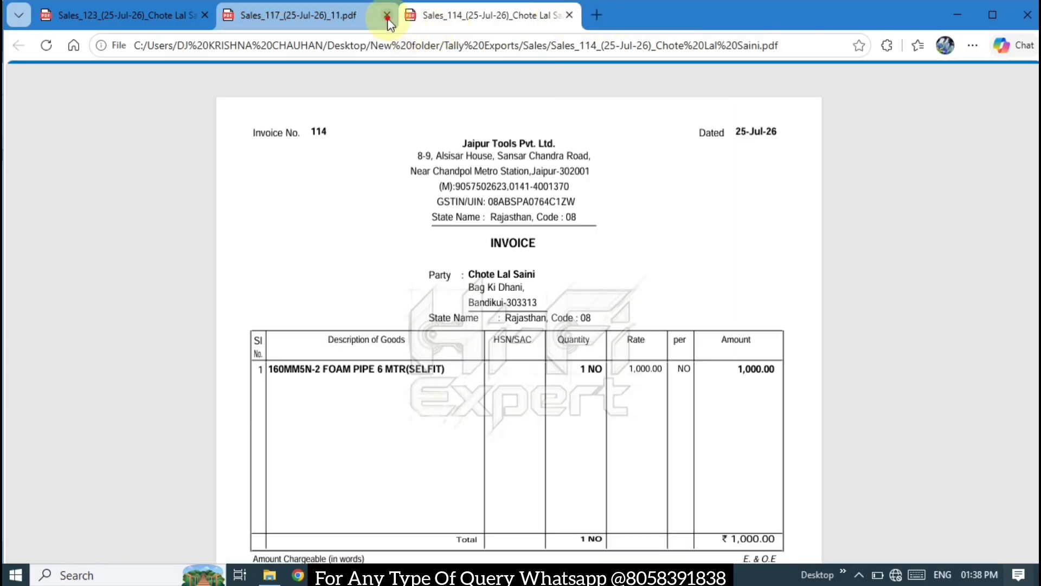
left_click(387, 15)
left_click(205, 15)
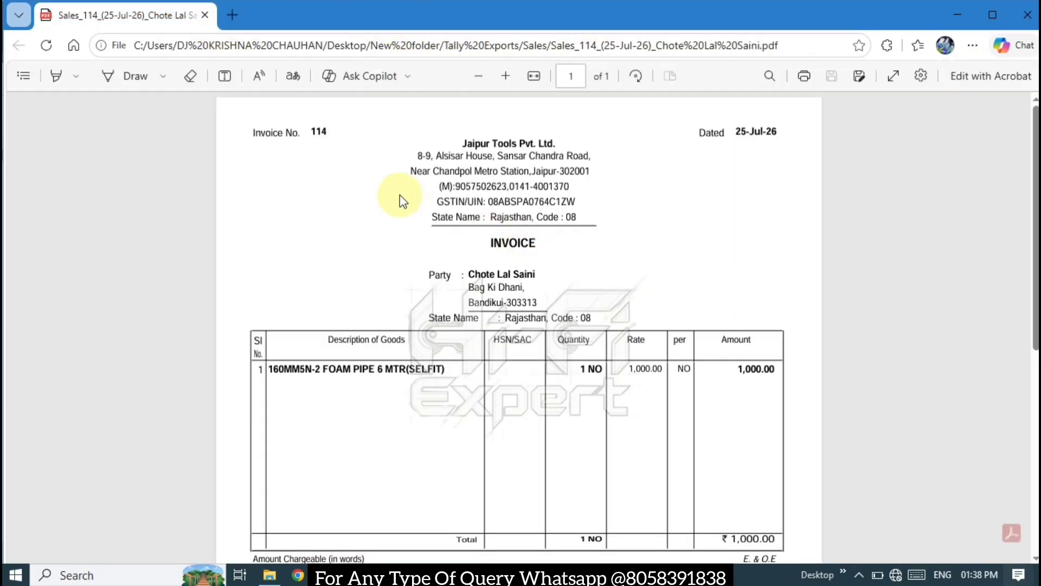
- Review the full page of the invoice 114 PDF, from the header to the declaration
left_click_drag(1037, 156, 1036, 227)
scroll(625, 279, "down", 2)
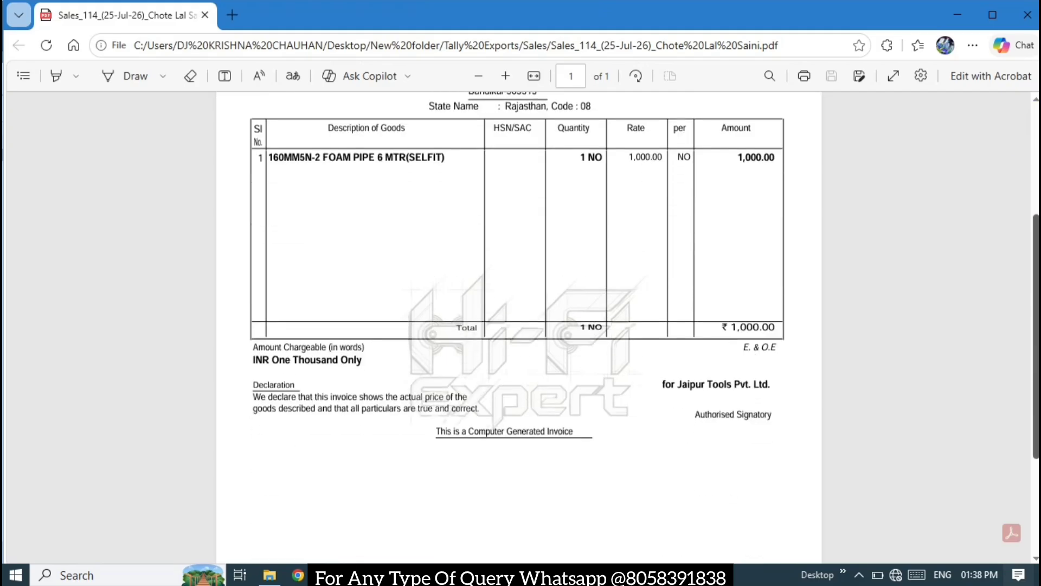
scroll(598, 259, "up", 5)
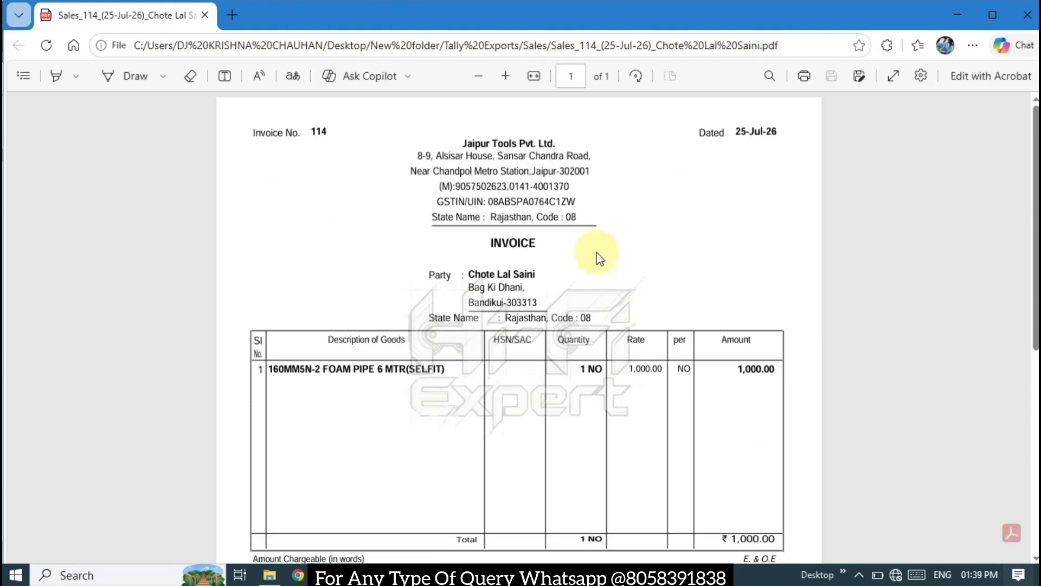
- Return to the Tally Exports folder in File Explorer and open its Journal folder
key("alt+Tab")
key("alt+Tab")
key("Tab")
left_click(372, 332)
key("alt+Left")
key("Up")
key("Up")
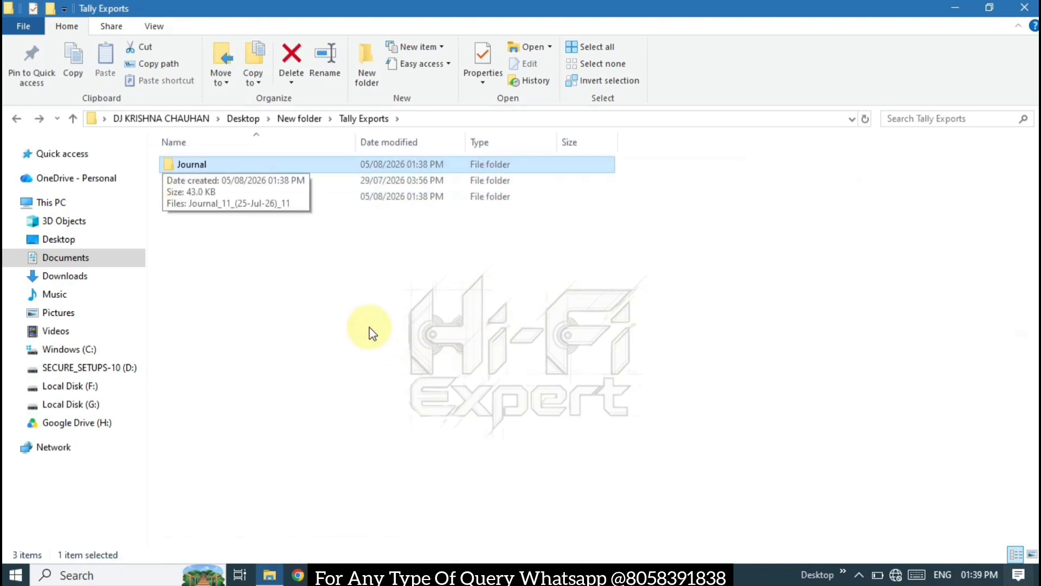
key("Return")
- Open Journal_11_(25-Jul-26)_11 in a new Edge tab to check the exported journal voucher
left_click_drag(192, 167, 331, 9)
key("alt+Tab")
key("alt+Tab")
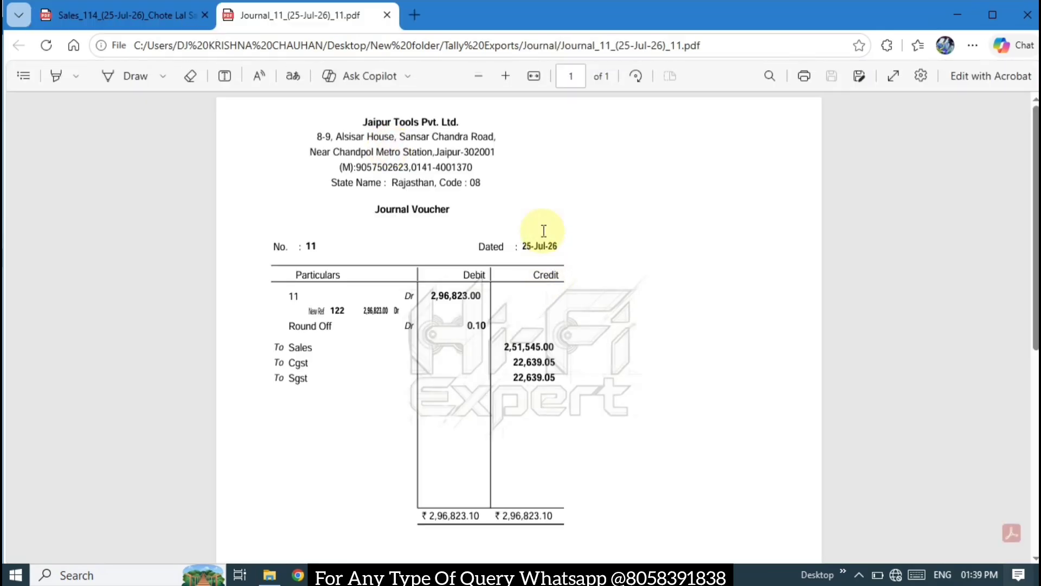
- Review the exported journal voucher 11 PDF from header to totals and switch back to TallyPrime
scroll(559, 241, "down", 5)
scroll(521, 325, "down", 2)
scroll(521, 325, "up", 6)
key("alt+Tab")
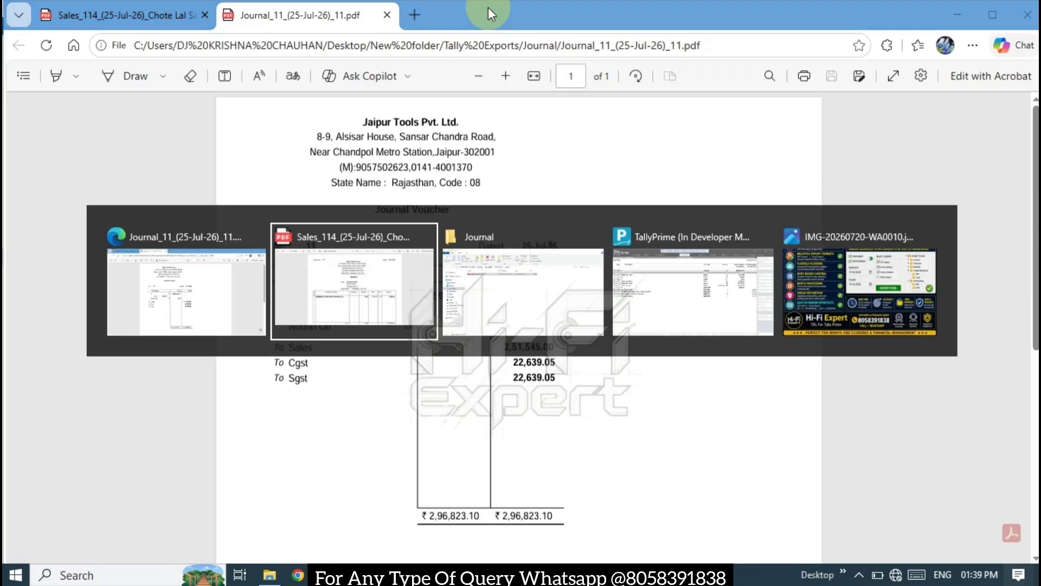
key("alt+Tab")
key("alt+Tab")
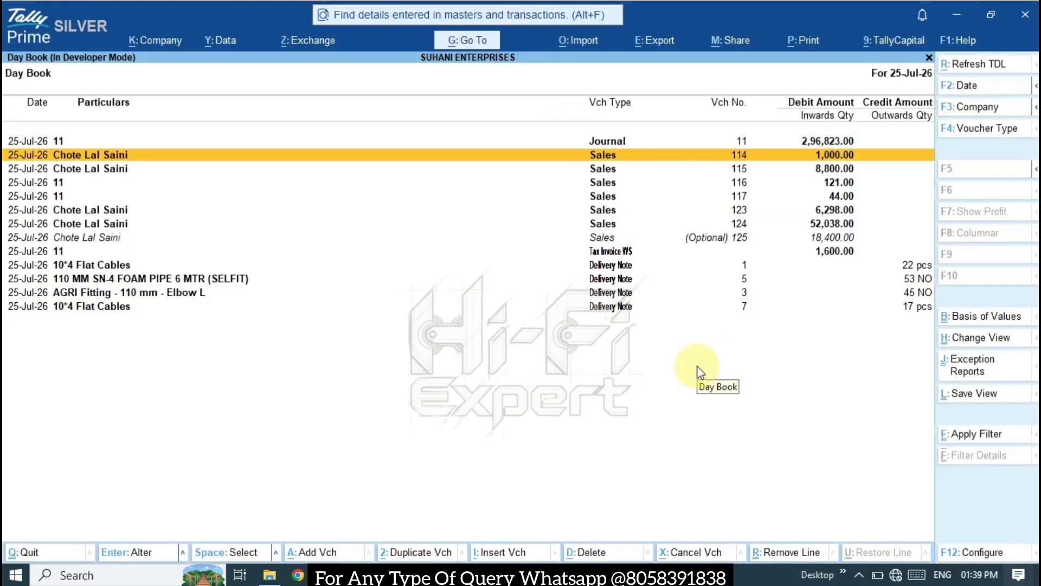
- Select all Day Book vouchers, clear that selection and return to the Gateway of Tally
key("ctrl+space")
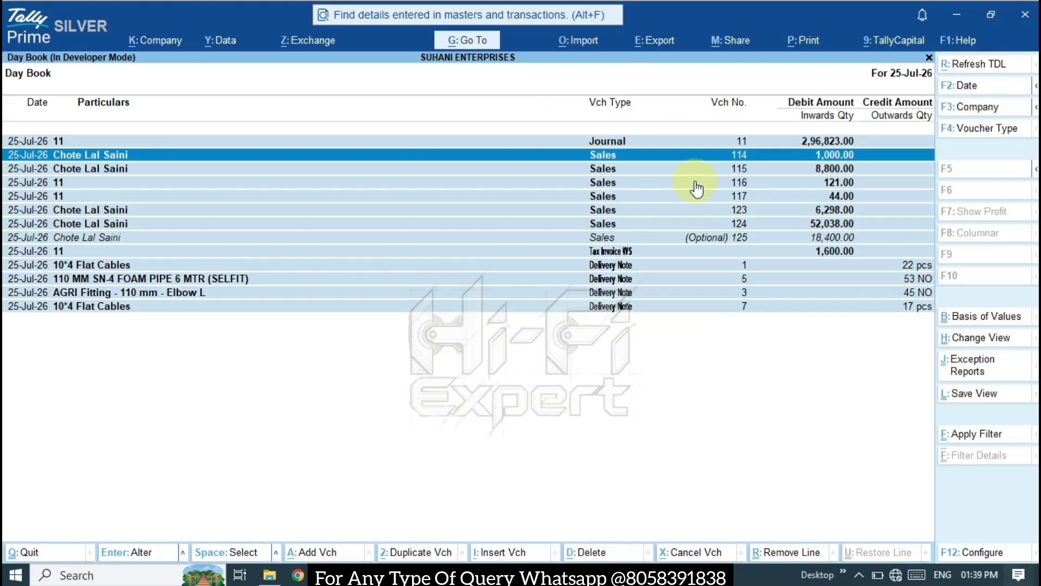
key("ctrl+space")
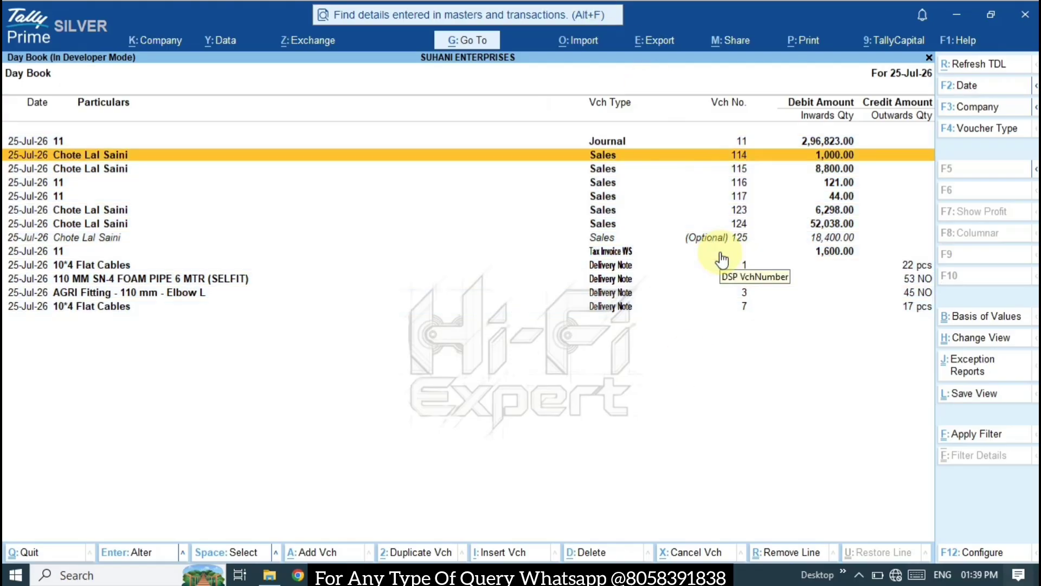
key("Escape")
key("Escape")
key("Escape")
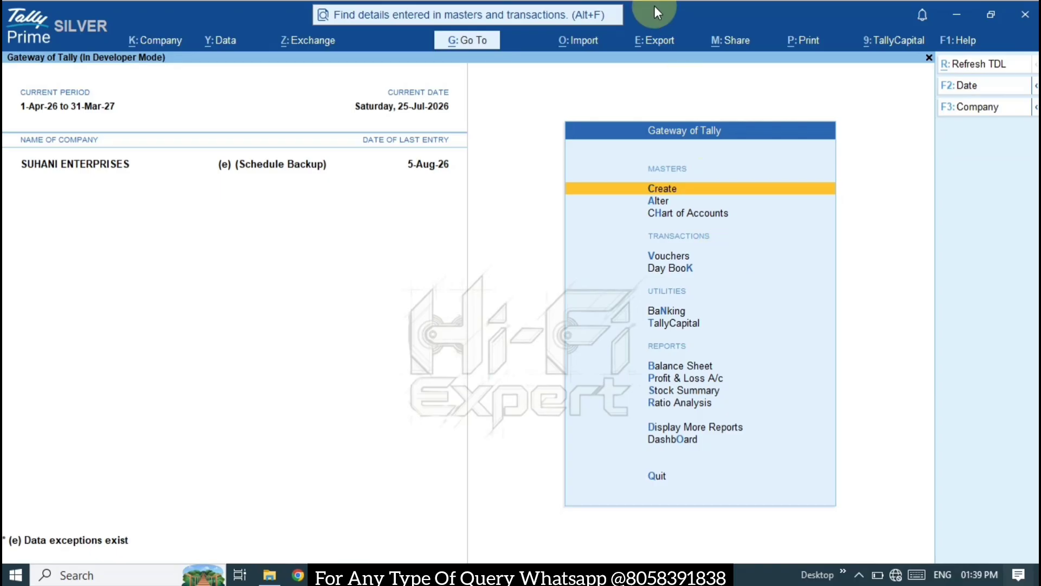
- Start the bulk ledger statements/outstandings export with a period starting 1-4-2025 and PDF (Read-only document) as the file format
left_click(656, 40)
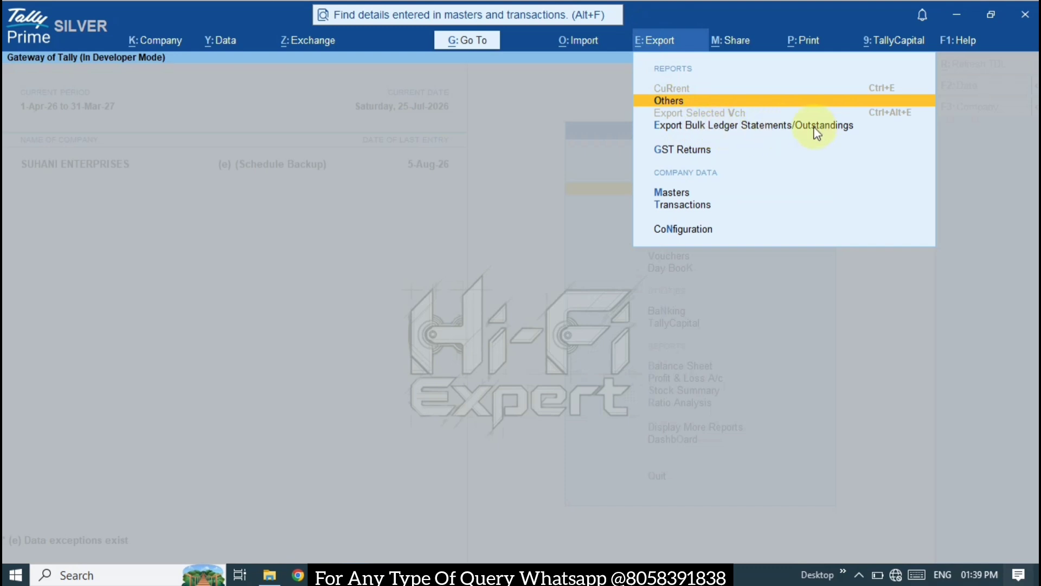
key("alt+F2")
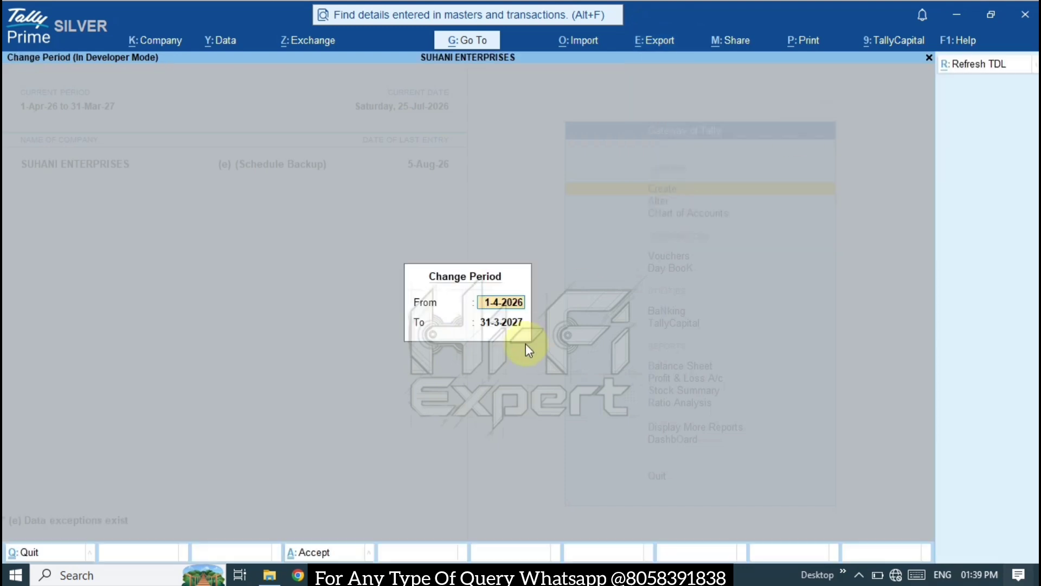
key("BackSpace")
type("a25")
key("Return")
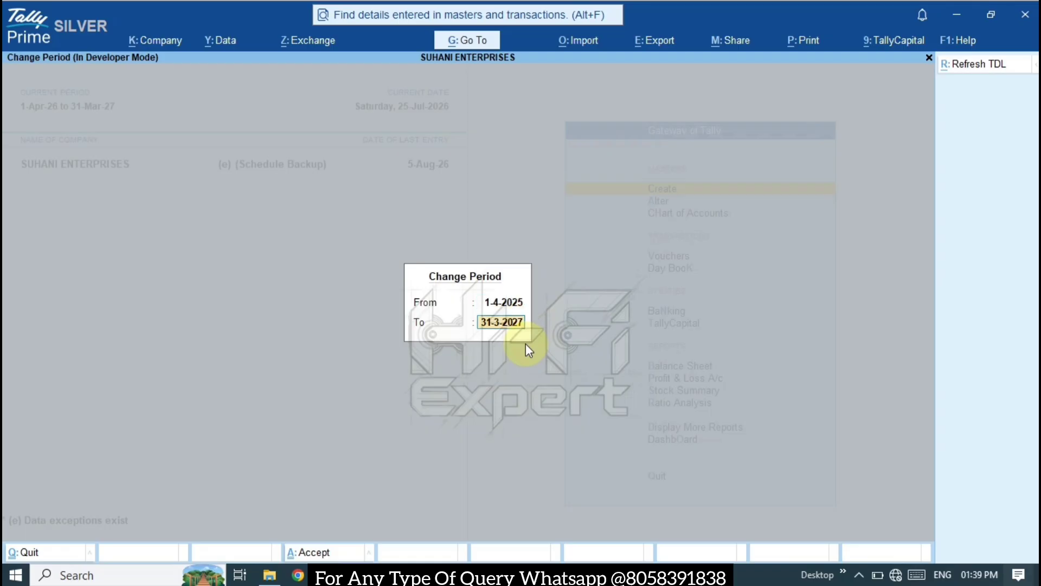
type("5")
key("Return")
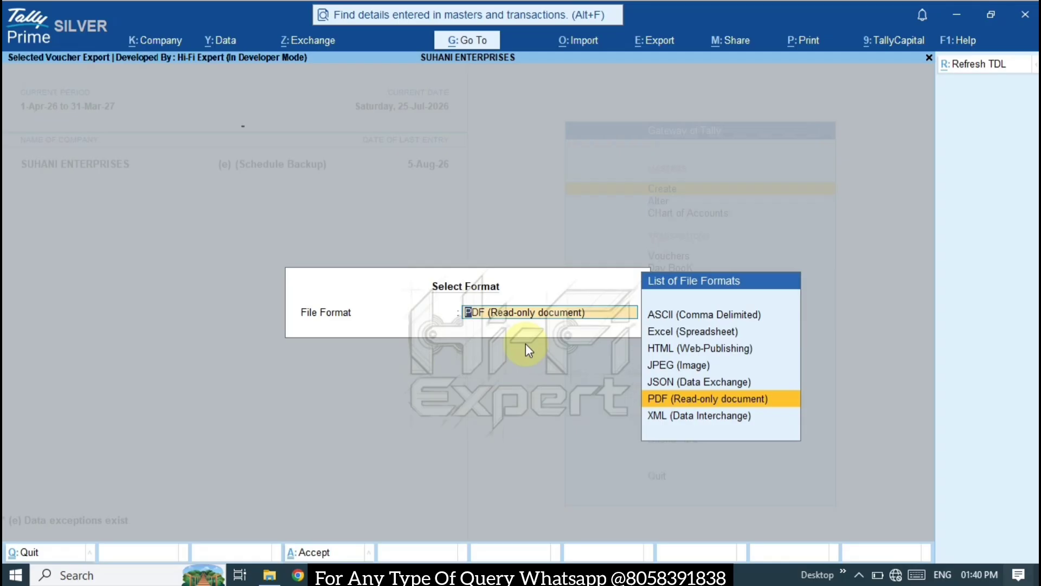
key("Return")
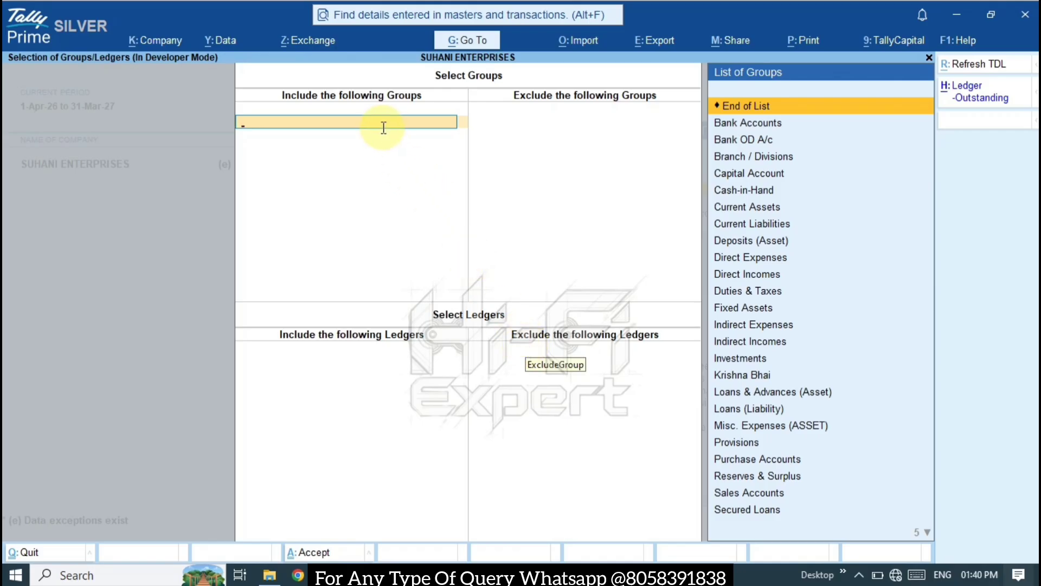
type("Deb")
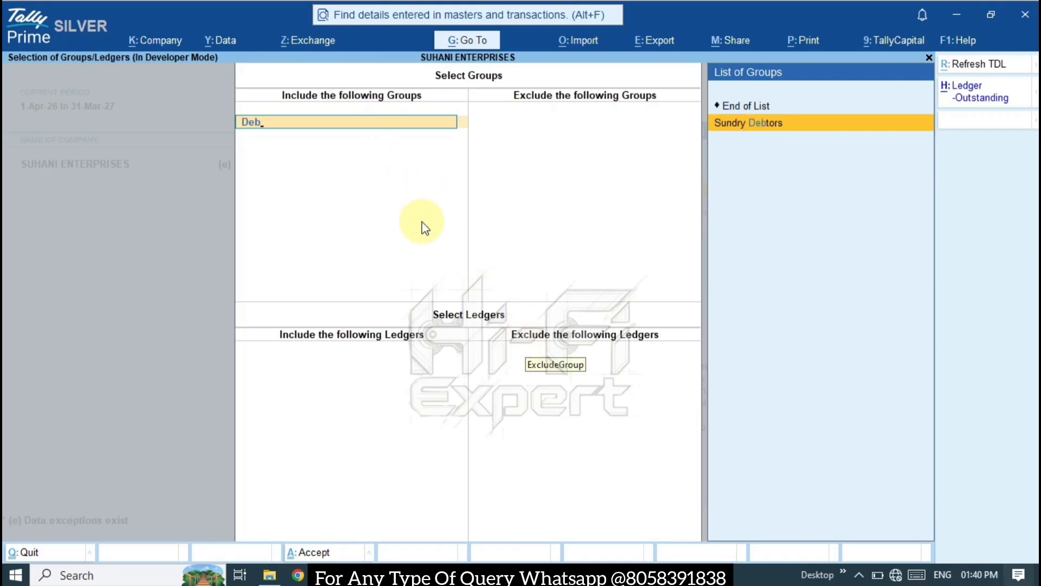
key("BackSpace")
key("BackSpace")
key("BackSpace")
type("Cr")
key("BackSpace")
key("BackSpace")
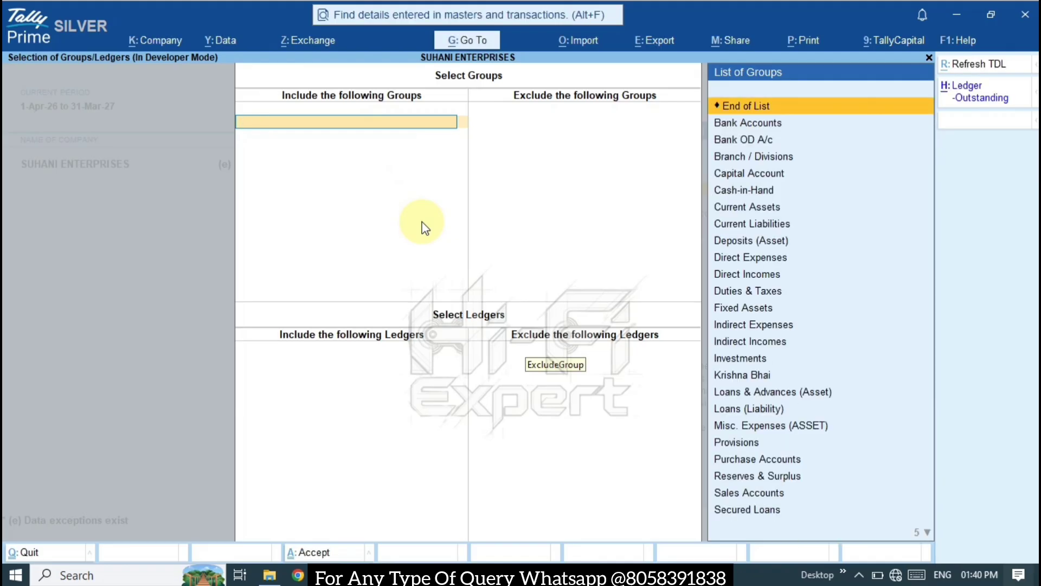
- Look through the list of groups that can be included in the ledger statement export
key("Down")
key("Down")
key("Down")
key("Down")
key("Down")
key("Down")
key("Down")
key("Down")
key("Down")
key("Down")
key("Down")
key("Down")
key("Down")
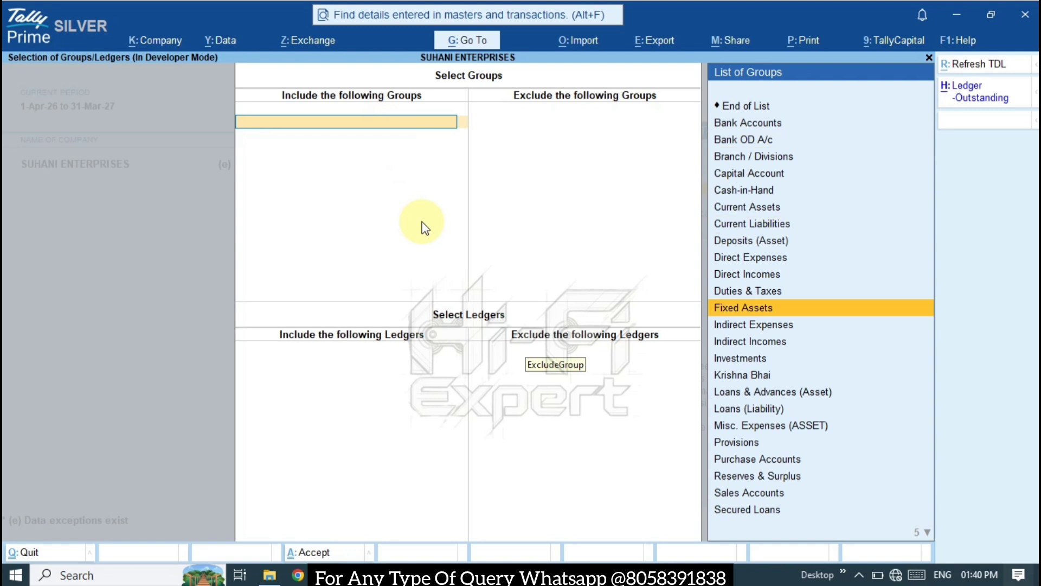
key("Down")
key("Down")
key("Down")
key("Down")
key("Down")
key("Down")
key("Down")
key("Down")
key("Down")
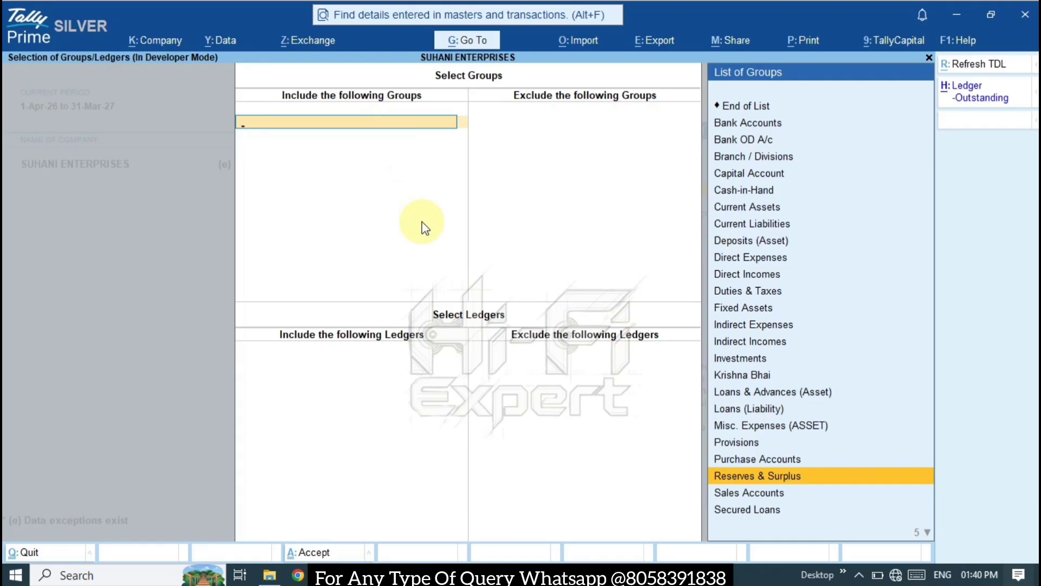
- Include the Sundry Debtors group in the export and leave the excluded groups empty
type("deb")
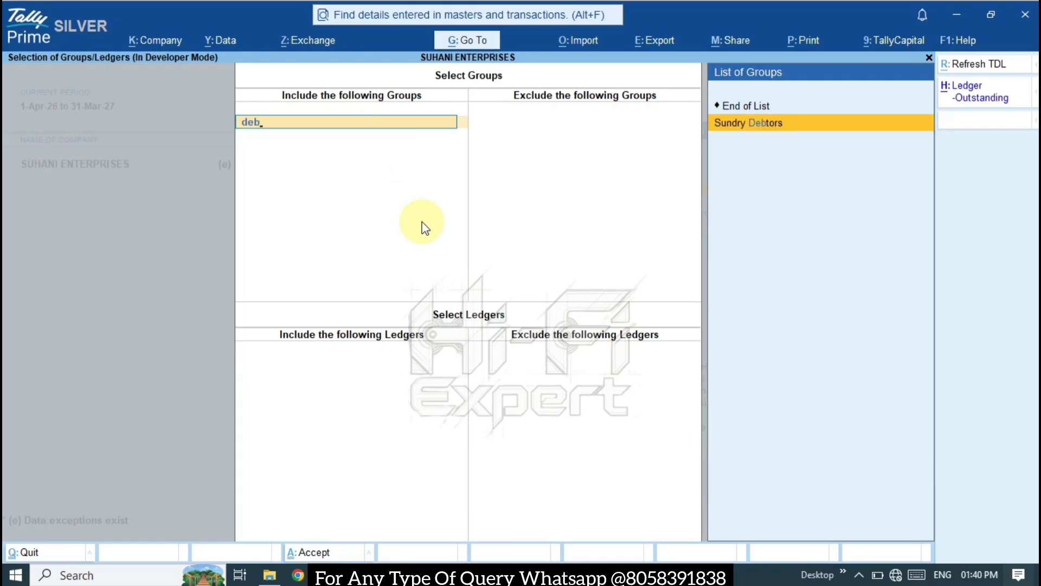
key("Return")
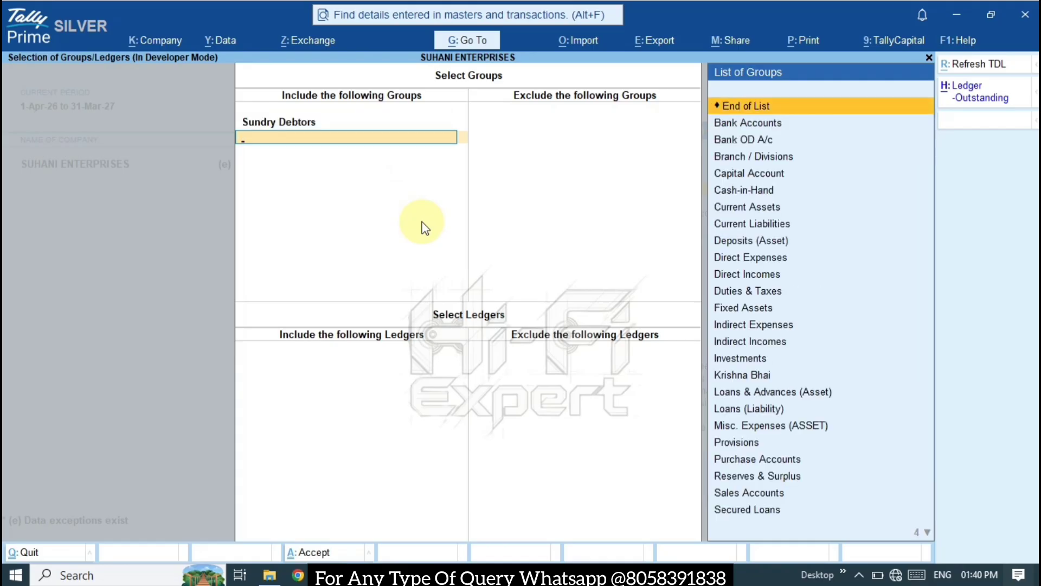
key("Return")
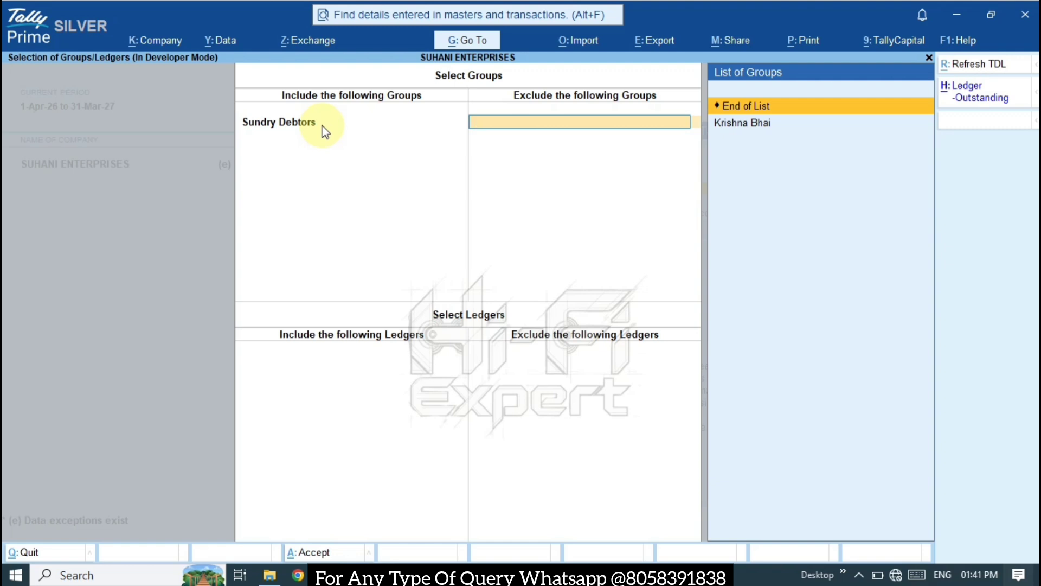
key("Down")
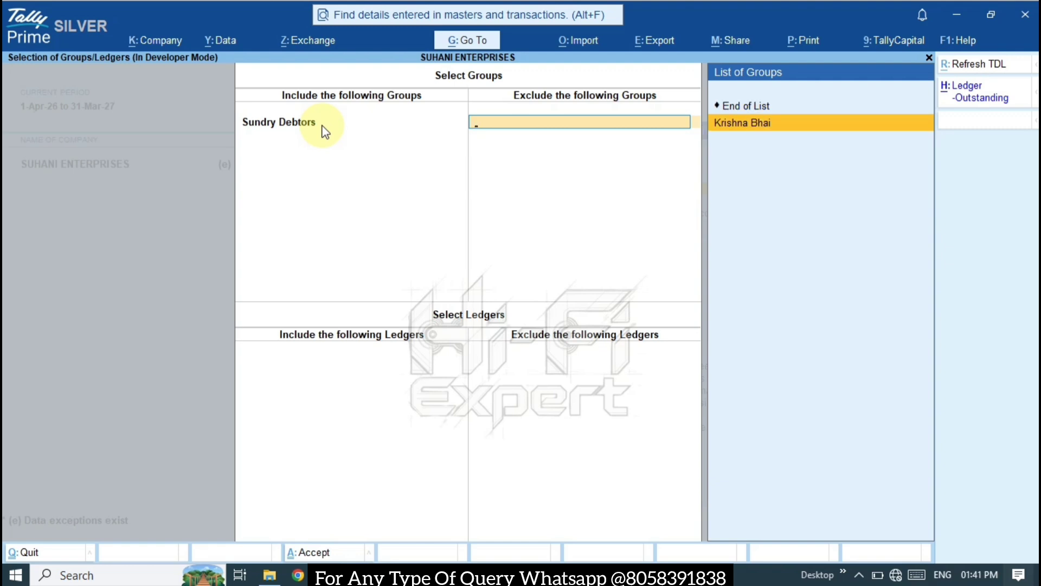
key("Up")
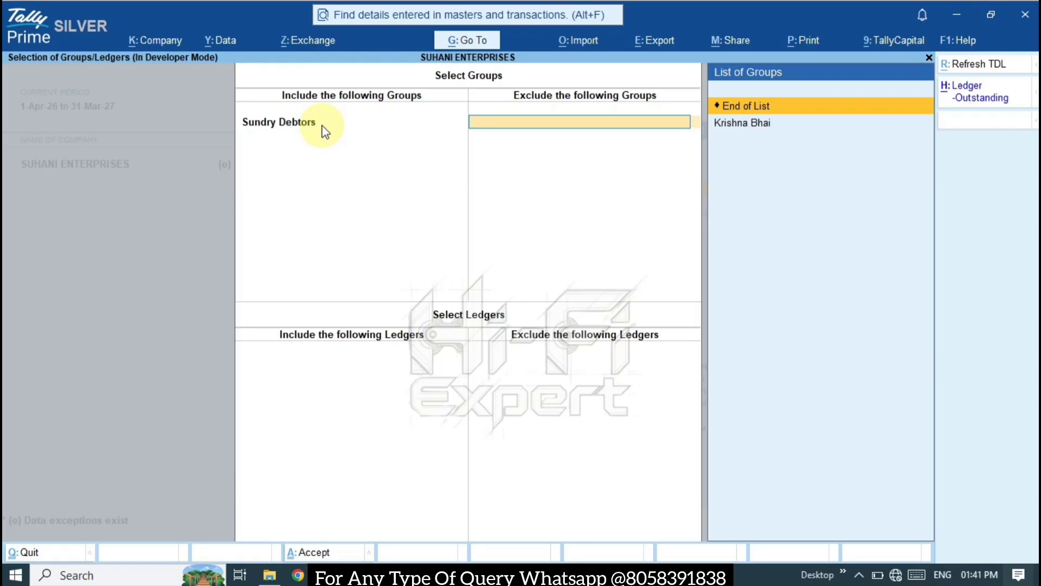
key("Return")
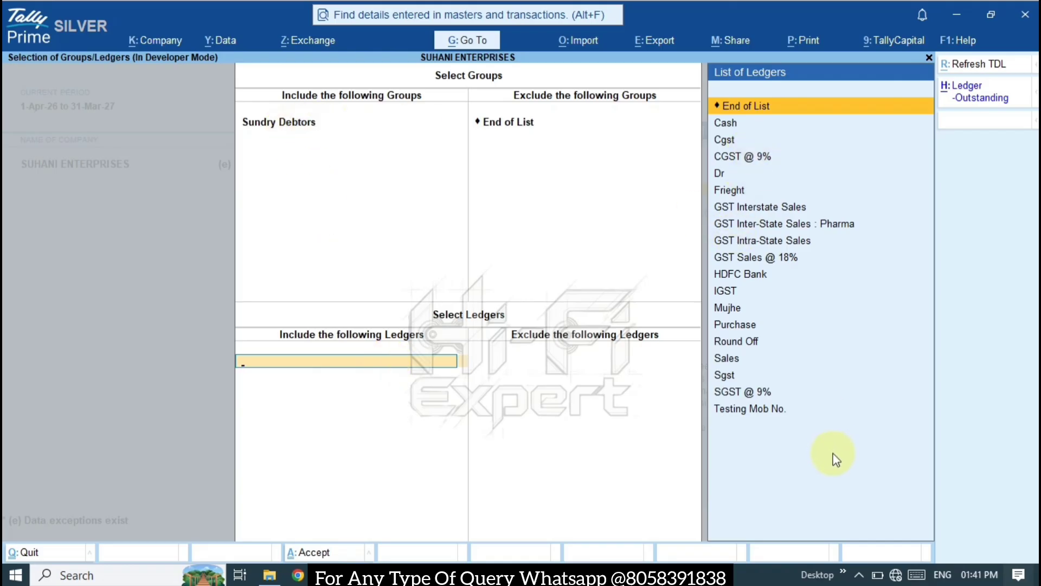
- Add the Cash and Frieght ledgers to the ledgers included in the export
key("Down")
key("Down")
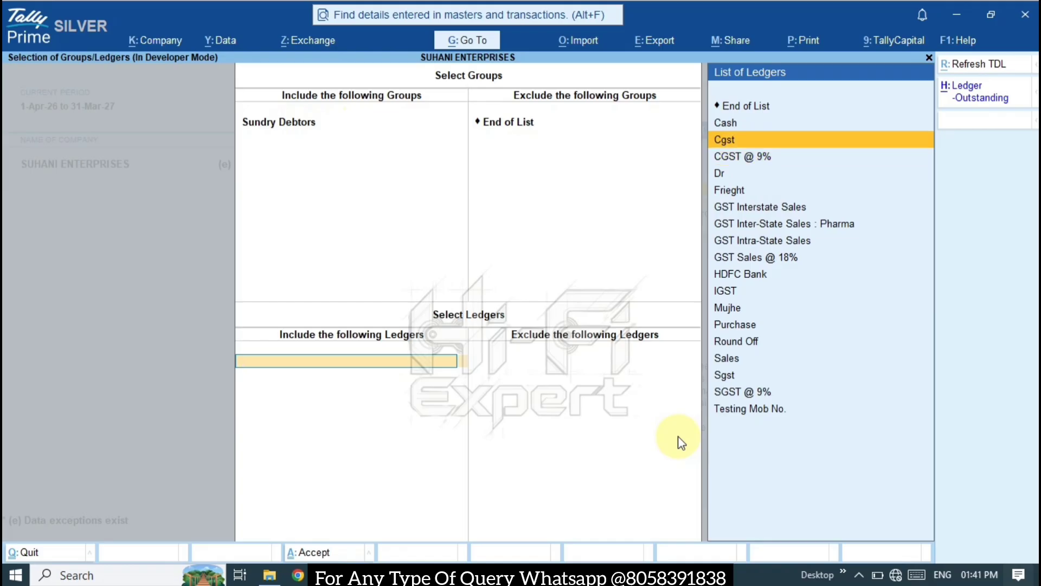
key("Up")
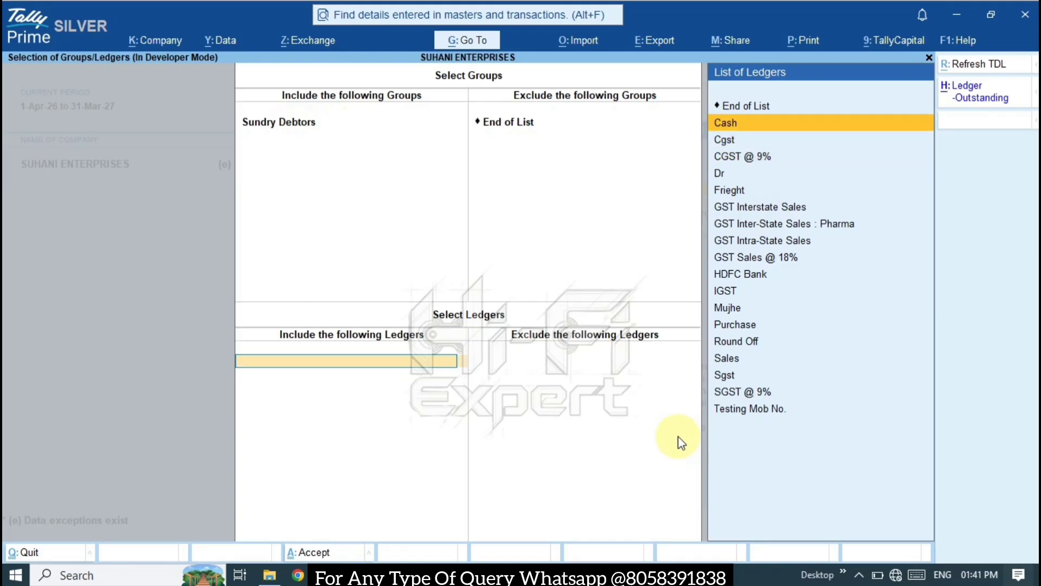
key("Return")
key("Down")
key("Down")
key("Down")
key("Down")
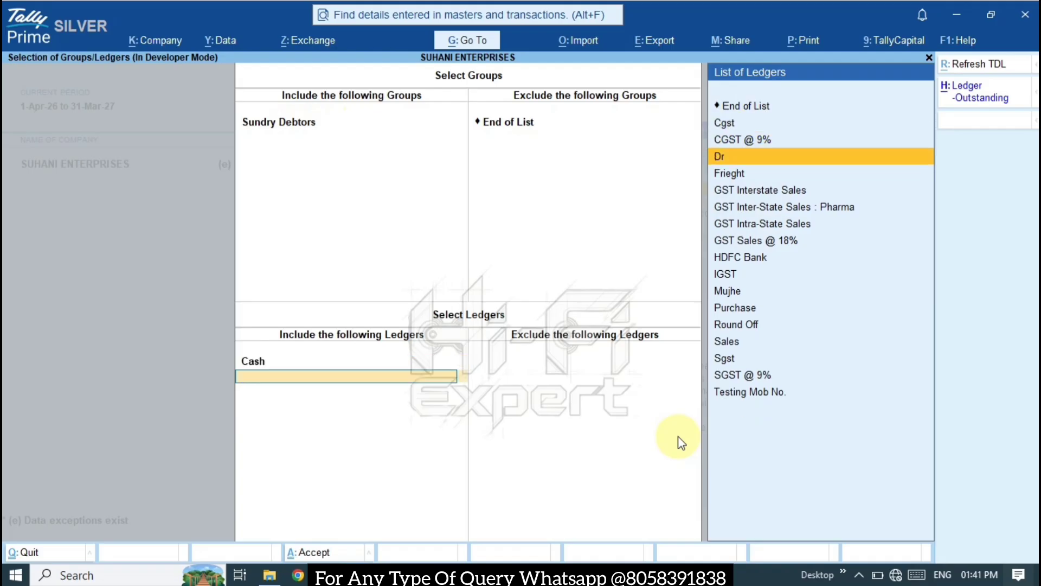
key("Return")
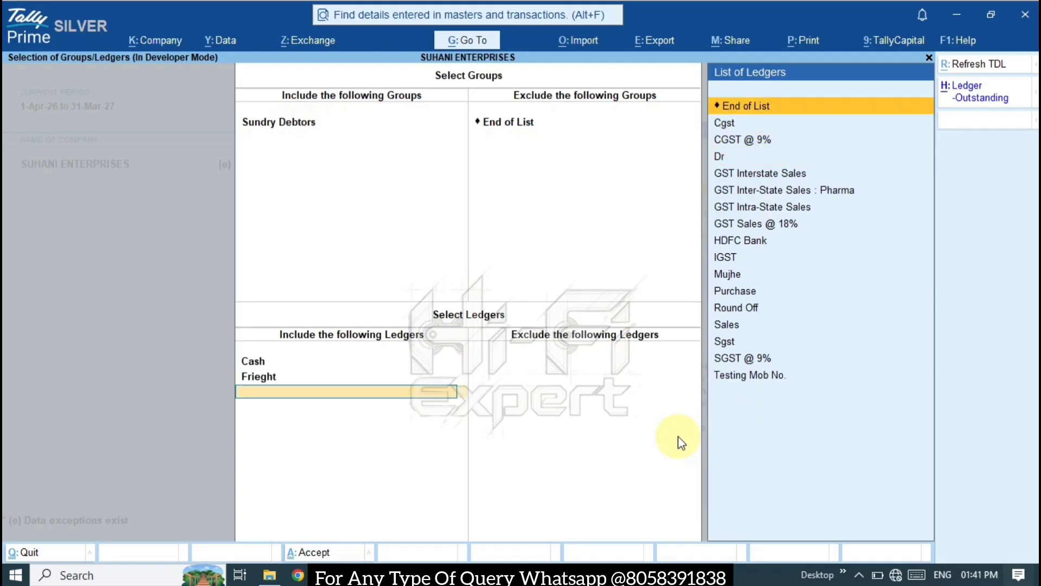
- Add Testing Mob No. to the included ledgers and end that list
key("Down")
key("Down")
key("Down")
key("Down")
key("Down")
key("Down")
key("Down")
key("Down")
key("Down")
key("Down")
key("Down")
key("Down")
key("Down")
key("Down")
key("Down")
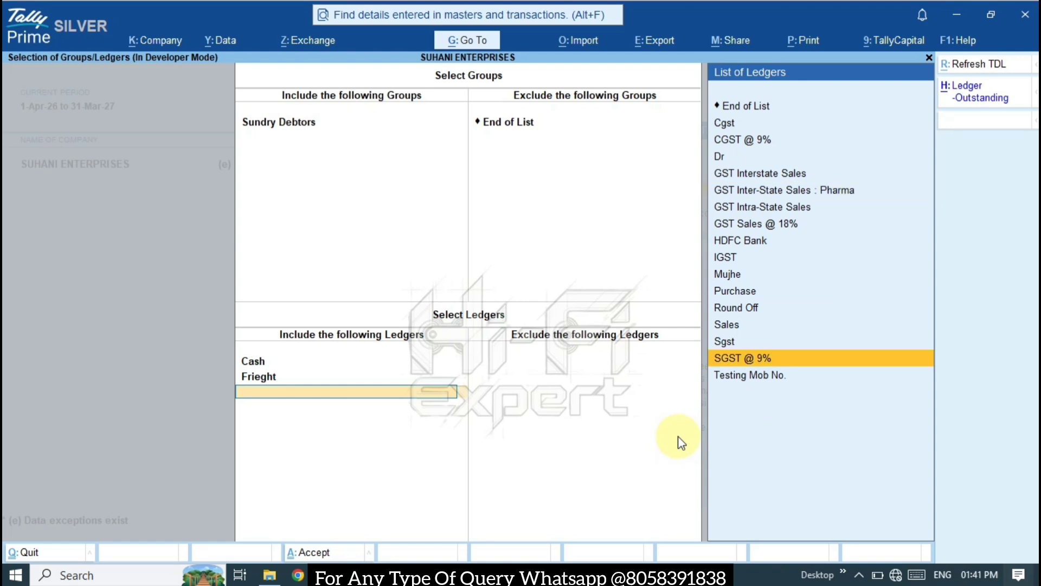
key("Up")
key("Down")
key("Down")
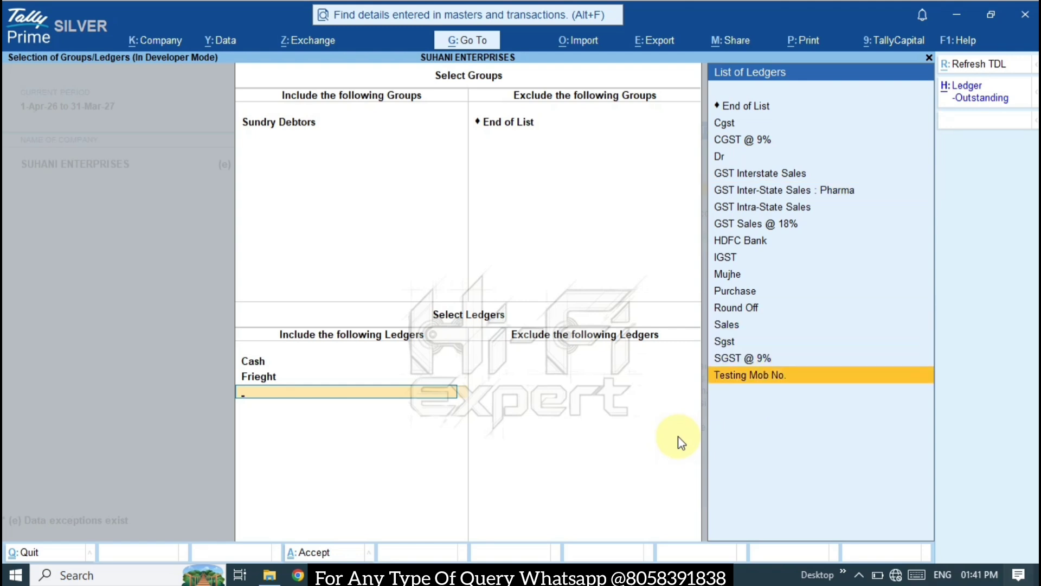
key("Return")
key("Return")
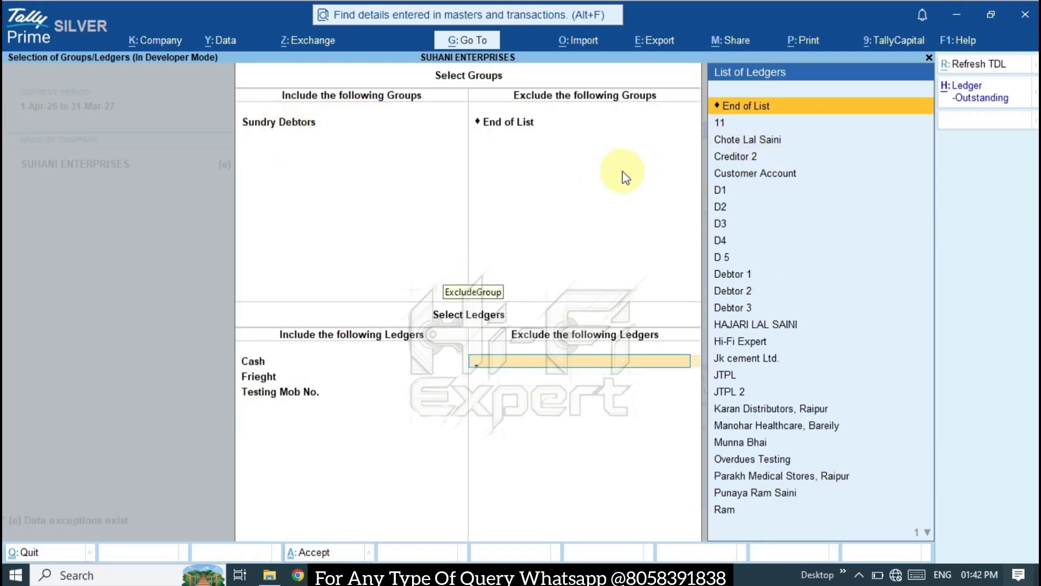
- Look through the ledgers available for exclusion and exclude the D 5 ledger from the export
key("Down")
key("Down")
key("Down")
key("Down")
key("Down")
key("Down")
key("Down")
key("Down")
key("Down")
key("Down")
key("Down")
key("Down")
key("Down")
key("Down")
key("Down")
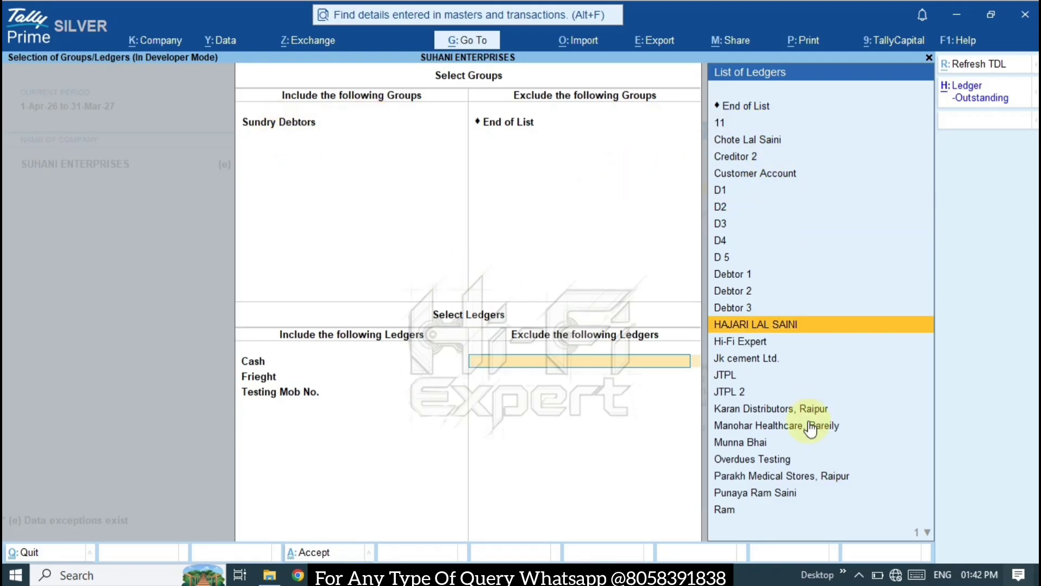
key("Down")
key("Down")
key("Down")
key("Down")
key("Down")
key("Down")
key("Down")
key("Down")
key("Down")
key("Down")
key("Up")
key("Up")
key("Up")
key("Up")
key("Up")
key("Up")
key("Up")
key("Up")
key("Up")
key("Up")
key("Up")
key("Up")
key("Up")
key("Up")
key("Up")
key("Up")
key("Up")
key("Up")
key("Up")
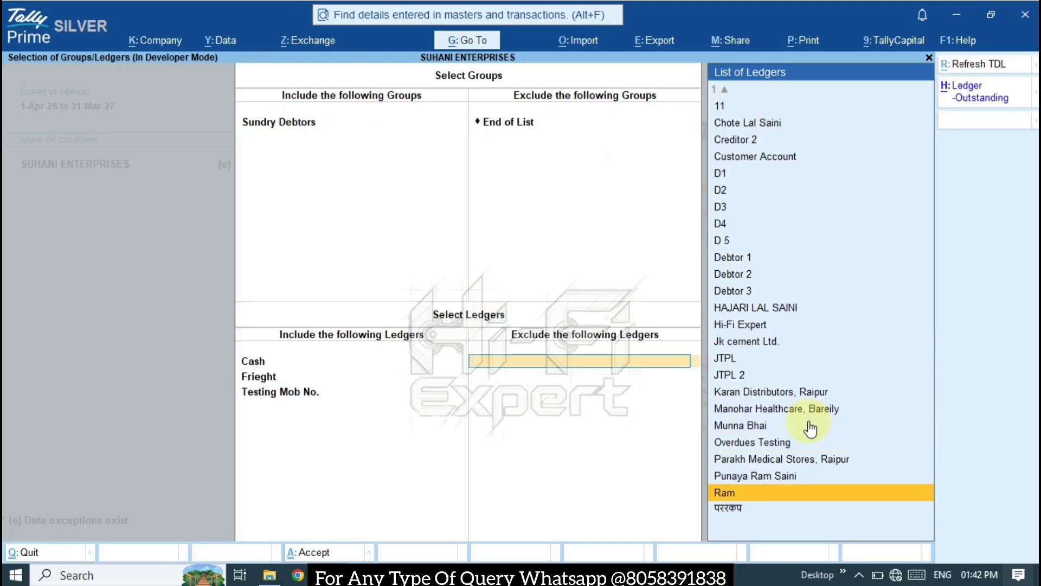
key("Down")
key("Down")
key("Down")
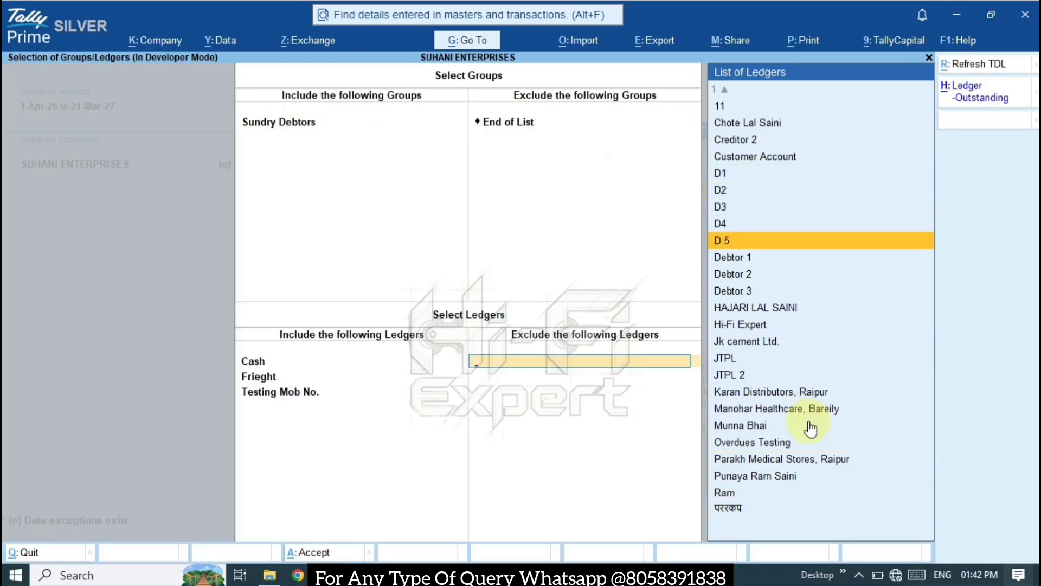
key("Return")
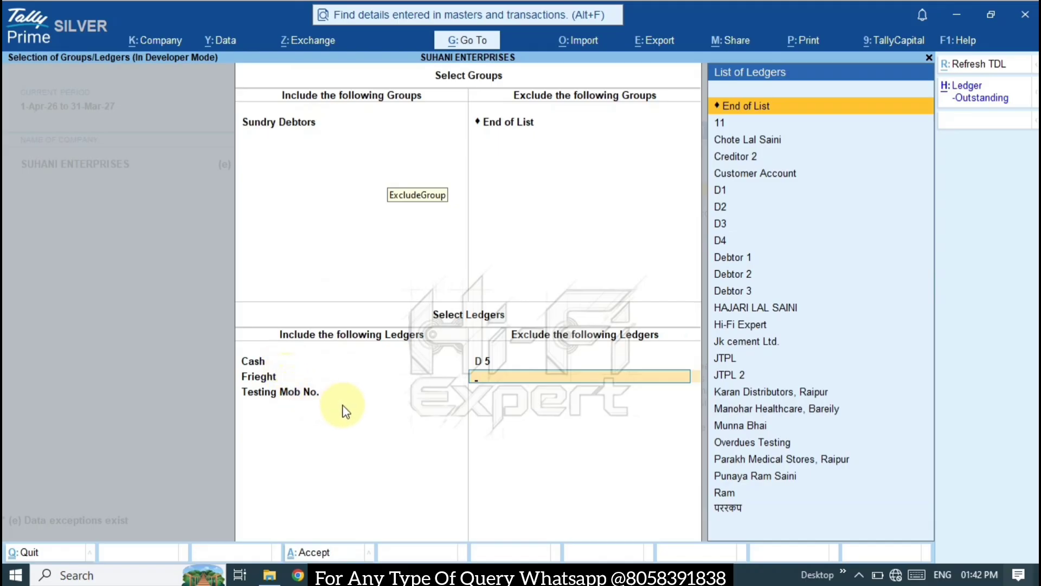
- End the excluded ledgers list and accept the group and ledger selection to export the ledger statements
key("Return")
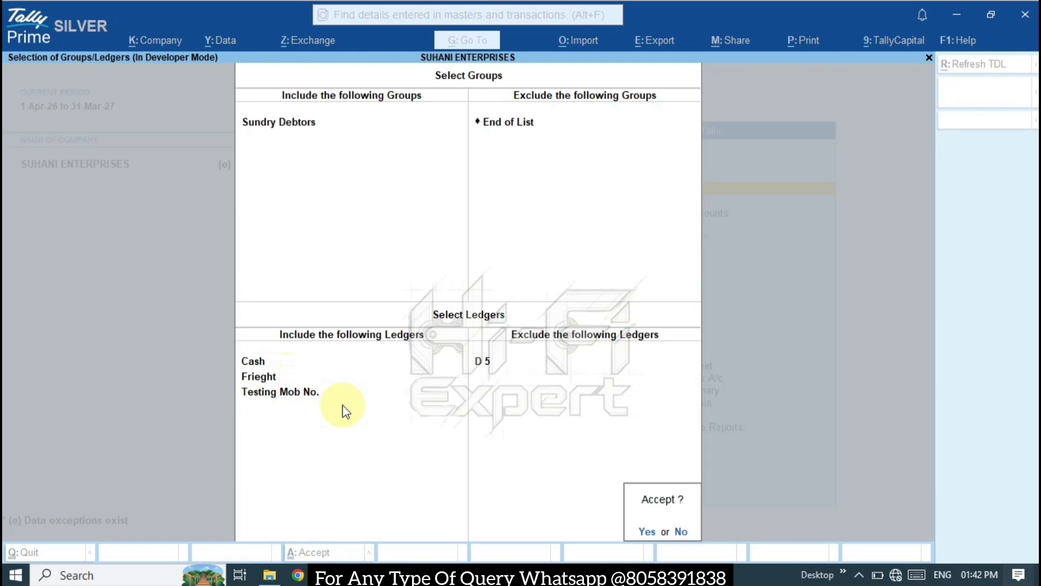
key("Return")
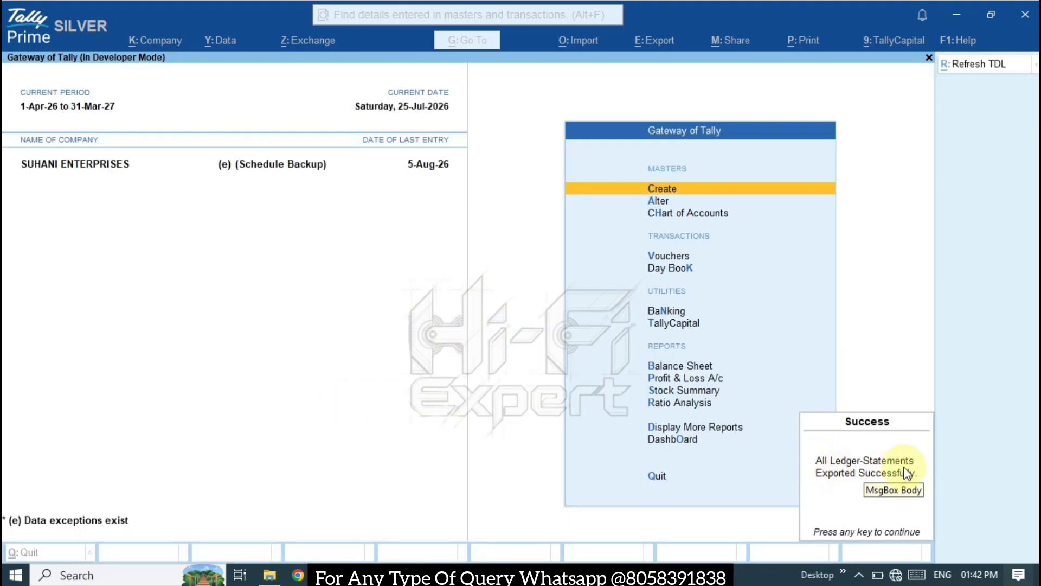
left_click(873, 490)
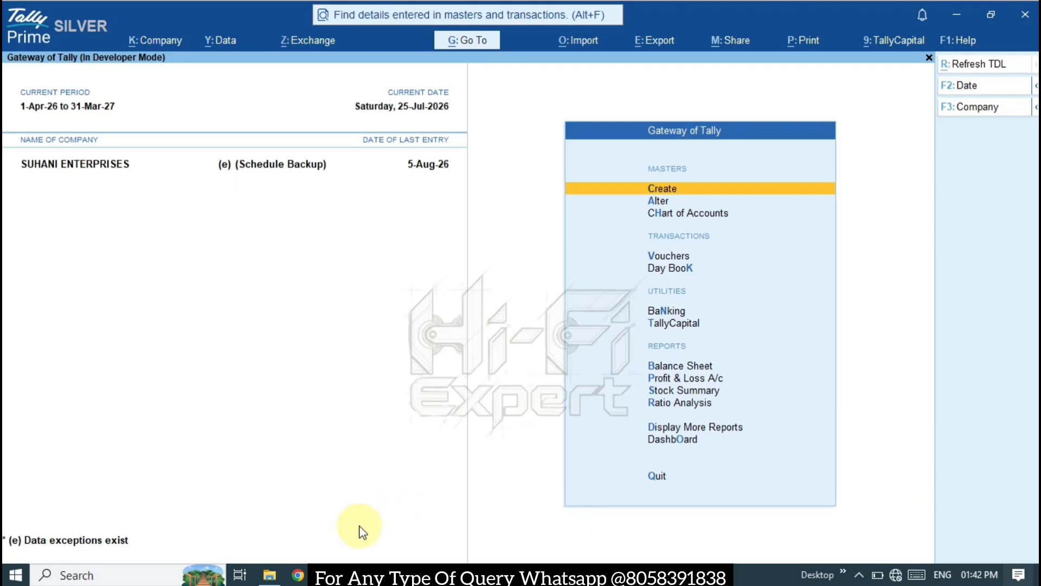
- Switch to File Explorer and open the Ledger Statements-Outstandings folder inside Tally Exports
left_click(269, 574)
left_click(414, 320)
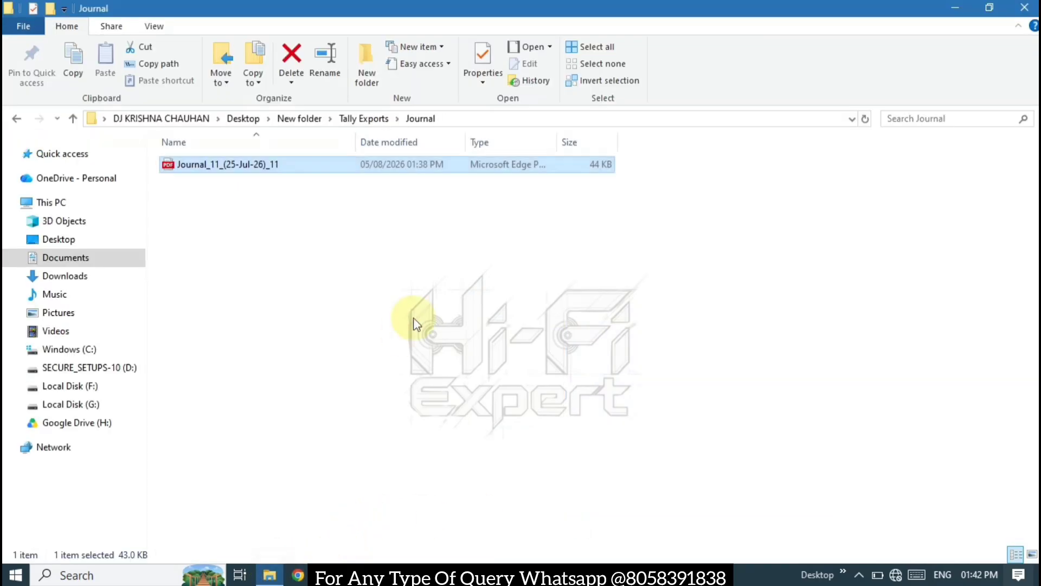
left_click(364, 118)
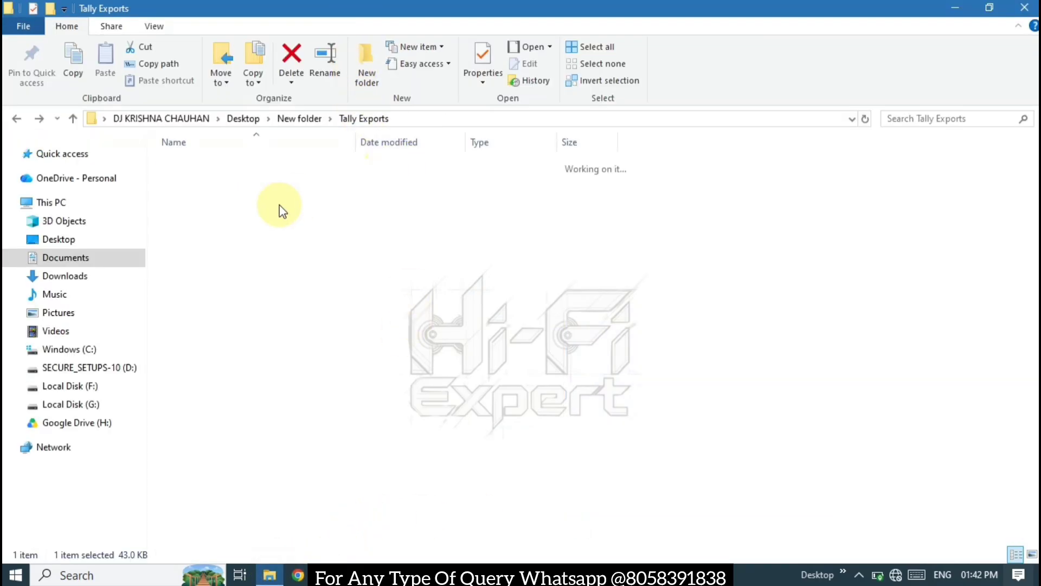
left_click(244, 185)
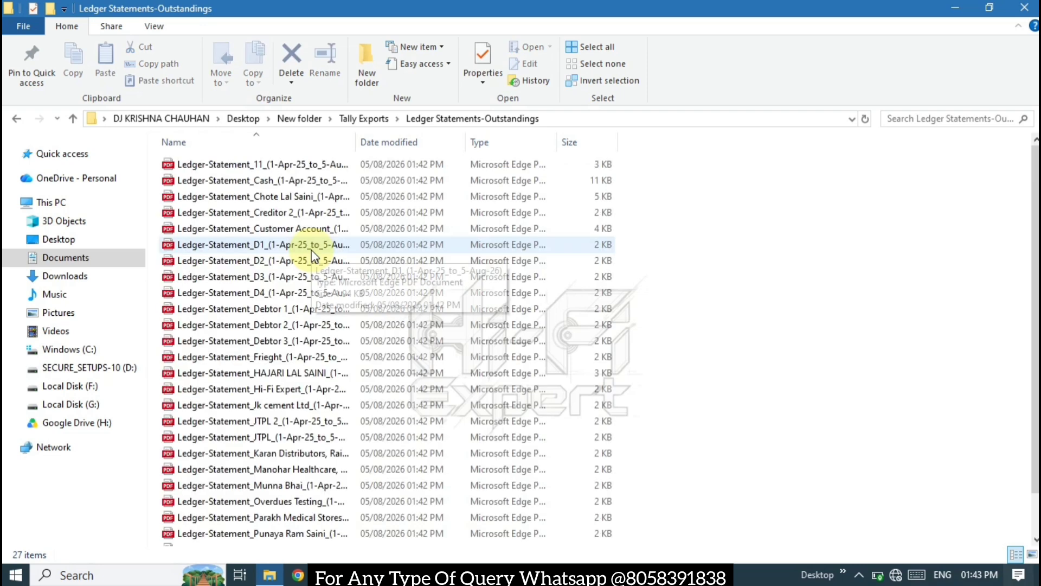
- Look through the list of exported ledger statement PDFs from end to end
scroll(1023, 333, "down", 1)
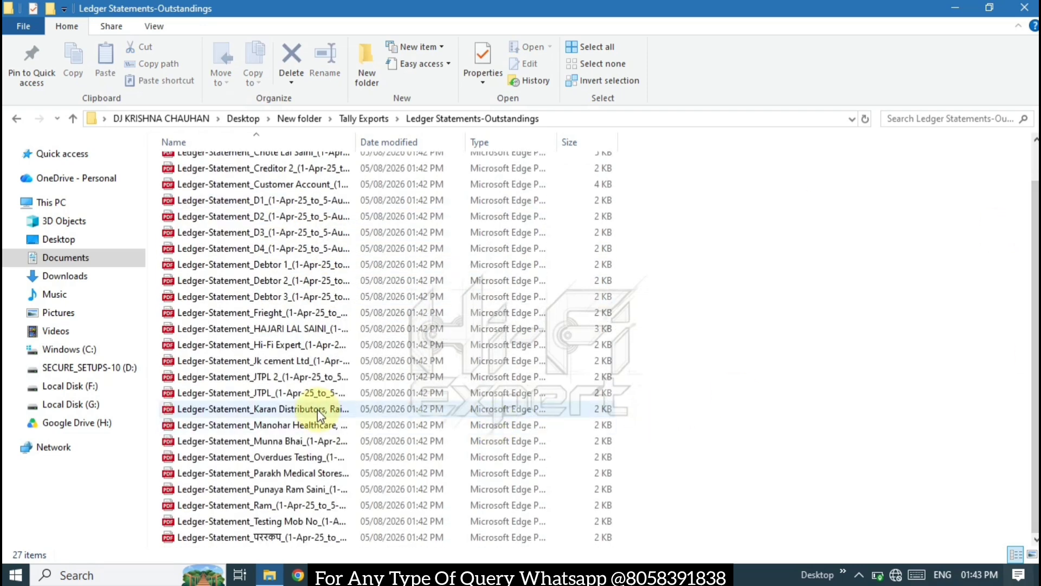
left_click(280, 201)
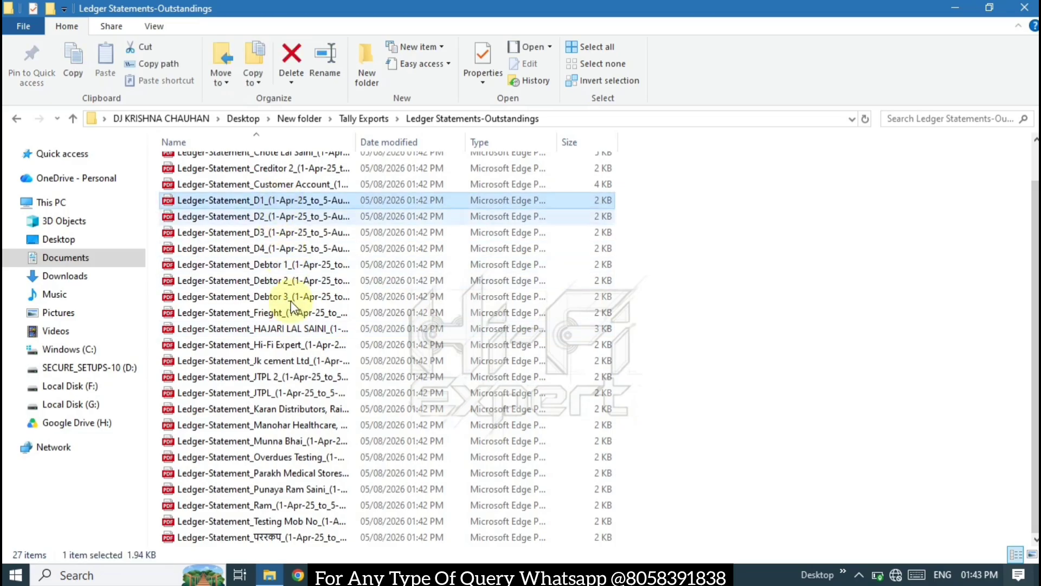
key("Up")
key("Up")
key("Up")
key("Up")
key("Up")
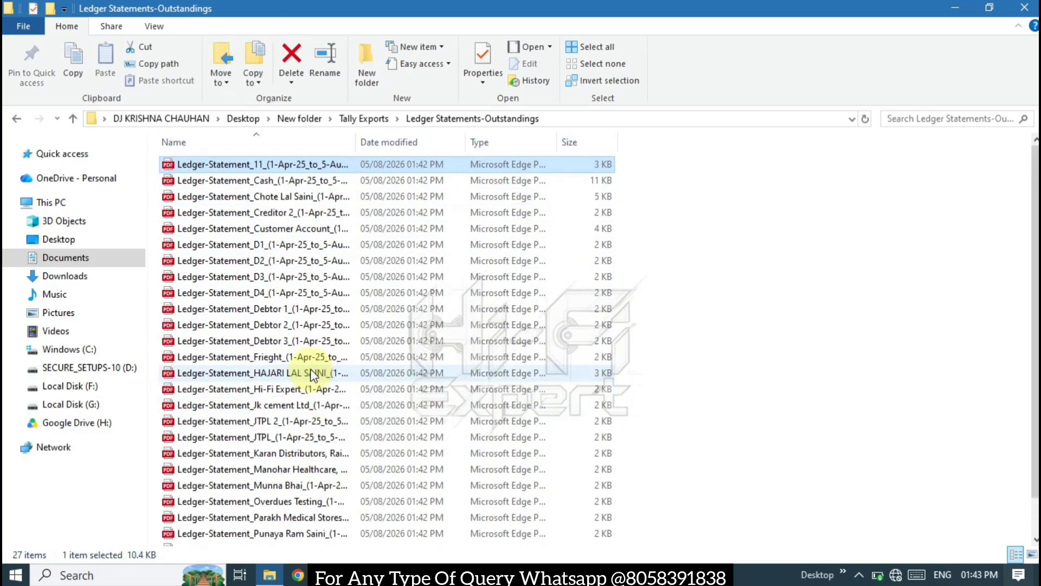
- Check that the included Cash, Frieght and Testing Mob No ledgers have exported statement files
left_click(282, 182)
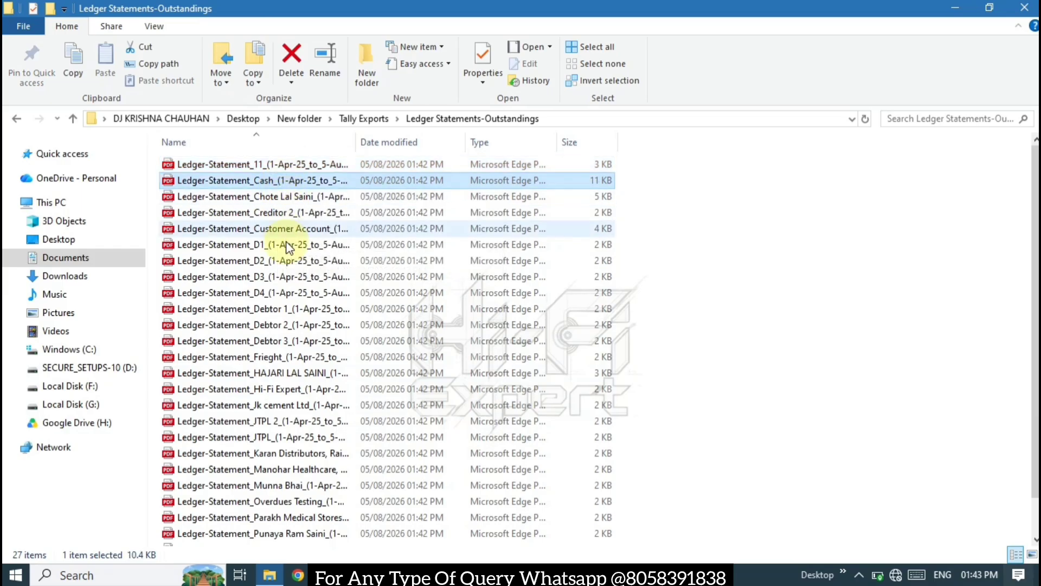
left_click(298, 357)
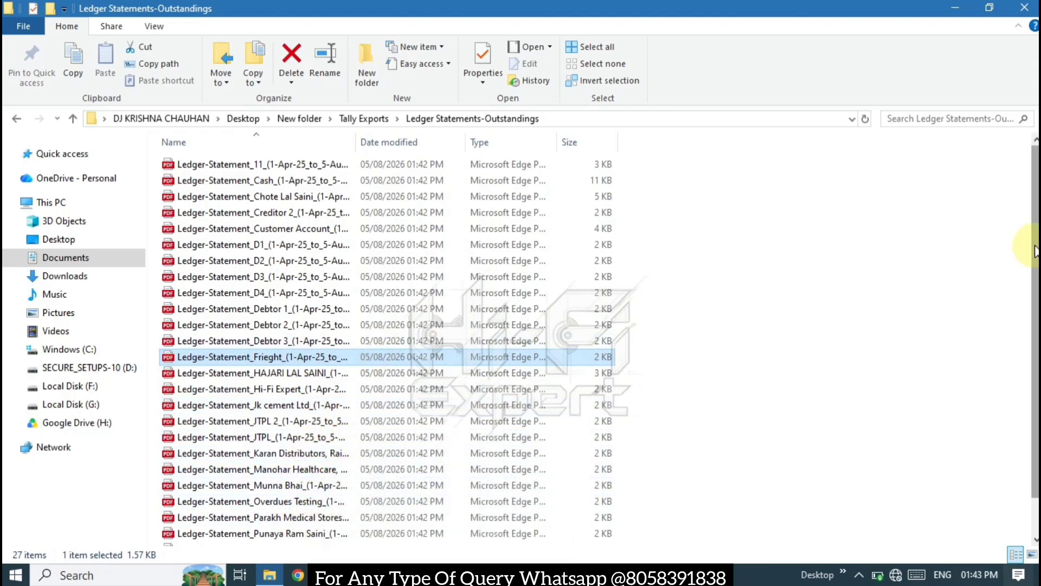
scroll(1035, 251, "down", 1)
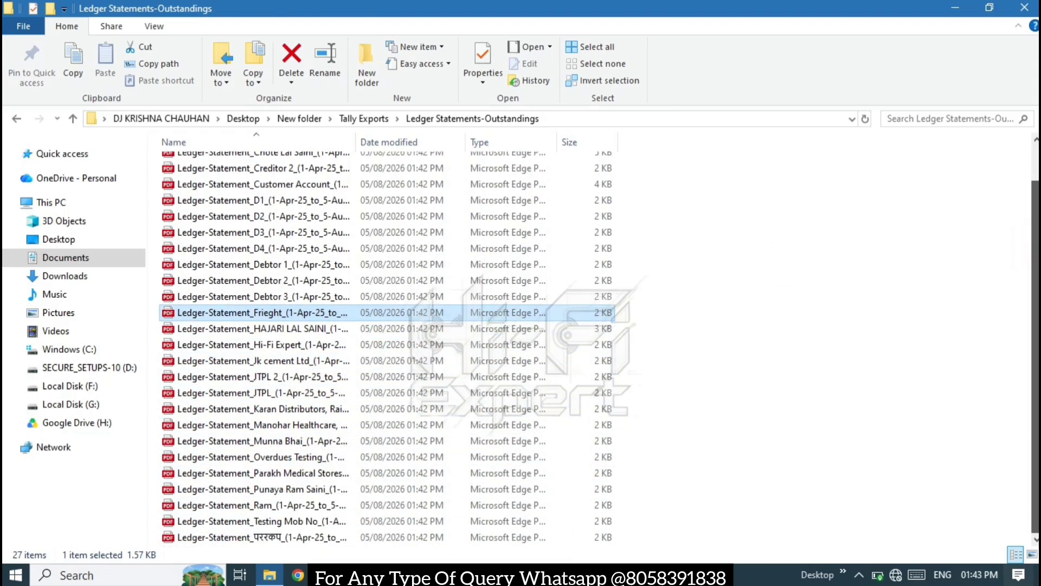
left_click(305, 522)
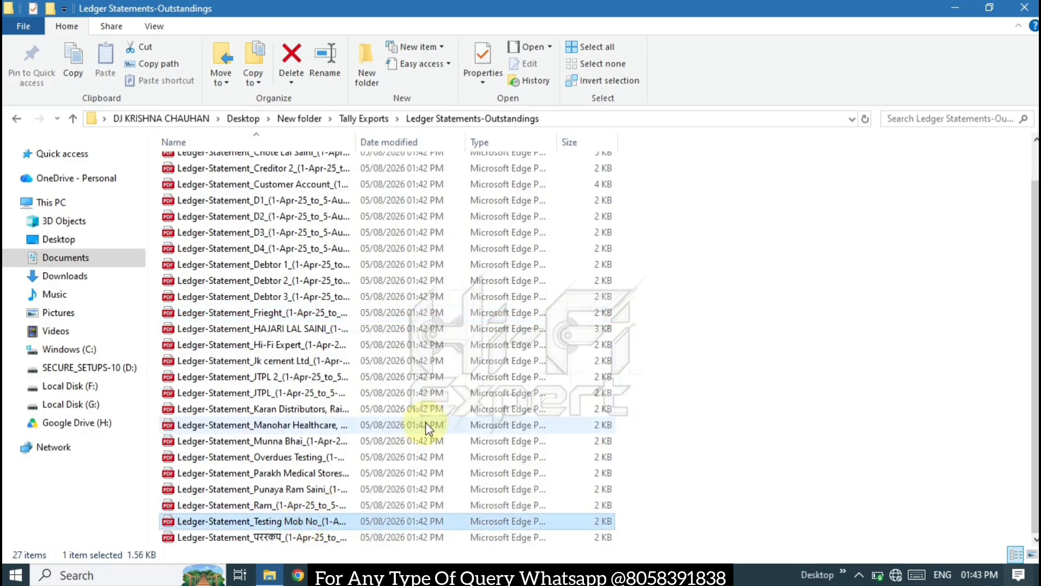
- Check the D1 to D4 statement files against the excluded D 5 ledger
left_click(270, 202)
left_click(274, 250)
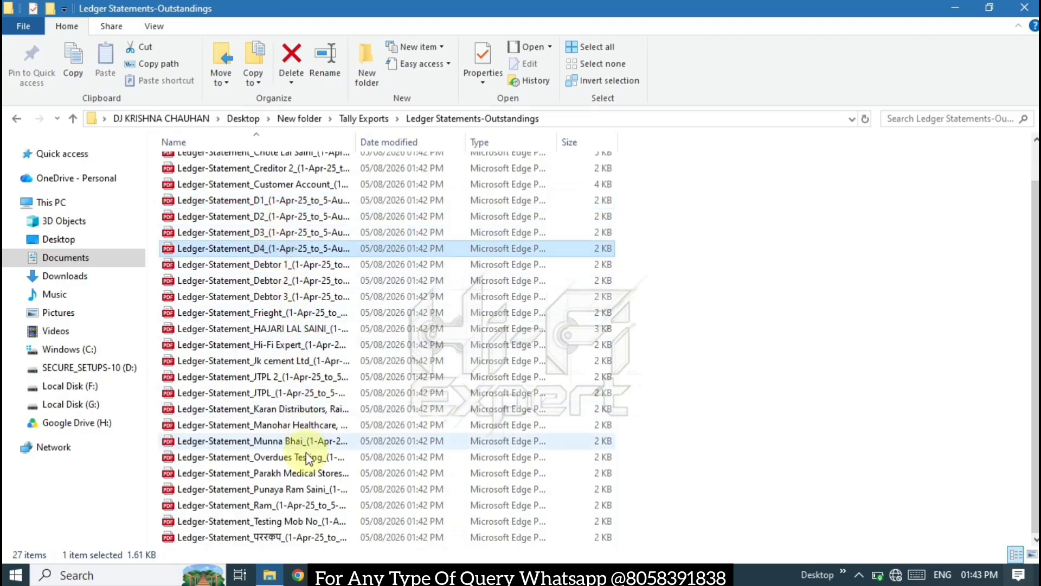
left_click_drag(1036, 236, 1036, 192)
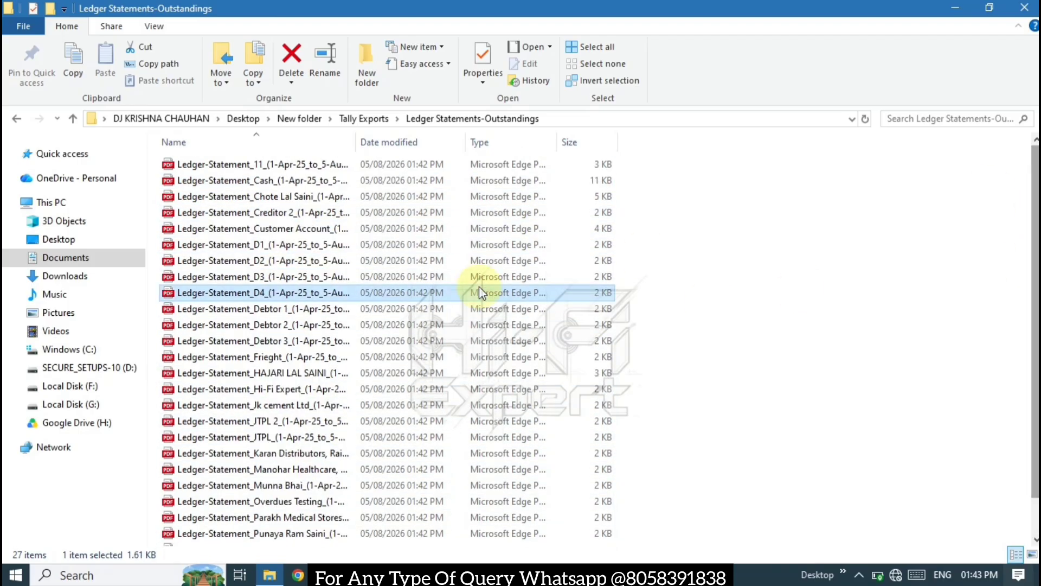
- Open the exported statement PDF of ledger 11 and examine its entries, closing balances and period dates
left_click(244, 164)
key("alt+Tab")
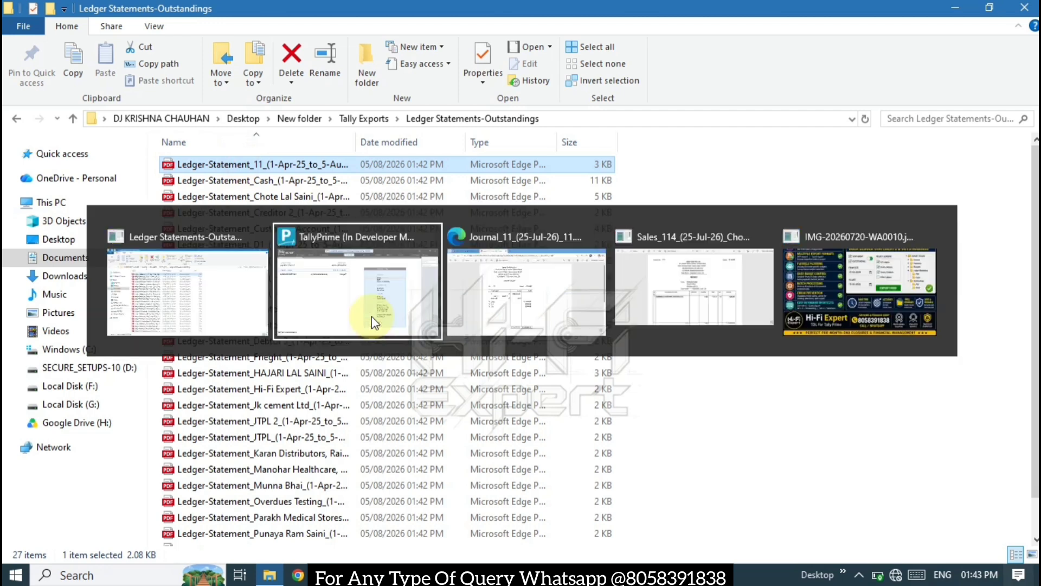
key("alt+Tab")
left_click_drag(371, 316, 472, 28)
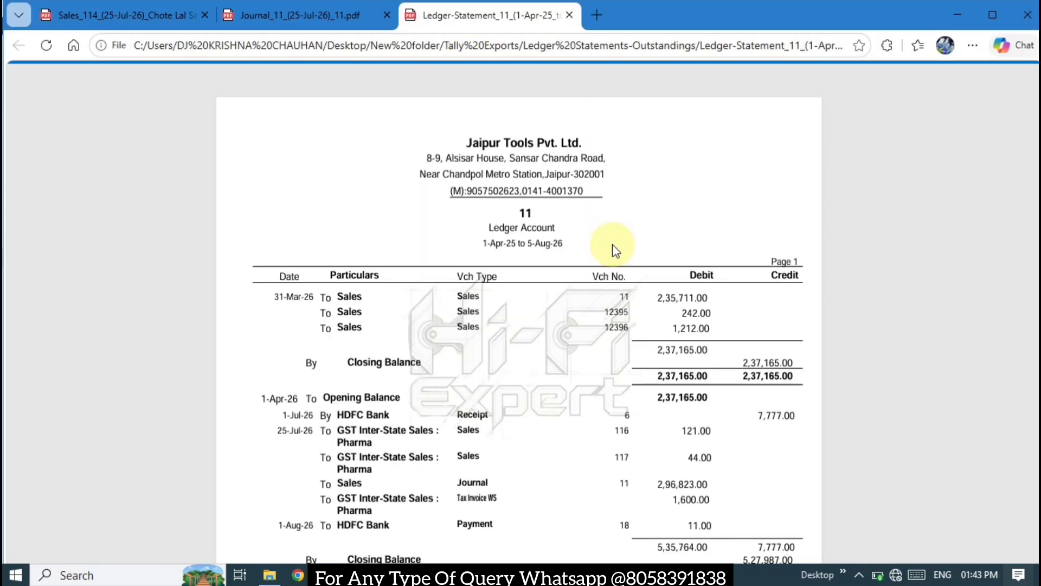
scroll(521, 326, "down", 3)
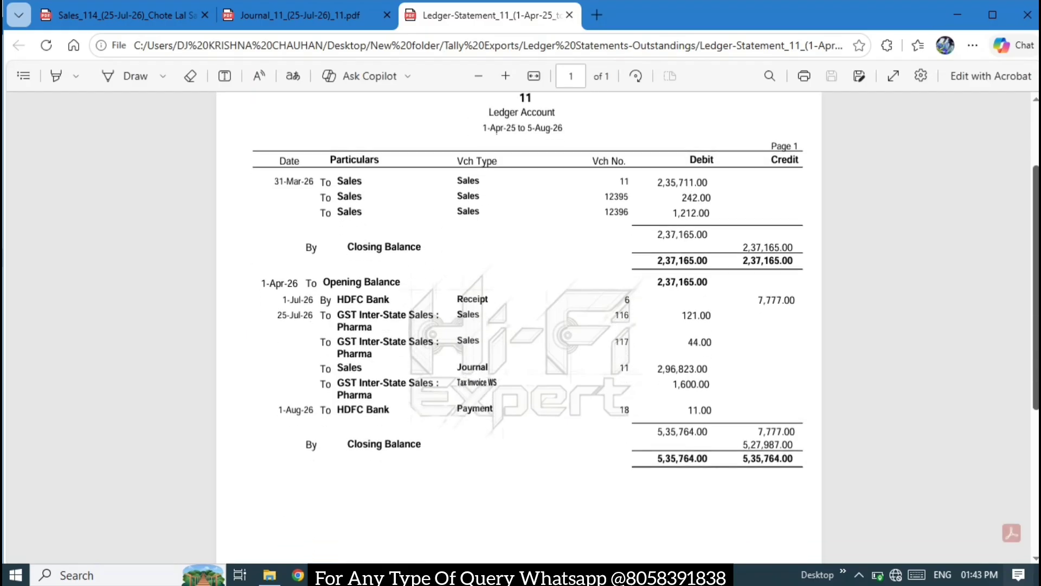
scroll(521, 325, "down", 4)
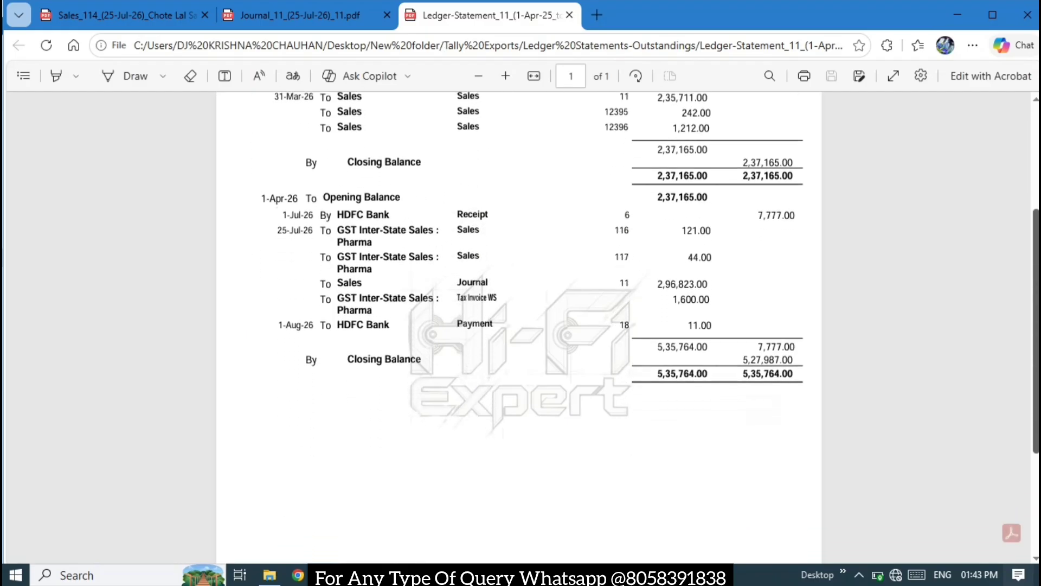
scroll(490, 222, "up", 6)
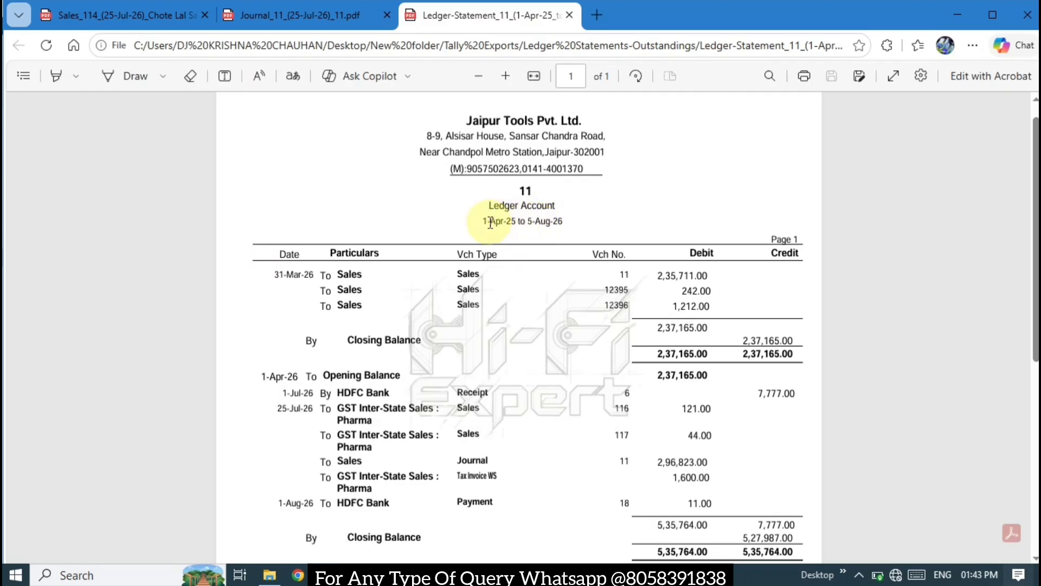
left_click_drag(498, 223, 525, 222)
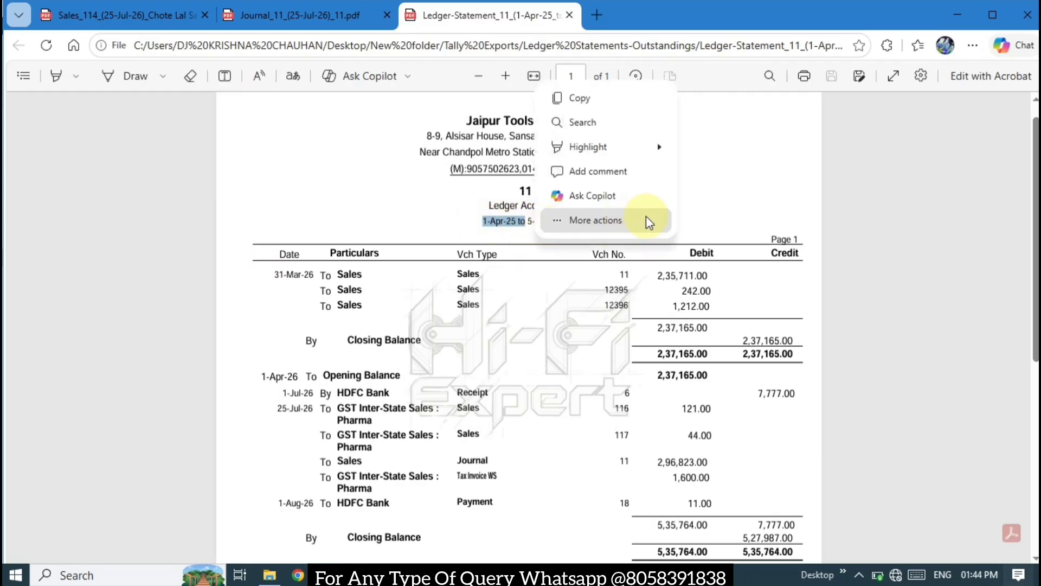
left_click(558, 263)
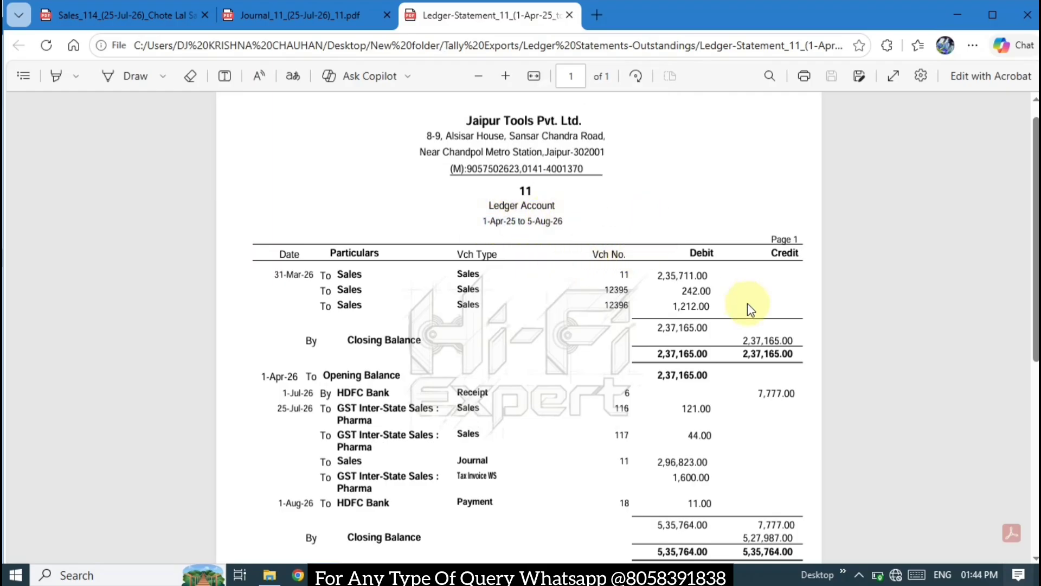
- Mark the statement's period, both years' entries and the company header with freehand pen strokes, then clear the markings
key("super+shift+s")
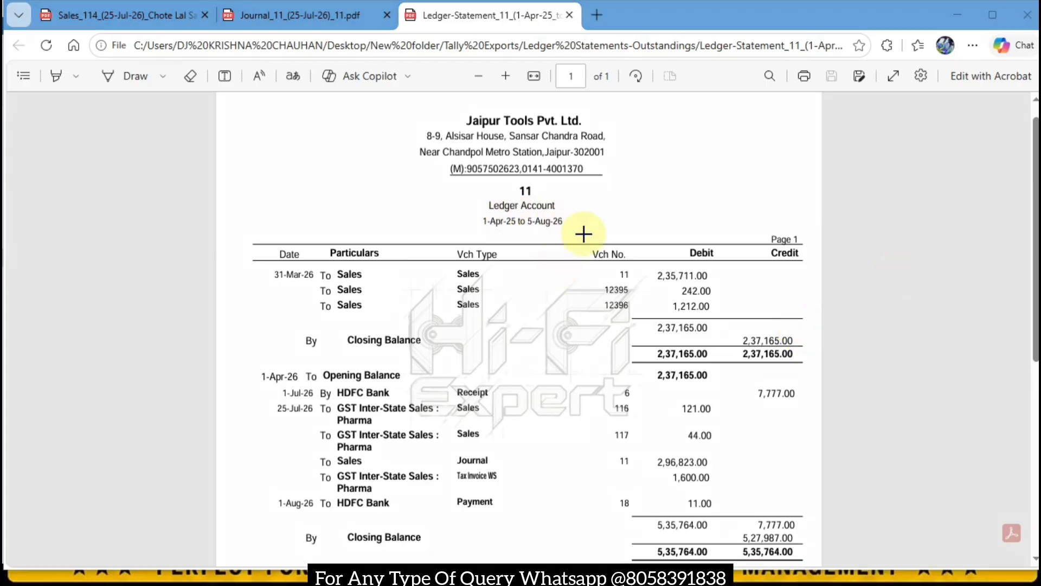
left_click_drag(483, 226, 571, 230)
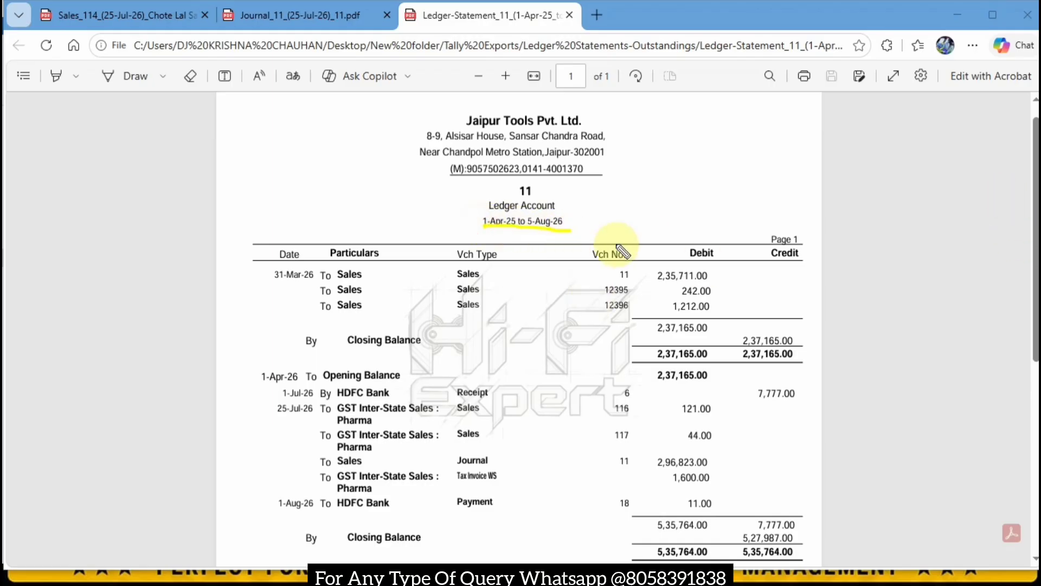
left_click_drag(715, 266, 845, 224)
mouse_move(737, 435)
left_mouse_down()
mouse_move(757, 461)
mouse_move(874, 382)
left_mouse_up()
mouse_move(309, 313)
left_mouse_down()
mouse_move(543, 321)
mouse_move(669, 301)
left_mouse_up()
mouse_move(415, 115)
left_mouse_down()
mouse_move(456, 198)
mouse_move(596, 154)
mouse_move(449, 122)
left_mouse_up()
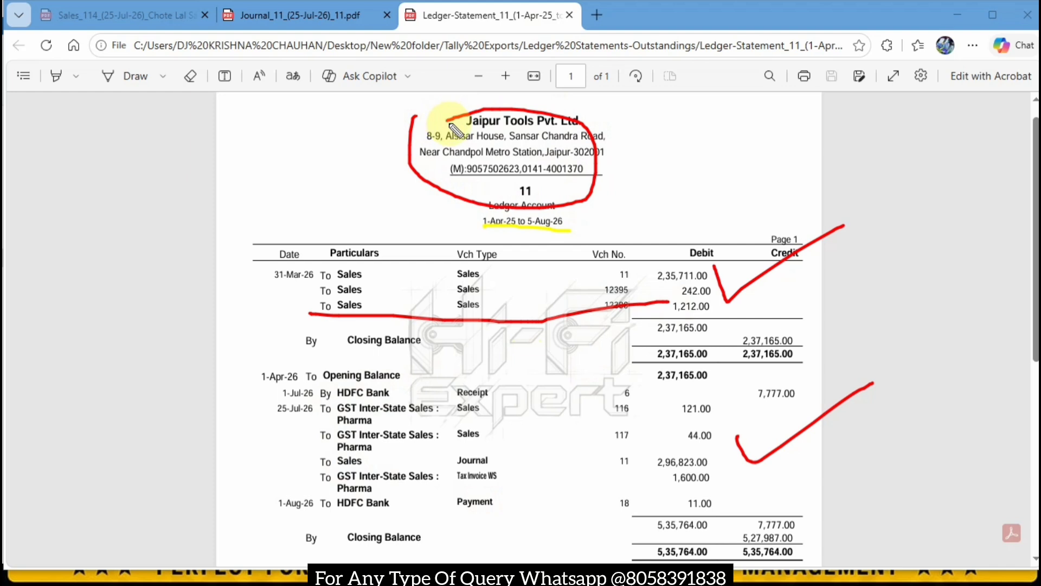
key("Escape")
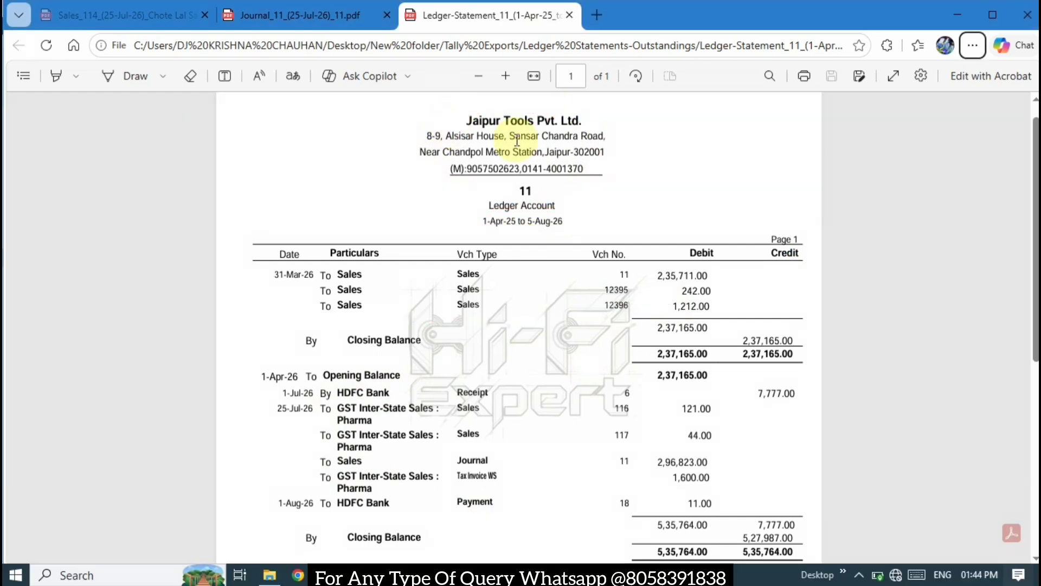
- Return to the exported files folder and open the Hi-Fi Expert ledger statement PDF in the browser
key("alt+Tab")
key("alt+Tab")
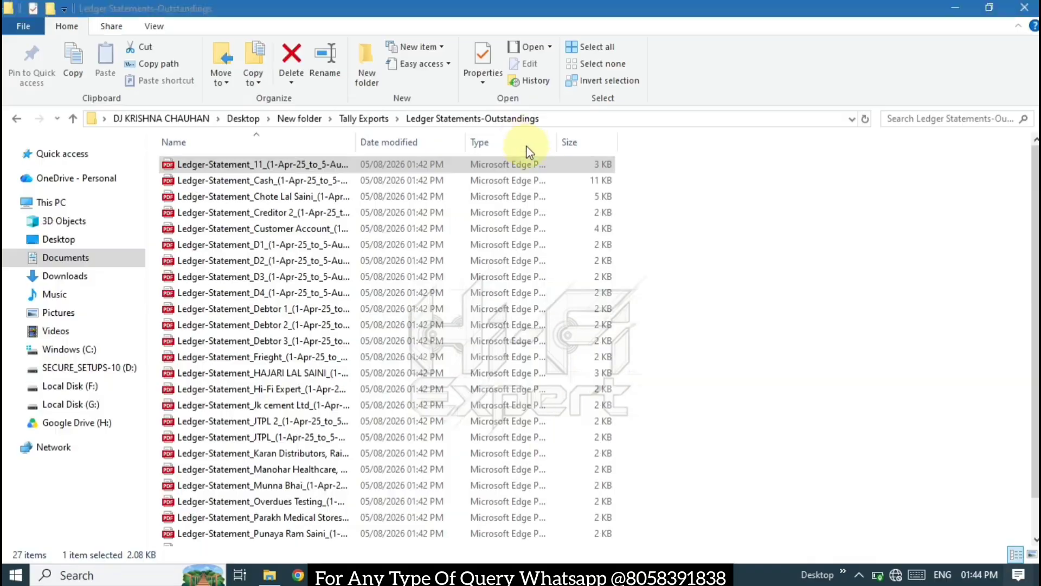
left_click_drag(1036, 227, 1036, 282)
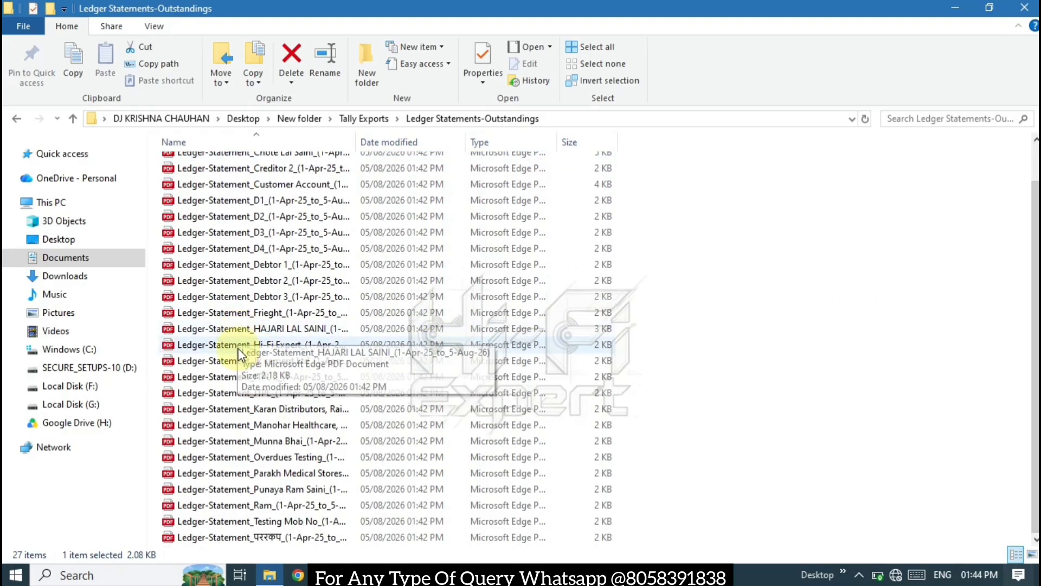
left_click(269, 347)
key("alt+Tab")
left_click_drag(334, 371, 650, 10)
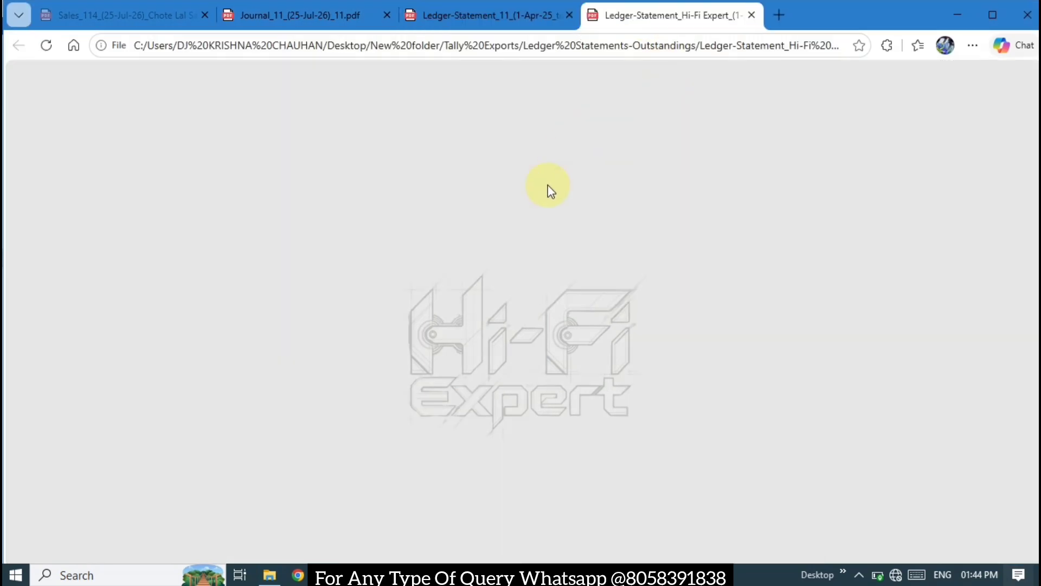
- Examine the Hi-Fi Expert statement's transactions, balances and period dates
scroll(1032, 167, "down", 5)
scroll(1033, 200, "up", 5)
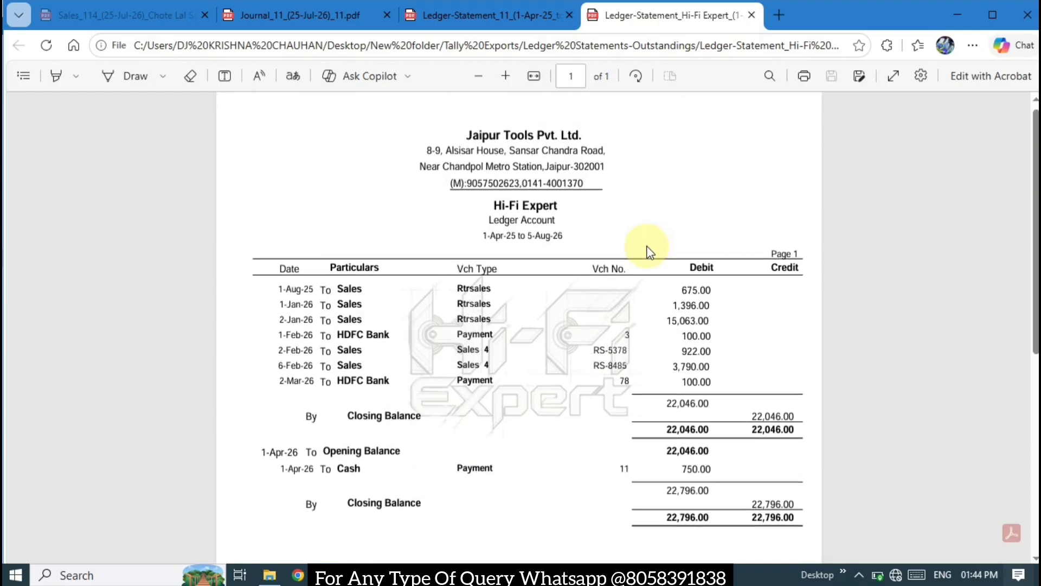
left_click_drag(479, 235, 517, 238)
left_click(562, 293)
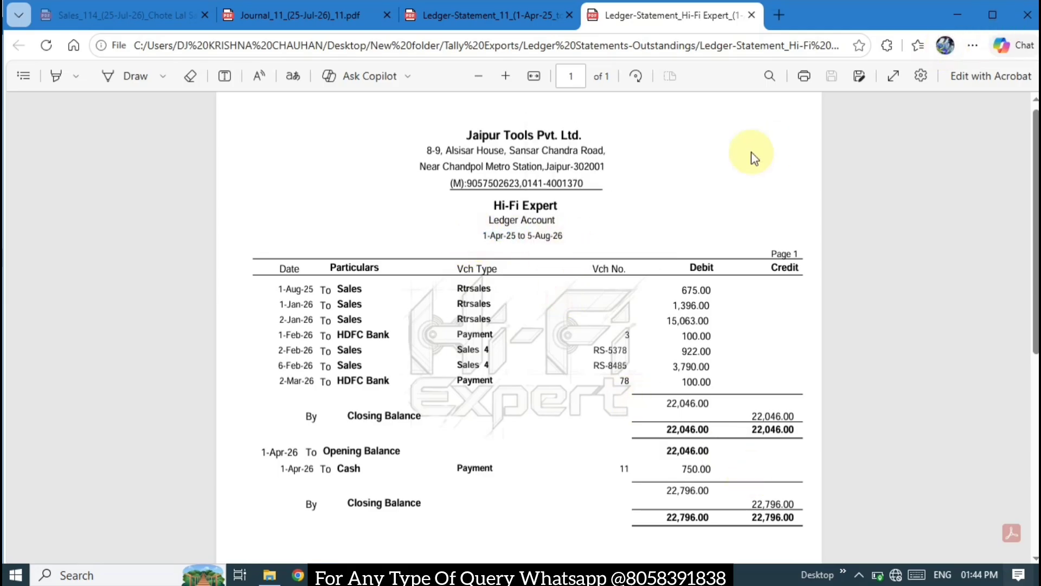
key("alt+Tab")
key("Tab")
key("Tab")
key("Tab")
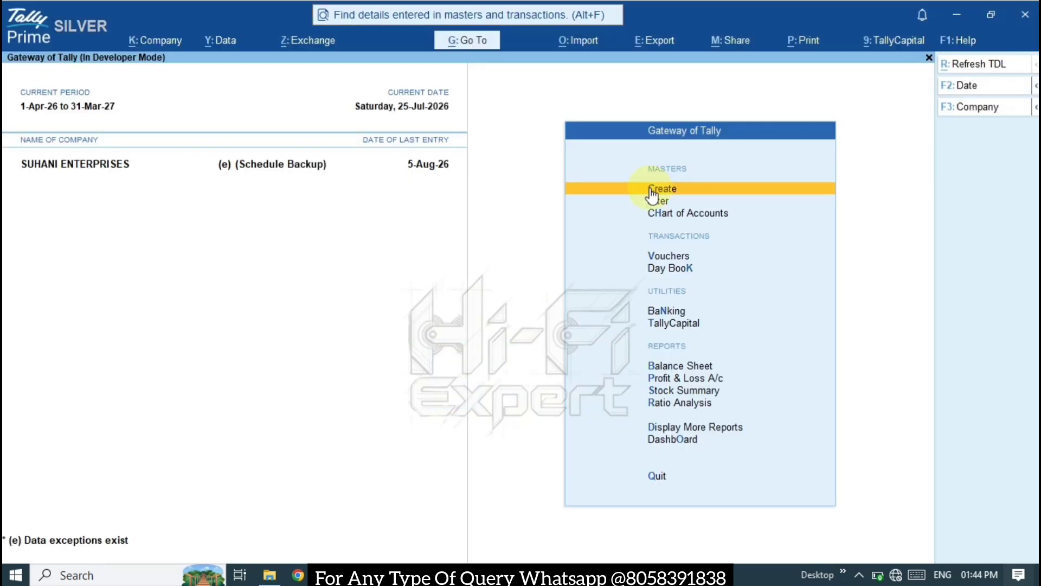
key("alt+Tab")
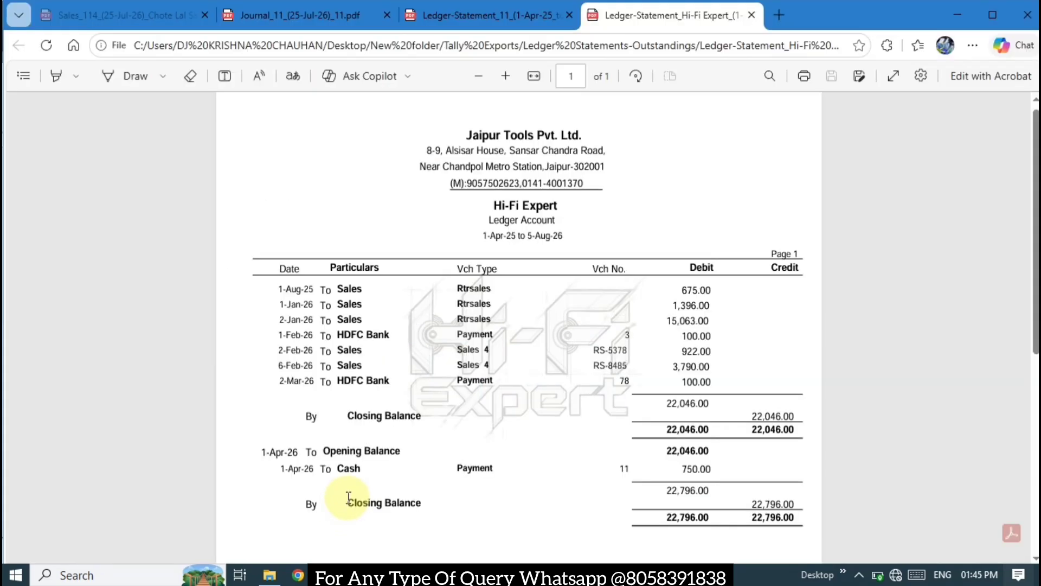
- Close the ledger 11, Journal_11 and Sales_114 PDFs and switch back to TallyPrime
left_click(569, 15)
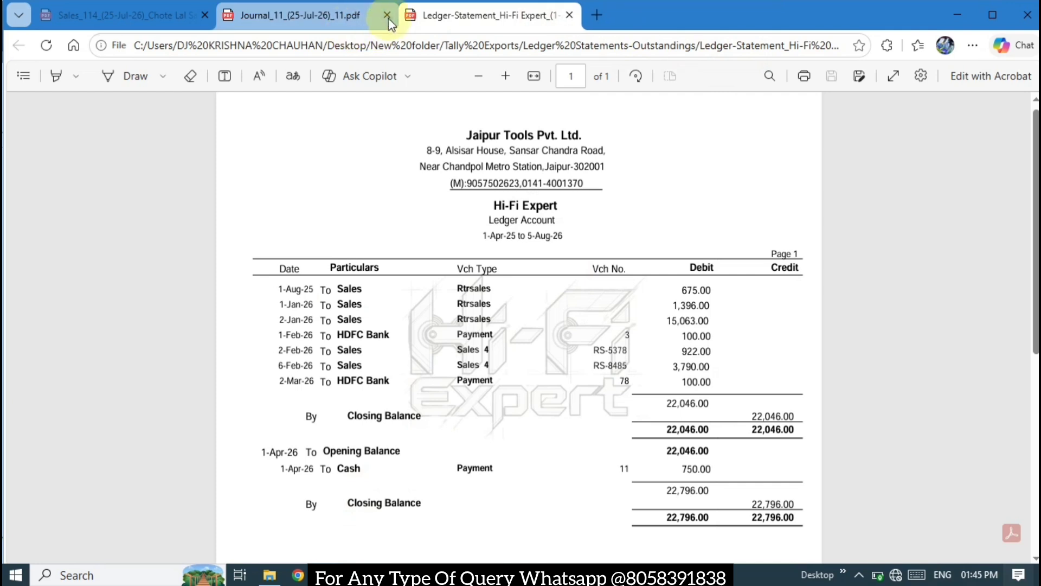
left_click(388, 15)
left_click(205, 16)
key("alt+Tab")
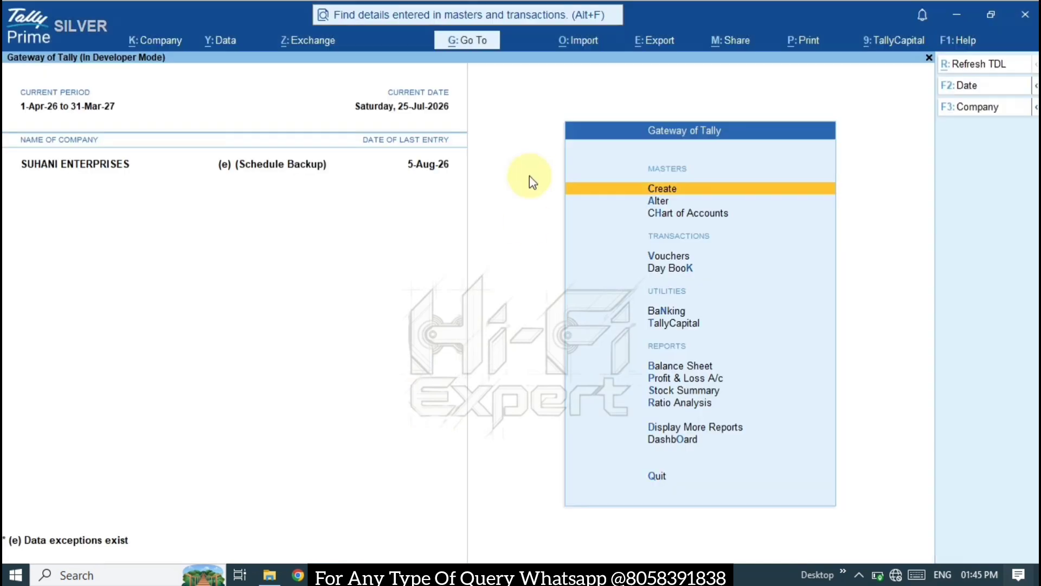
- Open the Day Book from the Gateway of Tally
key("Escape")
key("Escape")
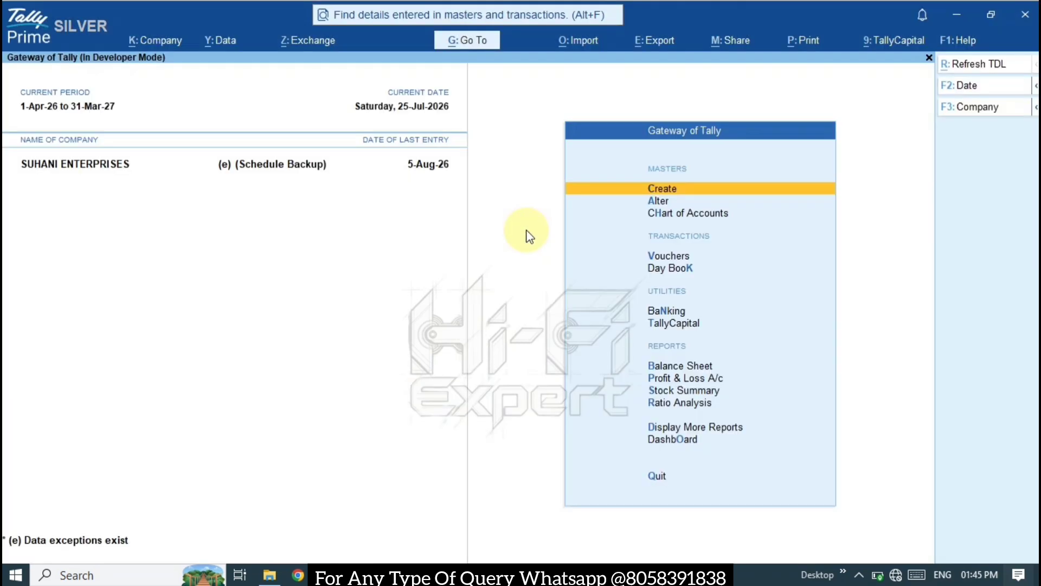
key("Down")
key("Down")
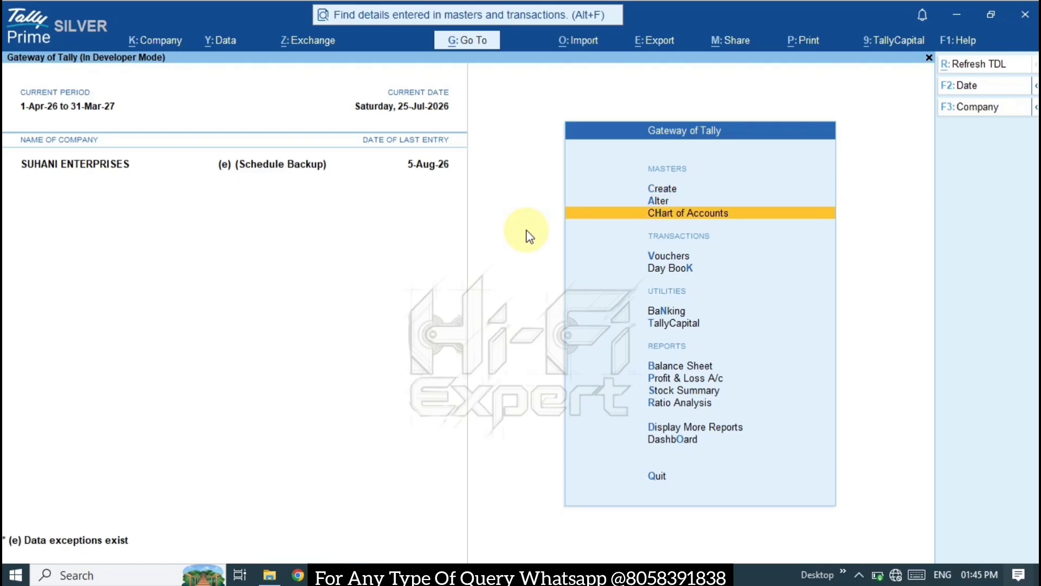
key("Down")
key("Down")
key("Return")
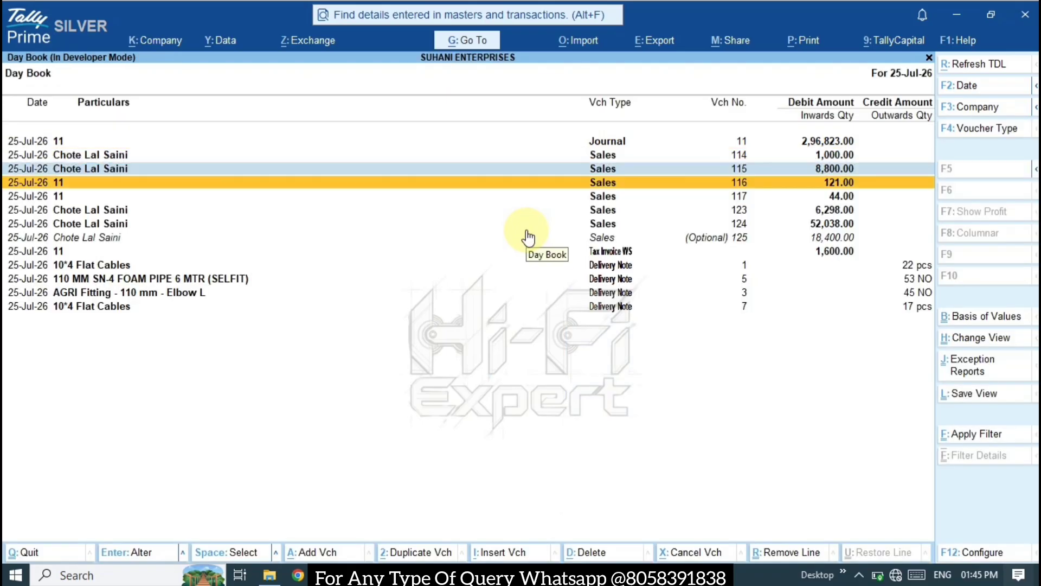
- Select Sales vouchers 115 through 124 in the Day Book and bring up the selected-voucher export format choice
key("shift+Down")
key("shift+Down")
key("shift+Down")
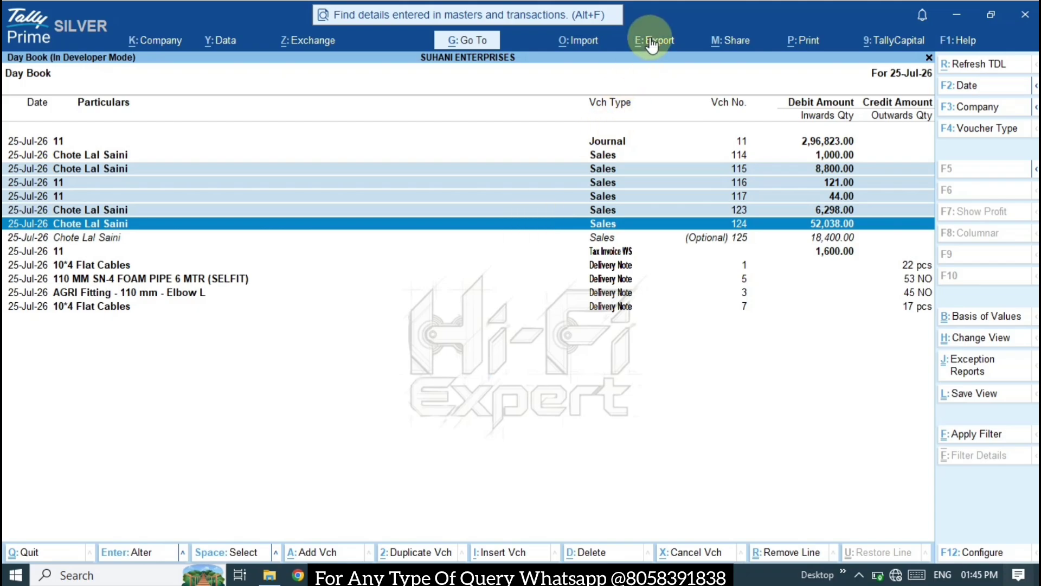
key("alt+e")
left_click(679, 115)
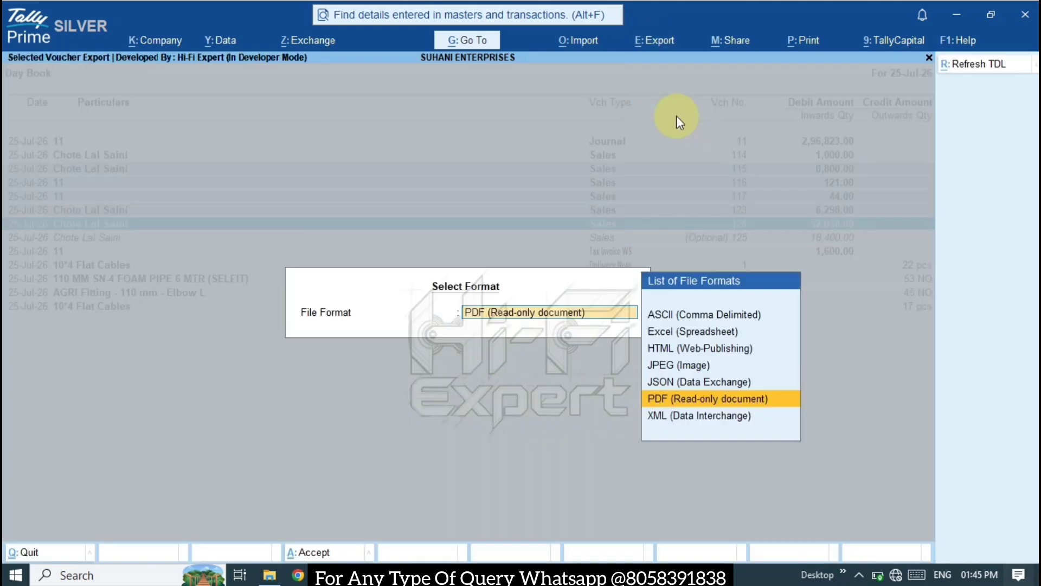
key("Escape")
key("Escape")
key("Escape")
key("Escape")
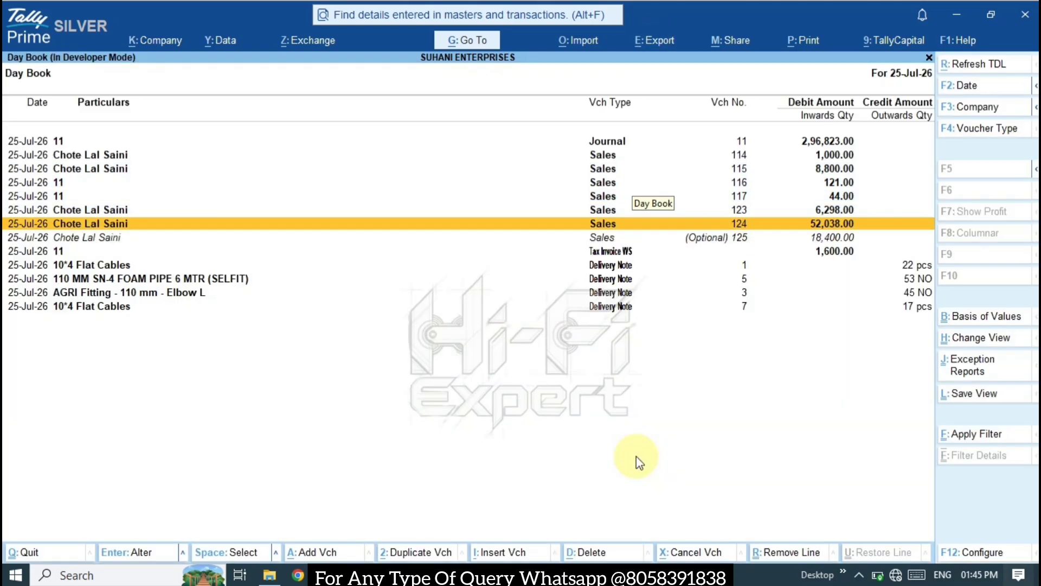
- Open the July voucher list of the Sales Register in Account Books
key("d")
key("a")
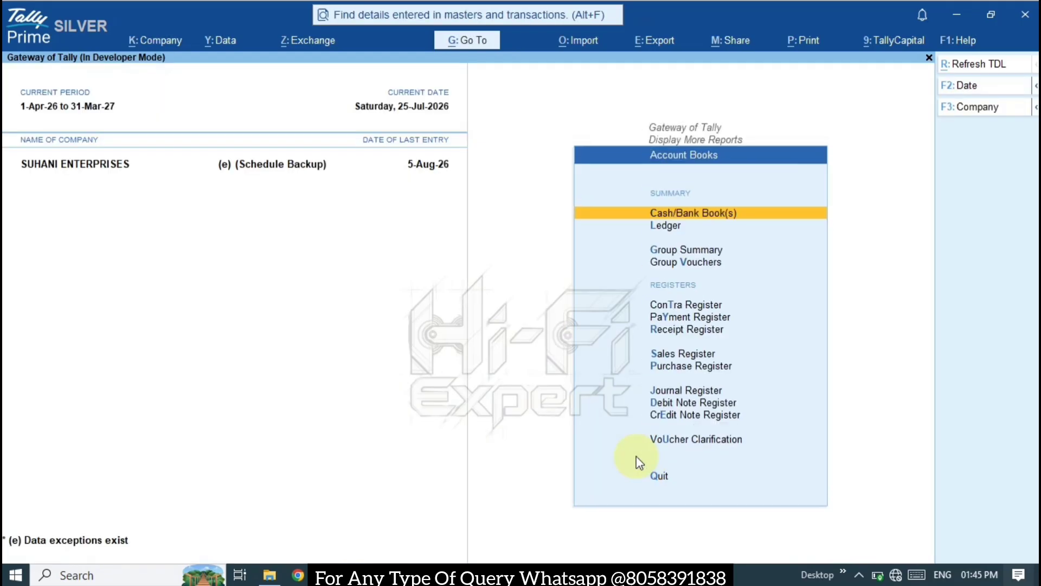
key("s")
key("Up")
key("Return")
- Select the July sales vouchers from 113 through 115 and bring up their export format choice
key("Down")
key("shift+Down")
key("shift+Down")
key("shift+Down")
key("shift+Down")
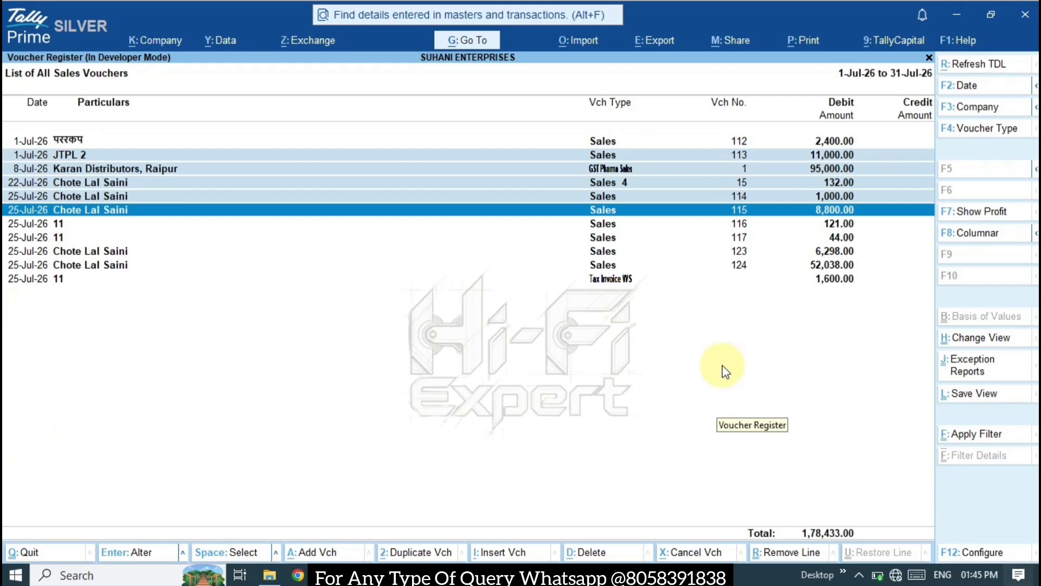
left_click(656, 42)
left_click(671, 116)
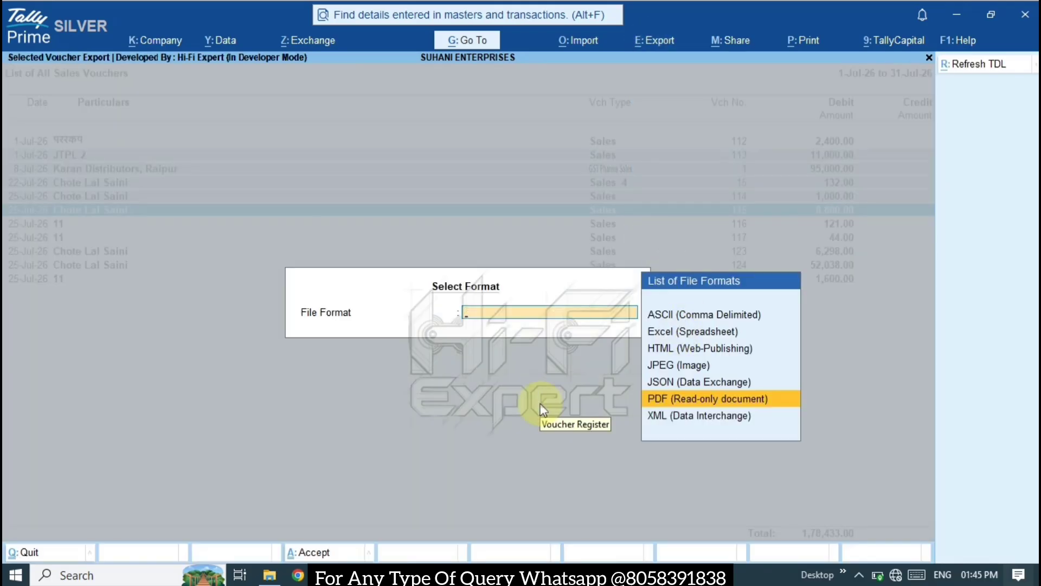
key("Escape")
key("Escape")
key("Escape")
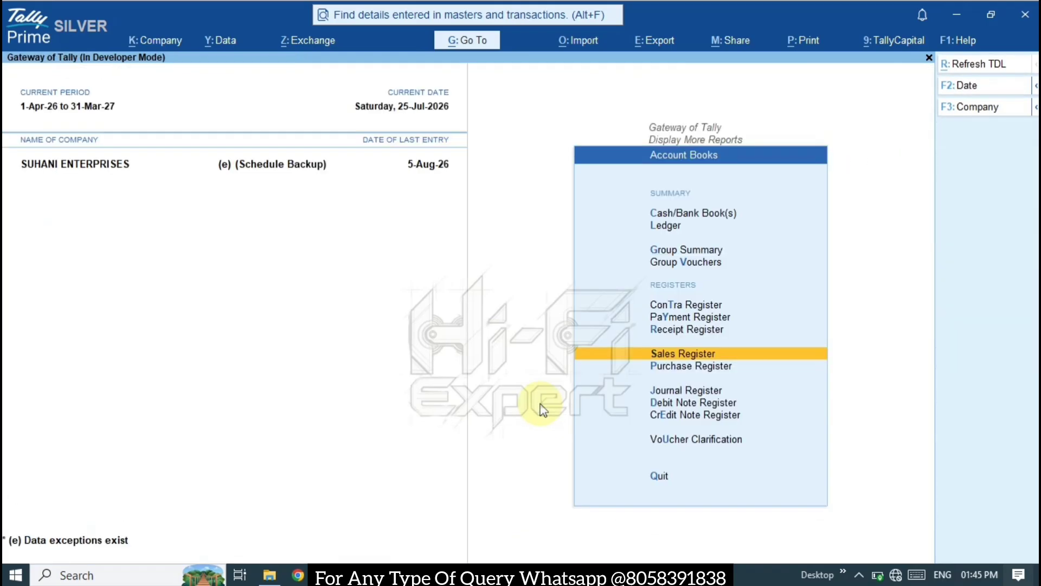
- Open the August voucher list of the Payment Register in Account Books
key("Up")
key("Up")
key("Down")
key("Down")
key("Down")
key("Down")
key("Return")
key("Escape")
key("Up")
key("Up")
key("Up")
key("Up")
key("Return")
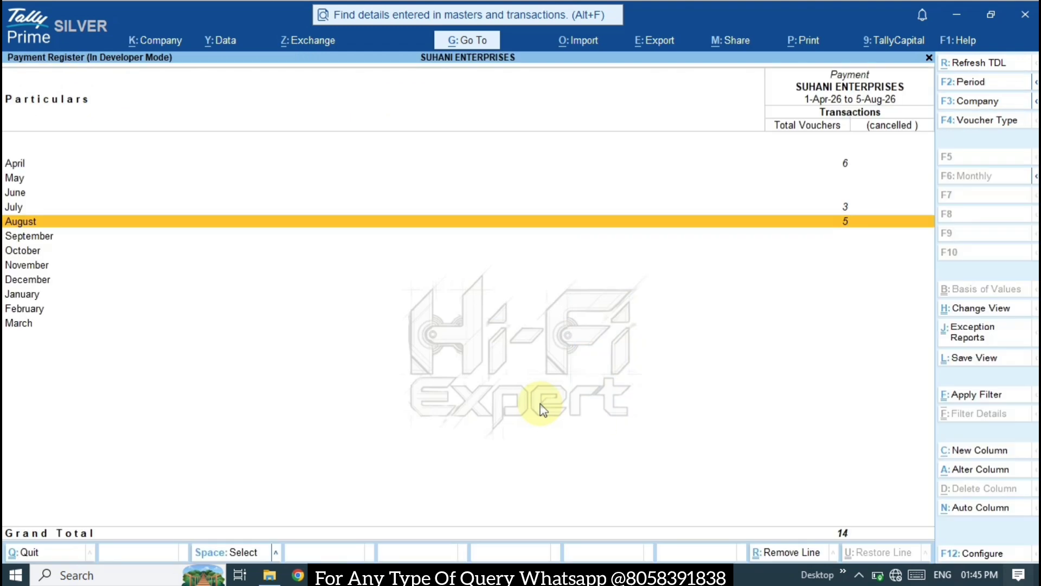
key("Return")
- Select August payment vouchers 18 through 24, show the export options, and return to the Gateway of Tally
key("shift+Down")
key("shift+Down")
key("shift+Down")
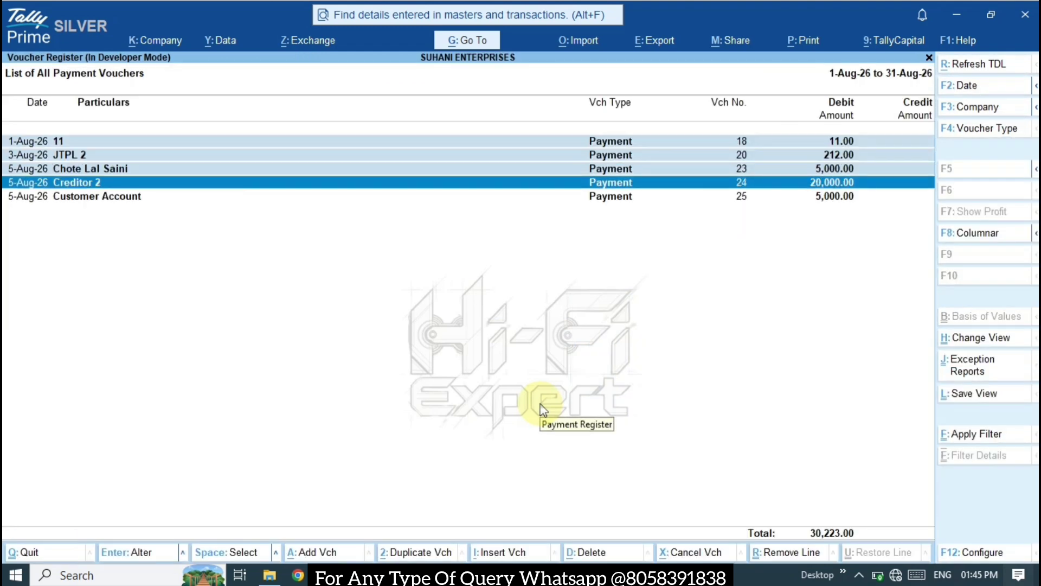
left_click(675, 42)
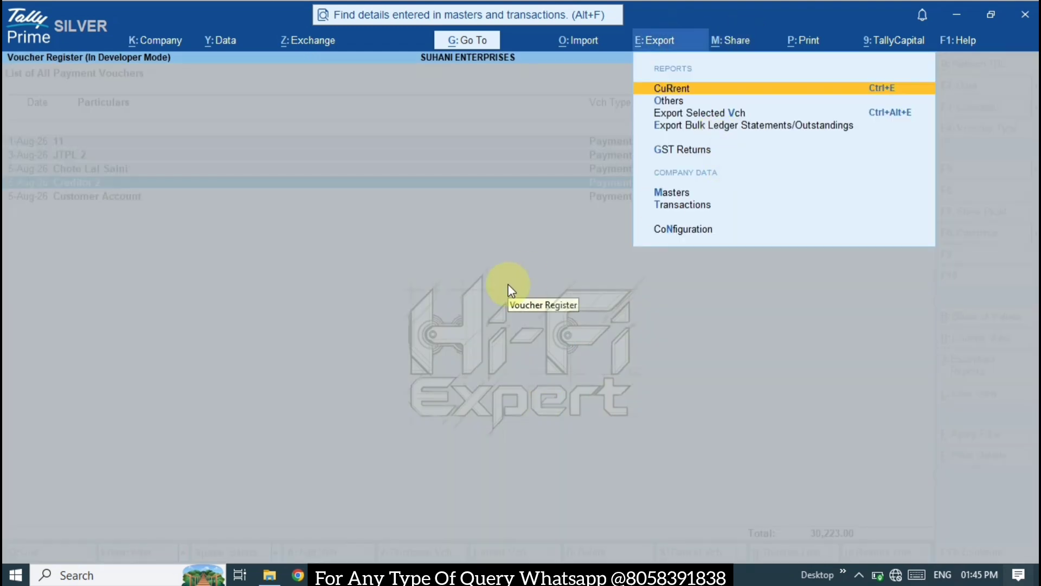
key("Escape")
key("Escape")
key("Escape")
key("Escape")
key("Escape")
key("Escape")
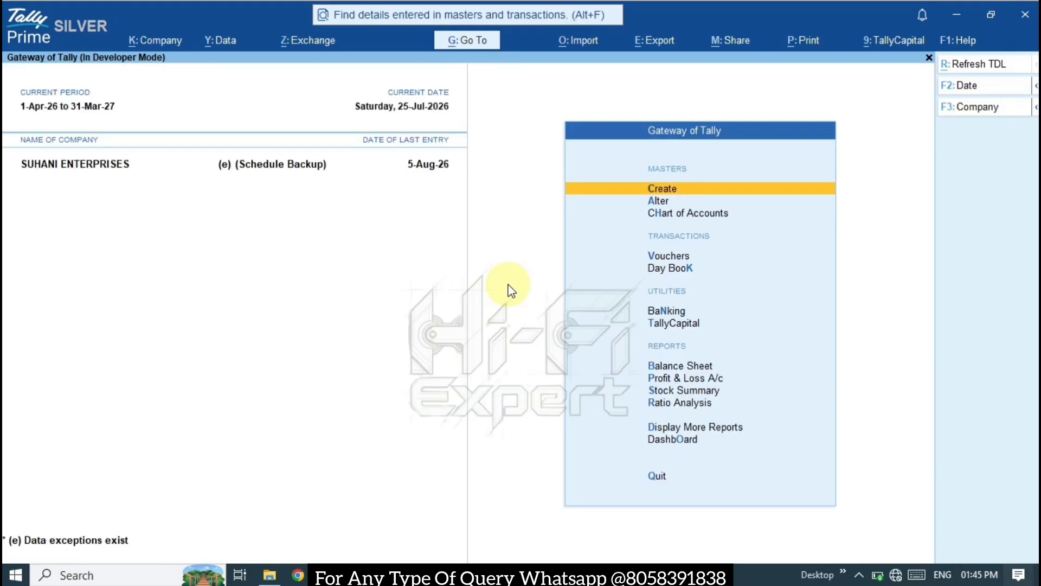
- Go to Account Books under Display More Reports
key("Down")
key("Down")
key("Down")
key("Down")
key("Down")
key("Down")
key("Down")
key("Down")
key("Down")
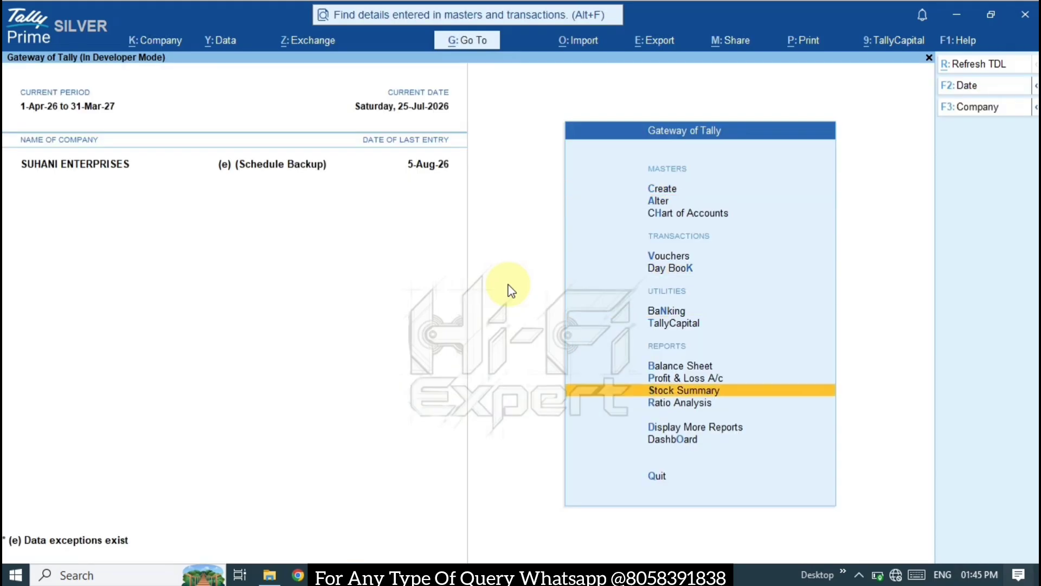
key("Down")
key("Down")
key("Down")
key("Down")
key("Down")
key("Down")
key("Down")
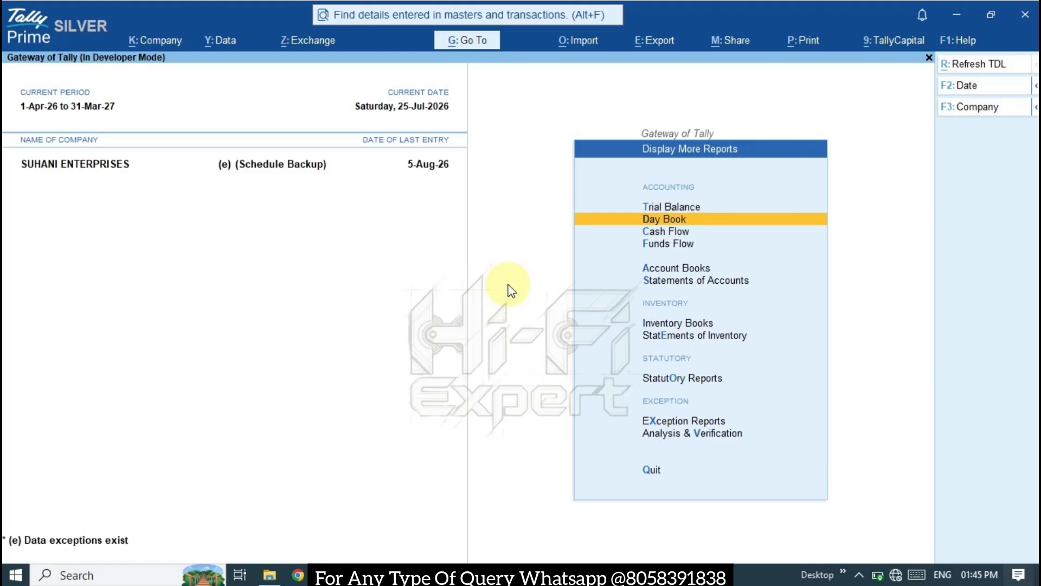
key("Up")
key("Up")
key("Up")
key("Down")
key("Return")
- Open the ledger vouchers of Karan Distributors, Raipur
key("Down")
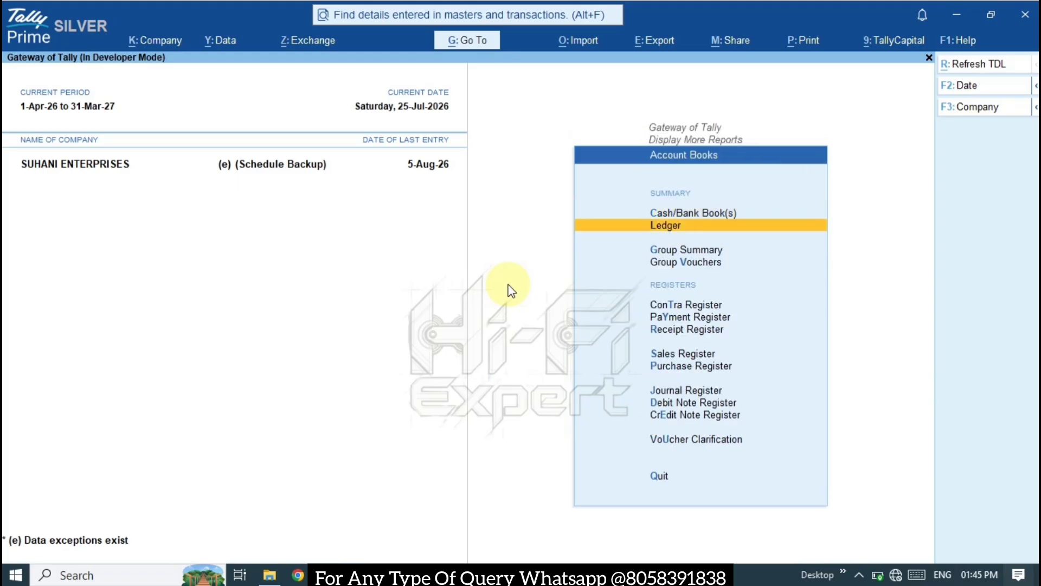
key("Return")
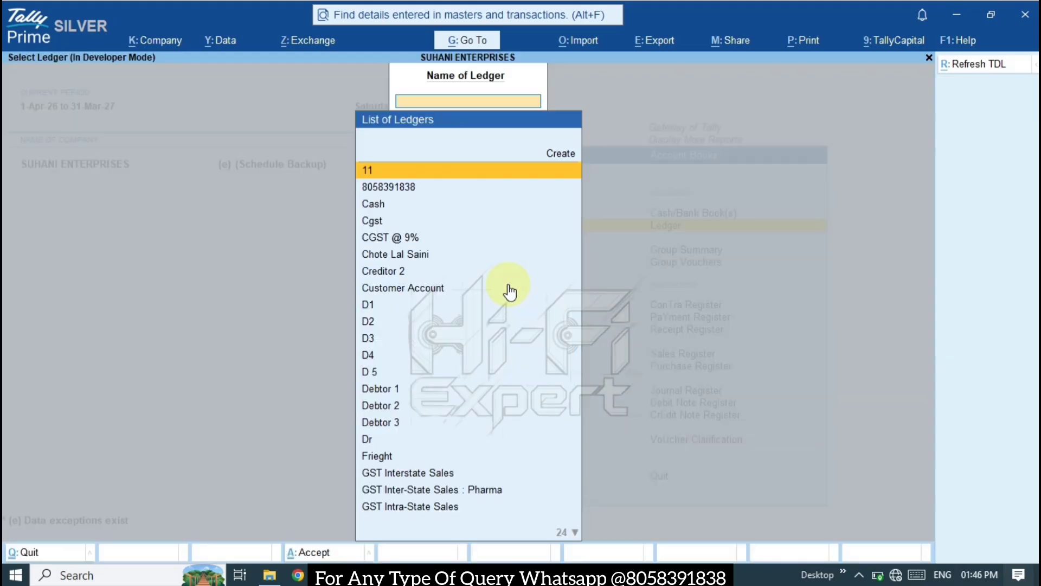
type("Kar")
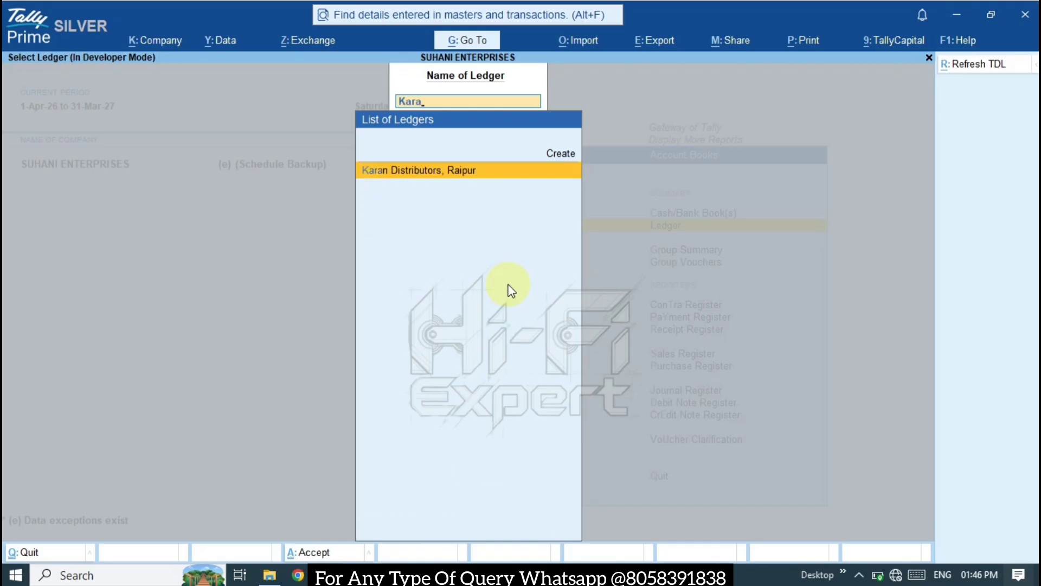
type("a")
key("Return")
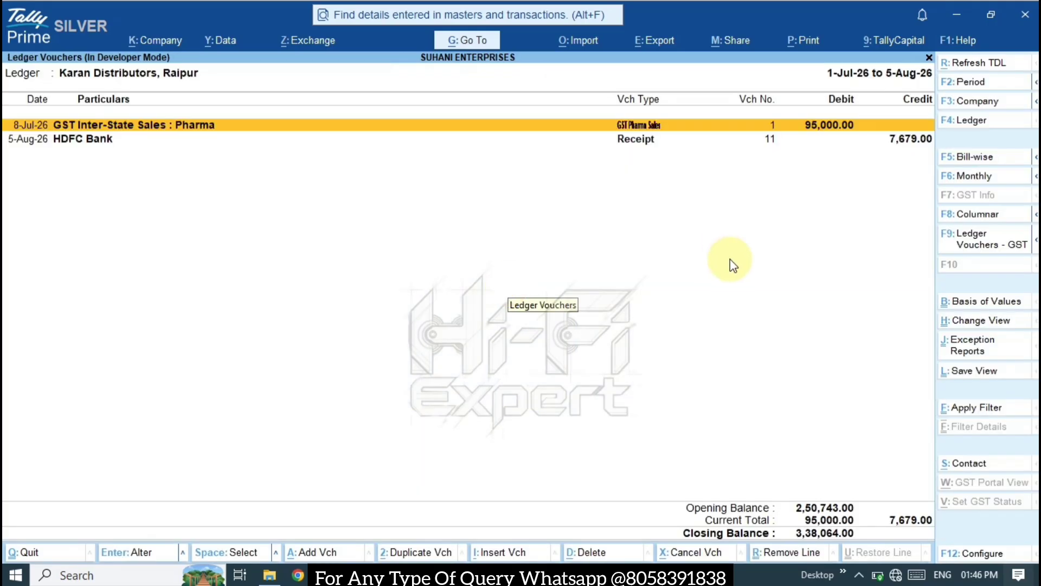
- Select both the GST Pharma Sales and Receipt vouchers in the ledger and export them as PDF
key("Down")
left_click(655, 41)
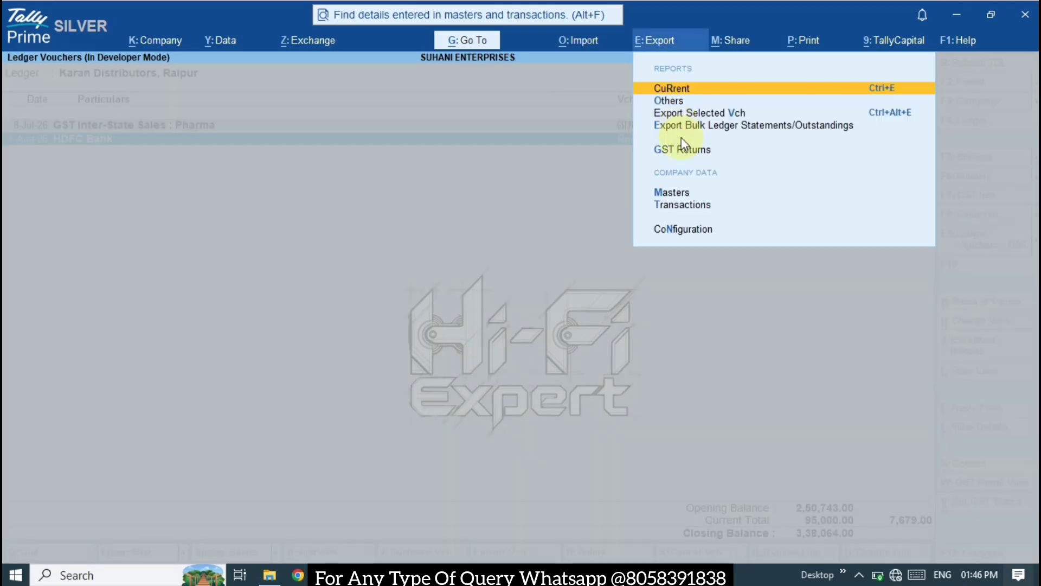
left_click(698, 113)
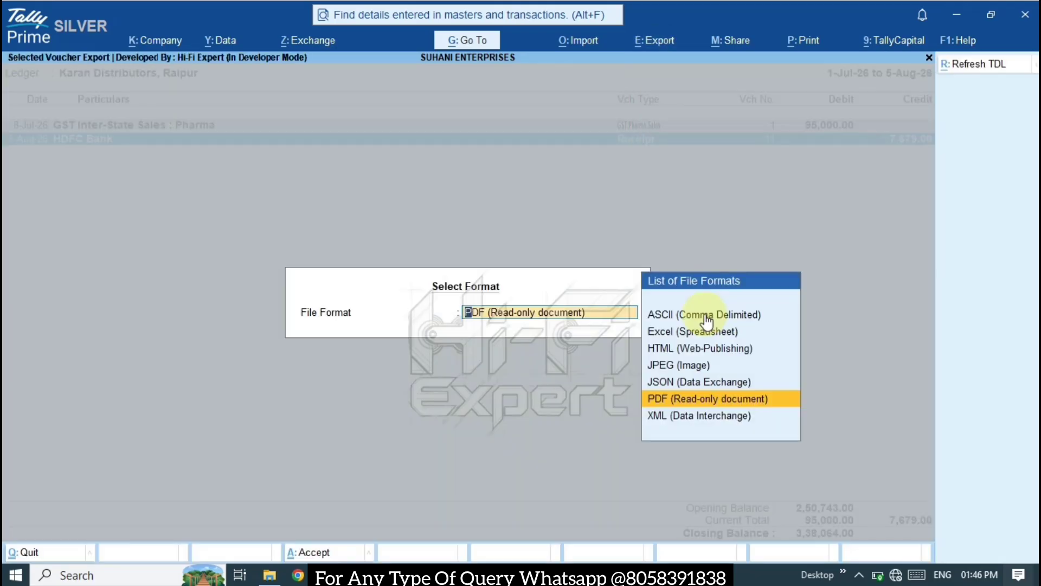
key("Return")
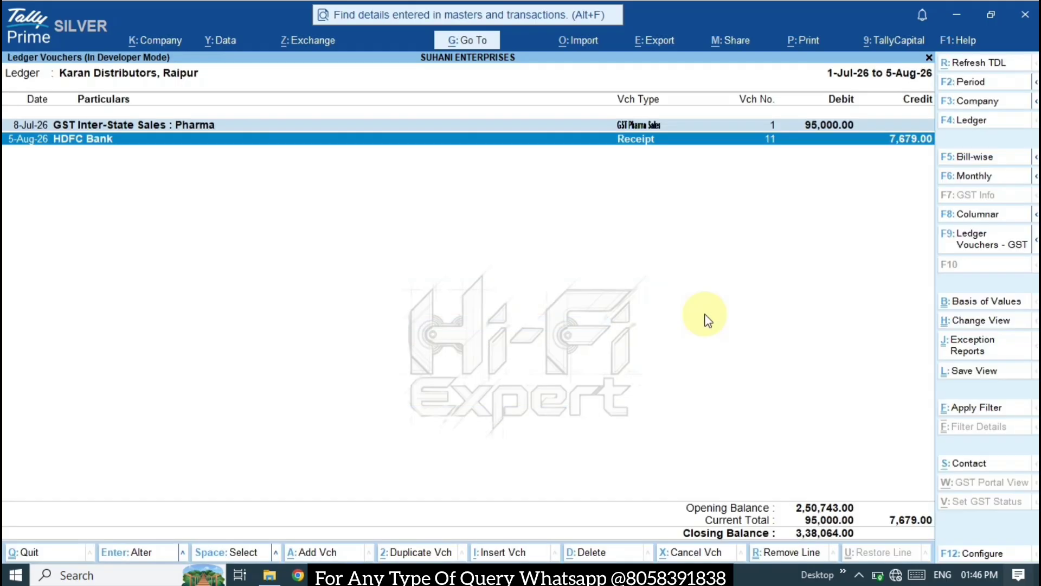
- Switch to File Explorer and check the GST Pharma Sales folder inside Tally Exports
key("alt+Tab")
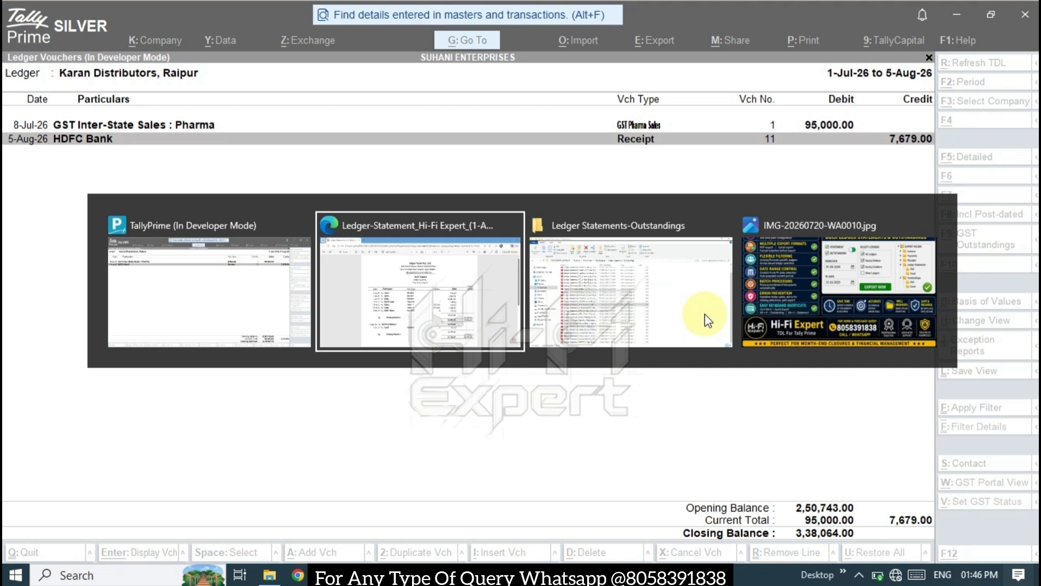
left_click(708, 320)
key("alt+Up")
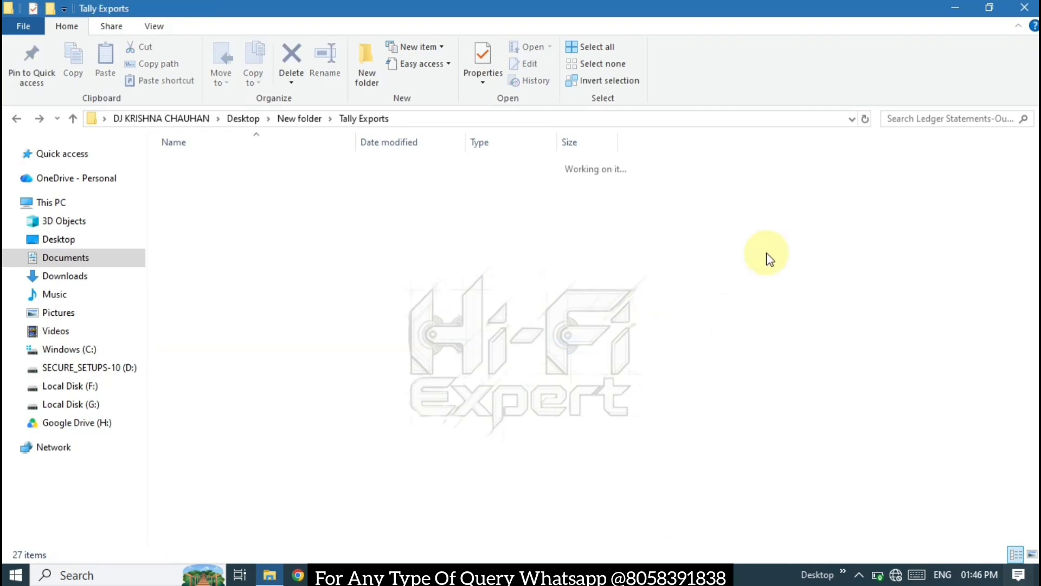
key("Up")
key("Up")
key("Return")
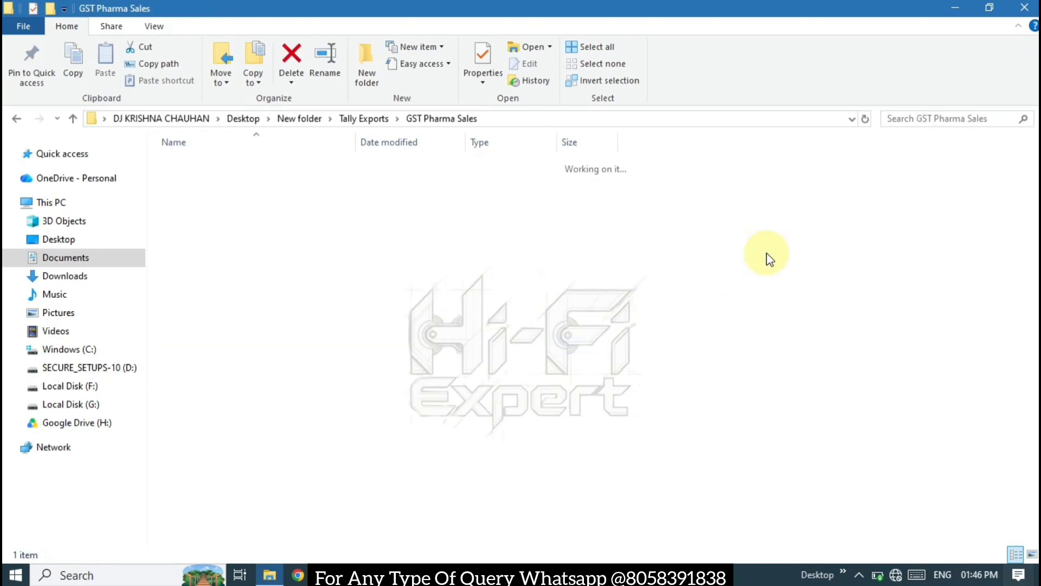
key("Down")
key("alt+Up")
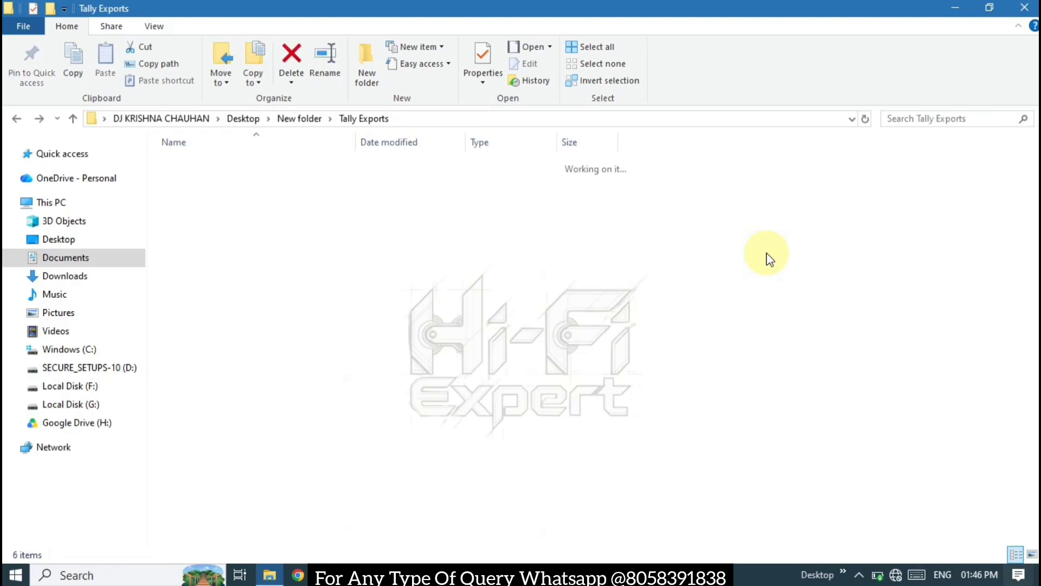
- Check the Receipt folder inside Tally Exports and return to the parent folder
key("Down")
key("Down")
key("Return")
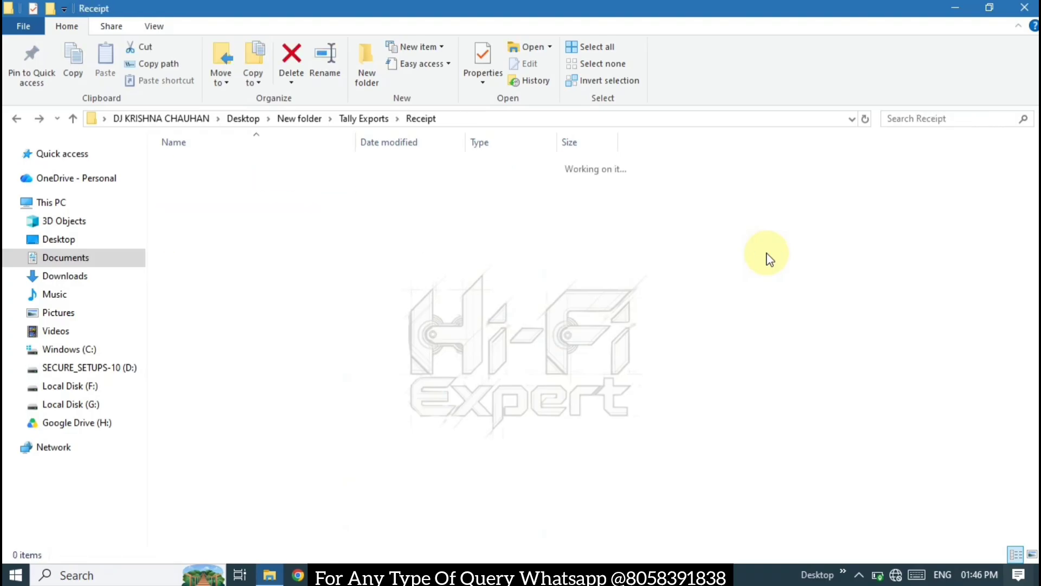
key("alt+Up")
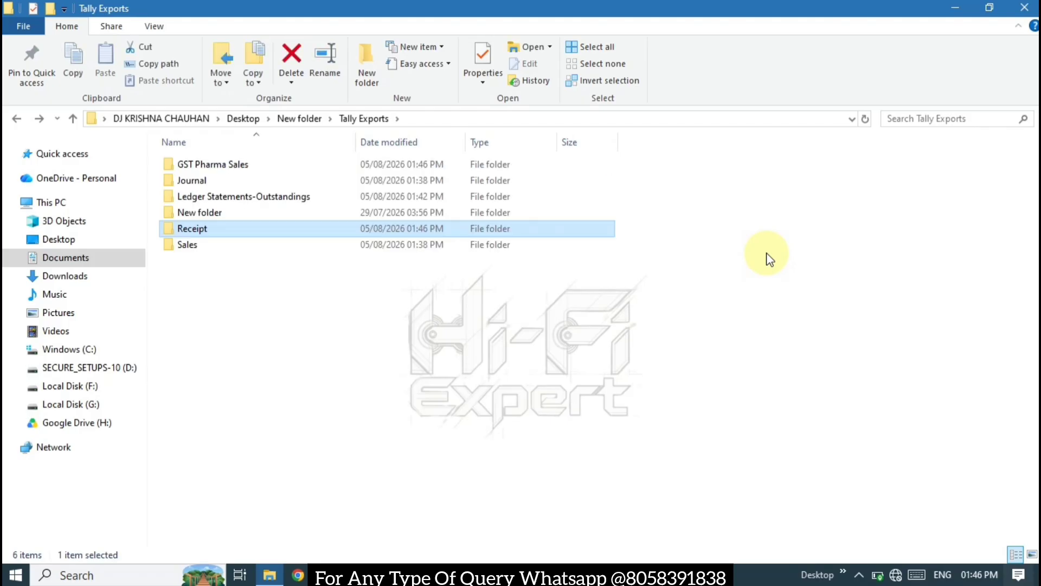
- Switch to TallyPrime and start the bulk ledger statements/outstandings export as PDF for the period 1-4-2025 to 31-3-2027
key("alt+Tab")
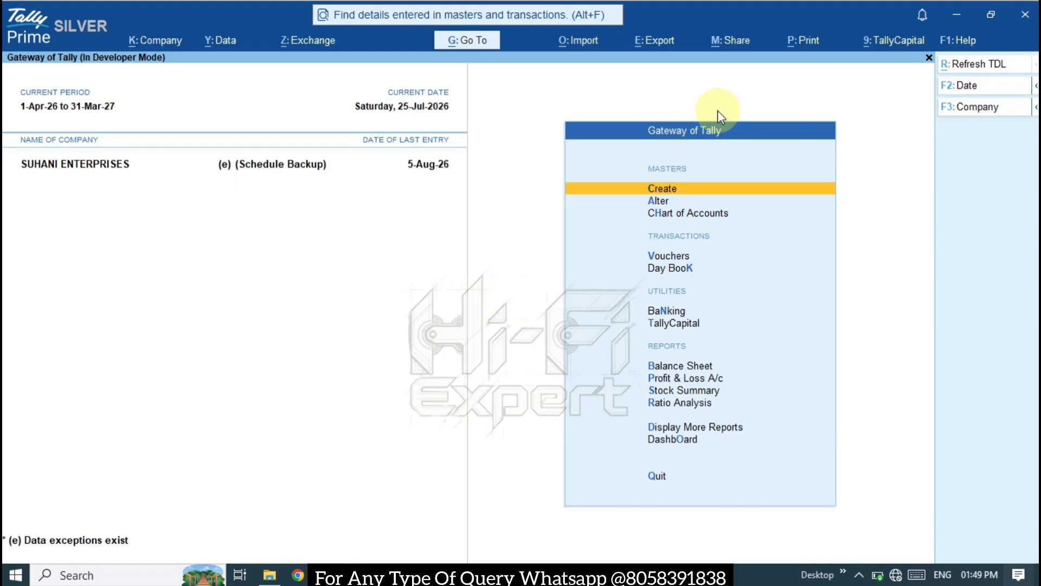
left_click(667, 44)
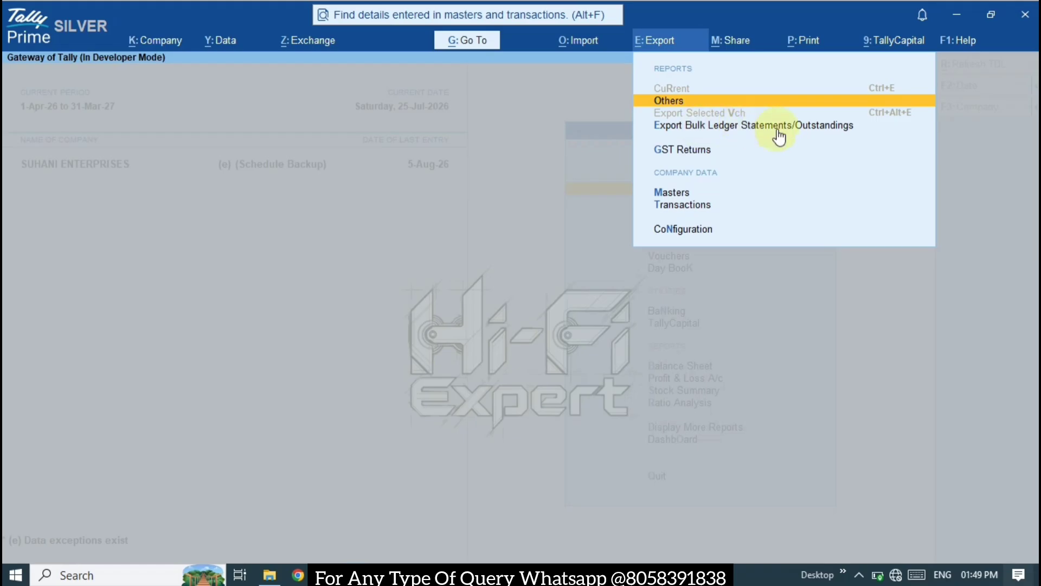
key("alt+F2")
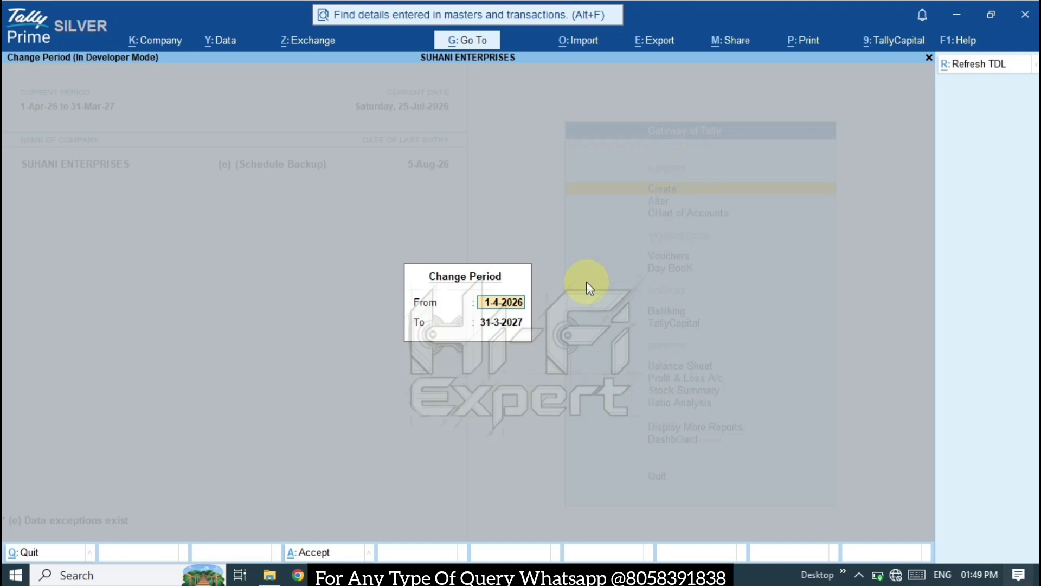
type("1-4-25")
key("Return")
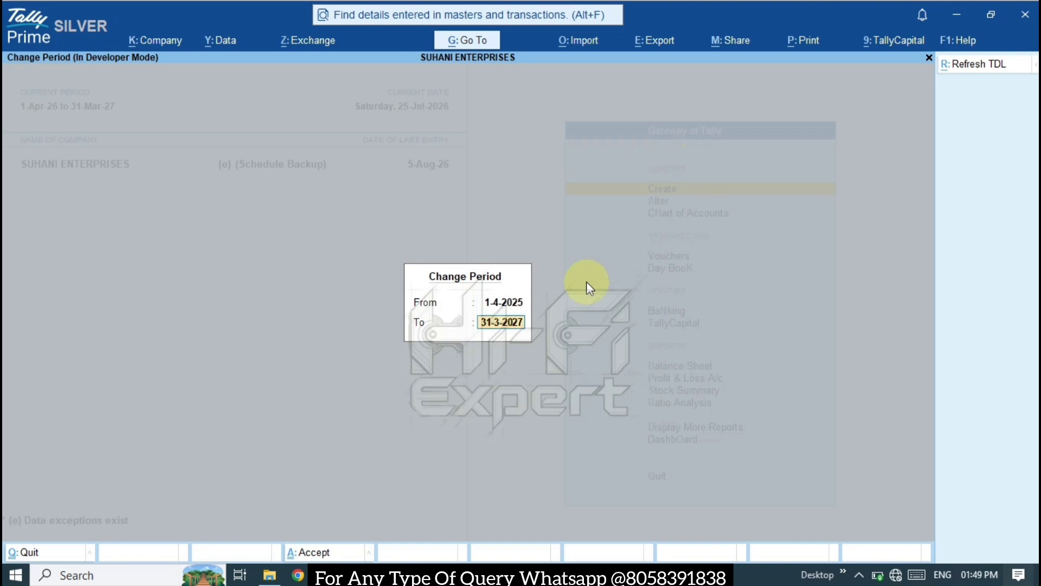
key("Return")
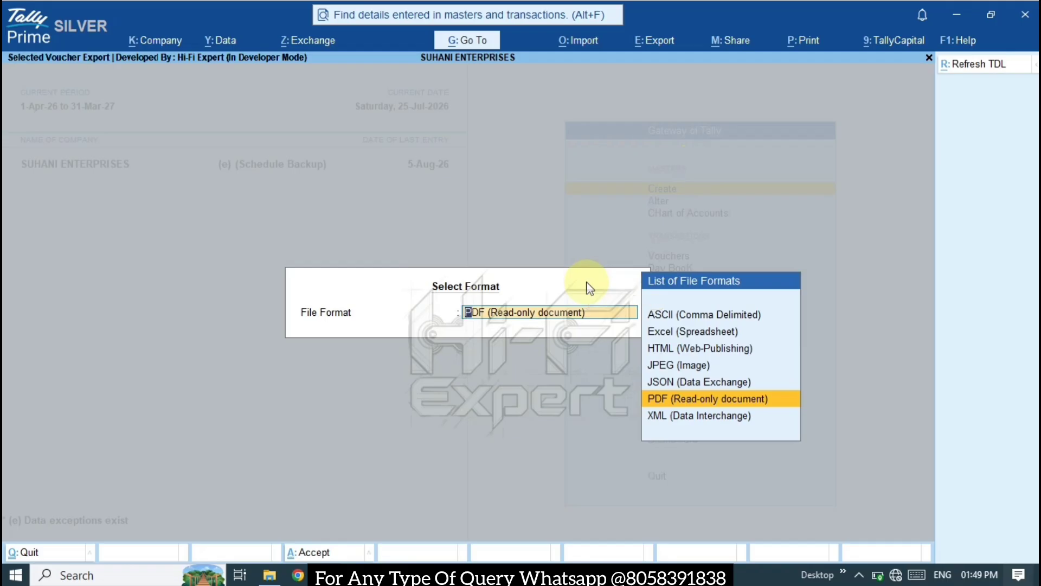
key("Return")
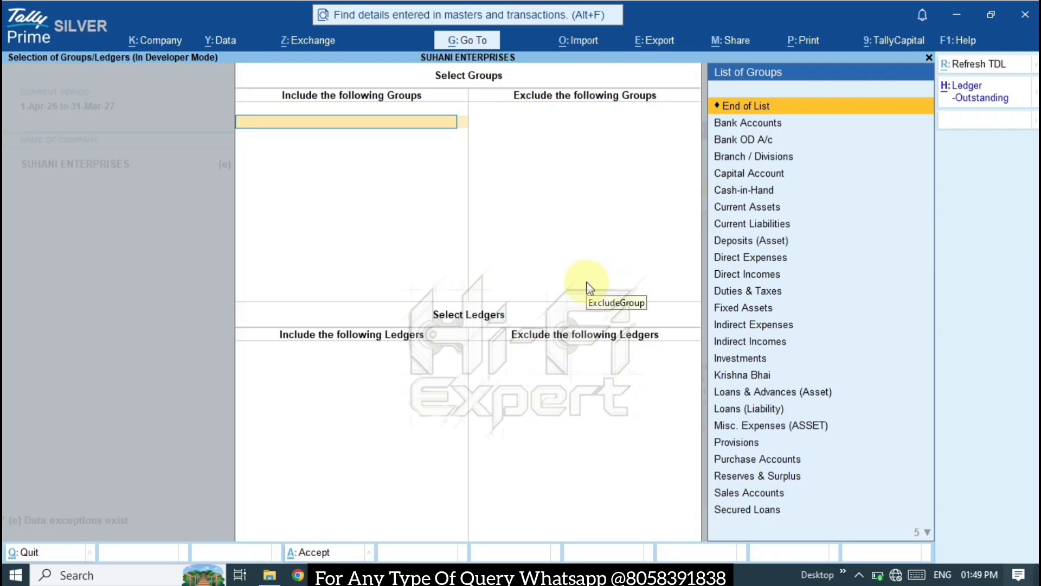
- Include the Sundry Debtors group in the bulk ledger export
key("Down")
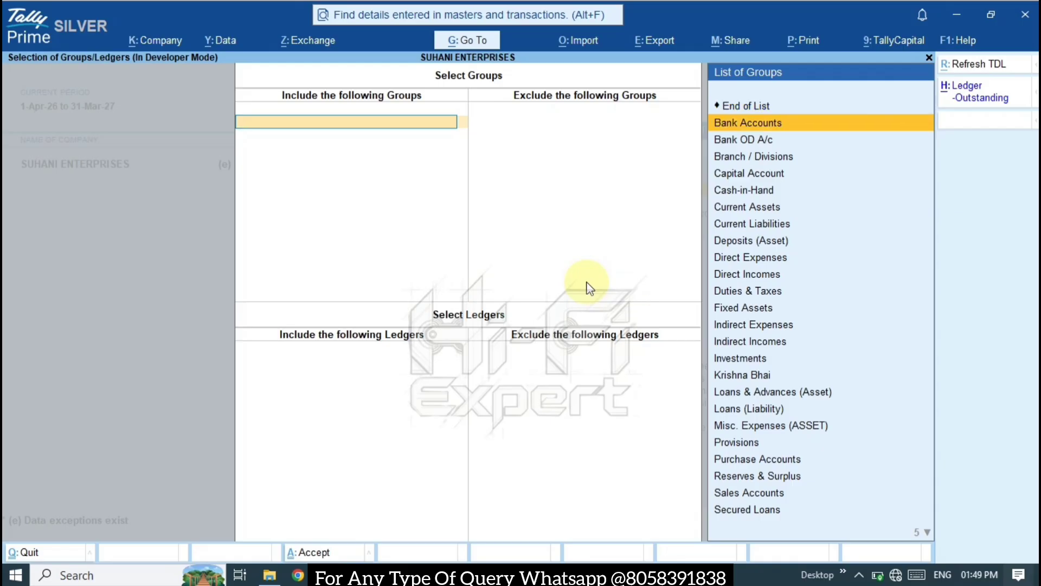
type("Debtors")
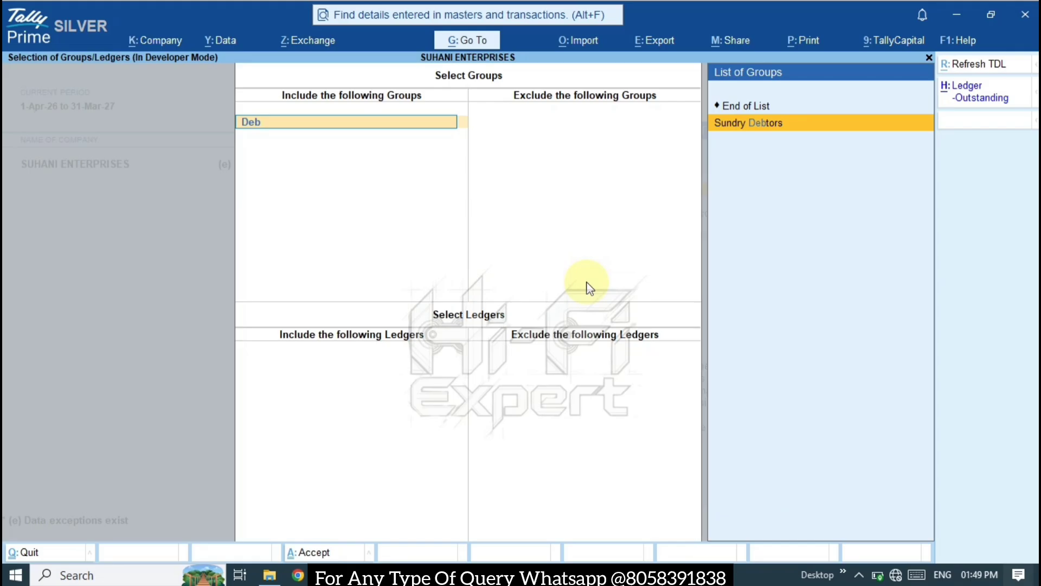
key("Return")
key("BackSpace")
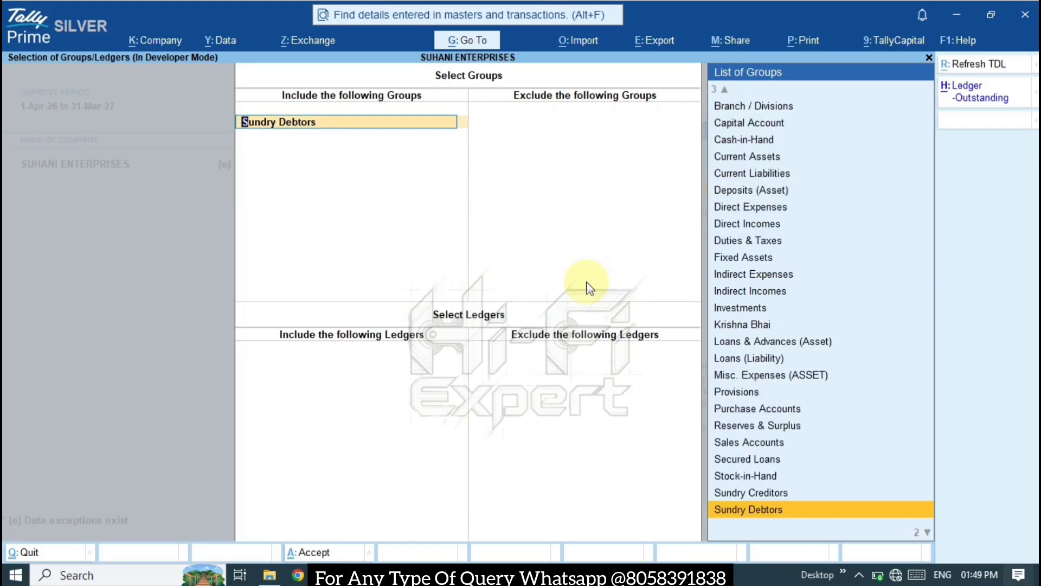
- Remove the Sundry Debtors group from the export selection and finish both group lists without any groups
key("space")
key("Down")
key("Down")
key("Up")
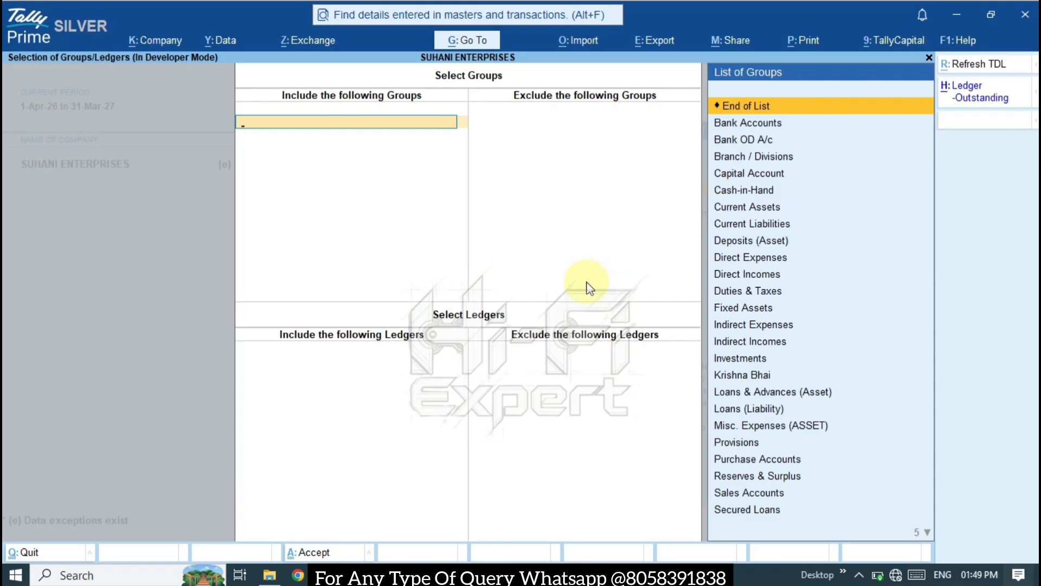
key("Return")
key("Return")
- Include the ledger of the individual listed just above Creditor 2, plus Creditor 2 and Customer Account, in the bulk export
key("Down")
key("Down")
key("Down")
key("Down")
key("Down")
key("Down")
key("Down")
key("Down")
key("Down")
key("Down")
key("Down")
key("Down")
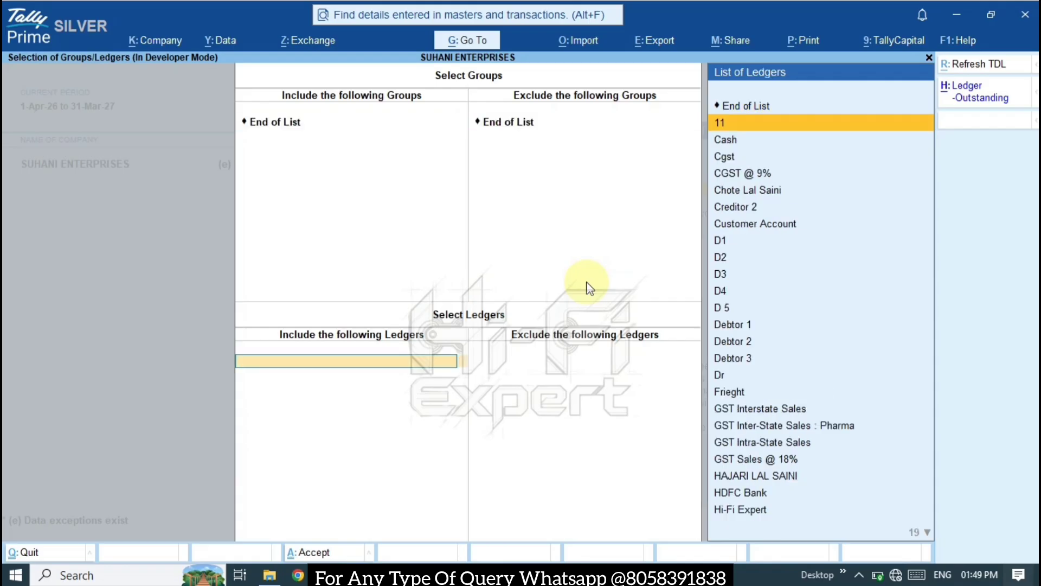
key("Down")
key("Up")
key("Up")
key("Up")
key("Up")
key("Up")
key("Up")
key("Up")
key("Up")
key("Return")
key("Down")
key("Down")
key("Down")
key("Down")
key("Down")
key("Return")
key("Down")
key("Down")
key("Down")
key("Down")
key("Down")
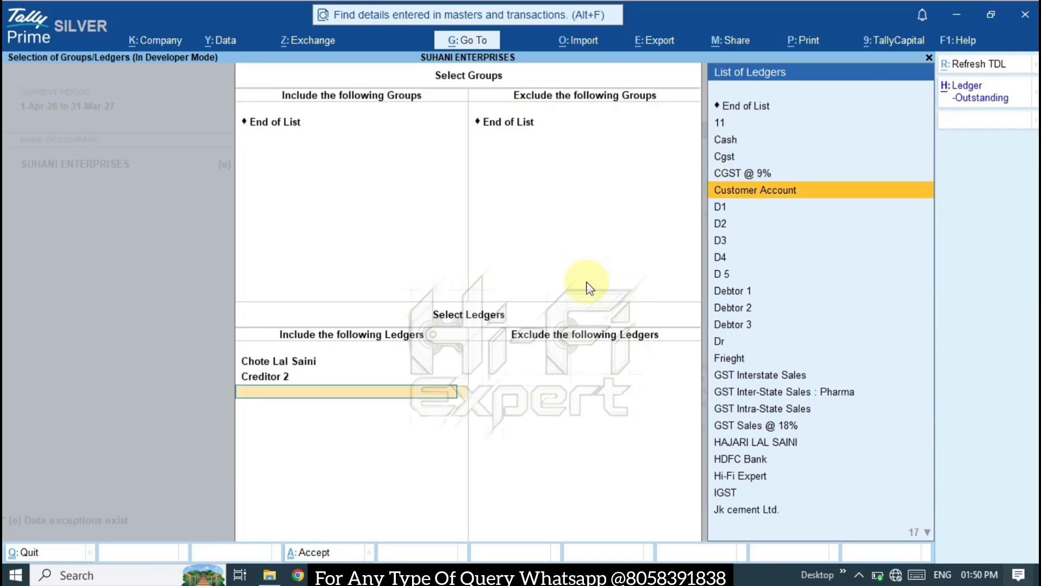
key("Return")
- Also include the individual's ledger listed below GST Sales @ 18% and Karan Distributors, Raipur, keeping the selection open for editing
key("Down")
key("Down")
key("Down")
key("Down")
key("Down")
key("Down")
key("Down")
key("Down")
key("Down")
key("Down")
key("Down")
key("Down")
key("Down")
key("Down")
key("Down")
key("Down")
key("Down")
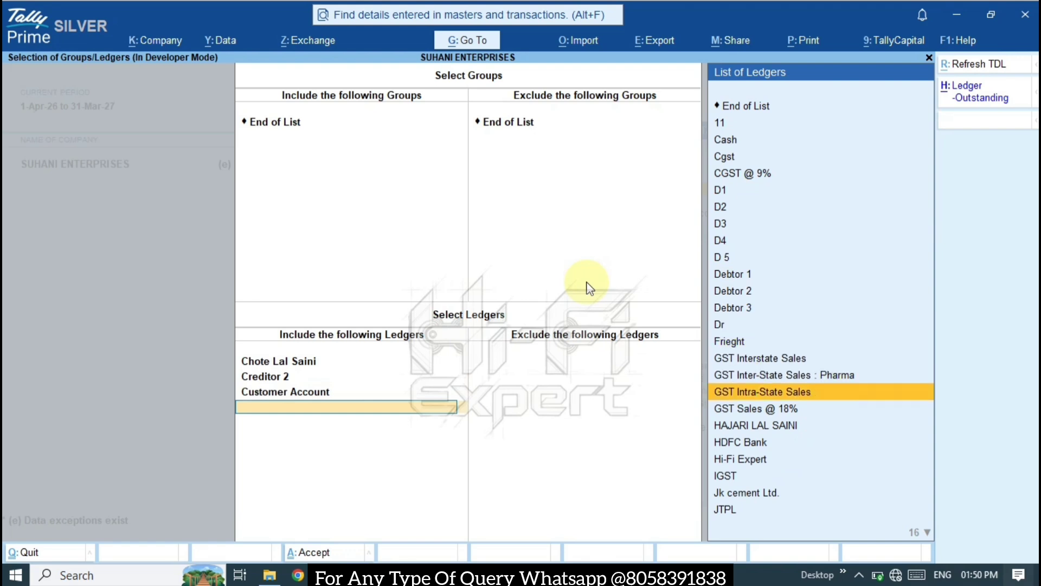
key("Down")
key("Down")
key("Return")
type("Kar")
key("Return")
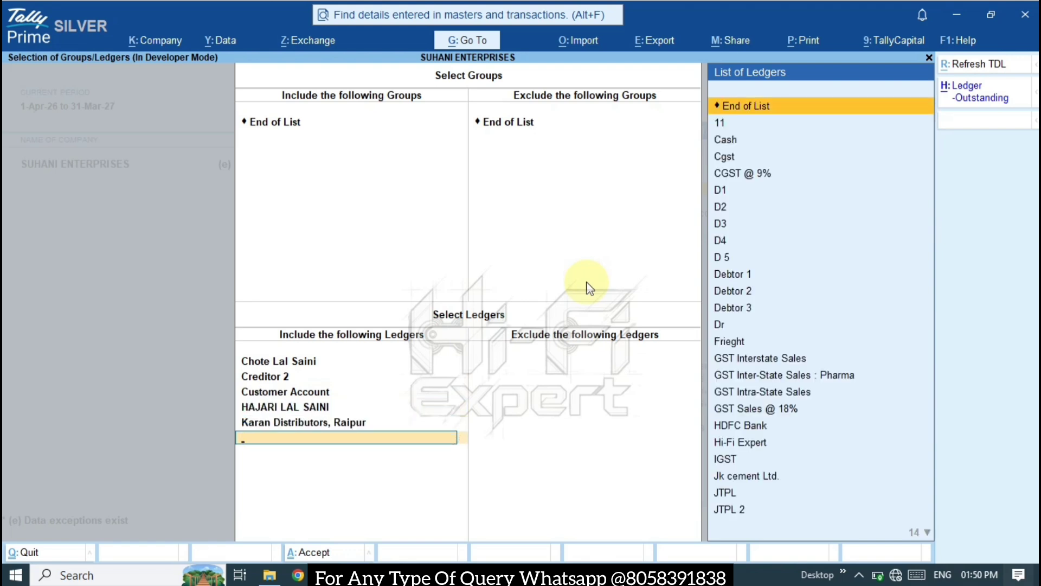
key("Return")
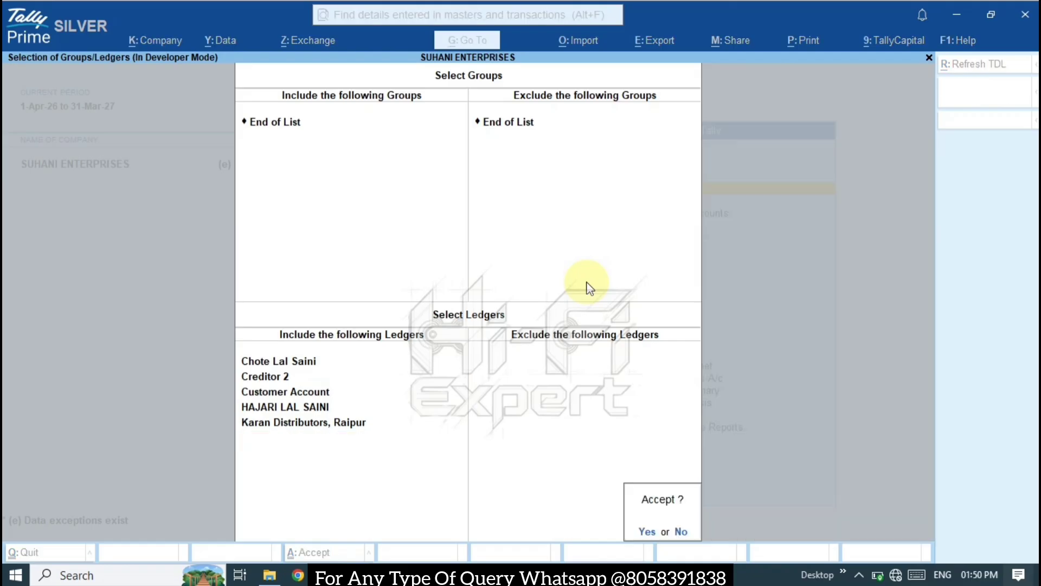
key("Escape")
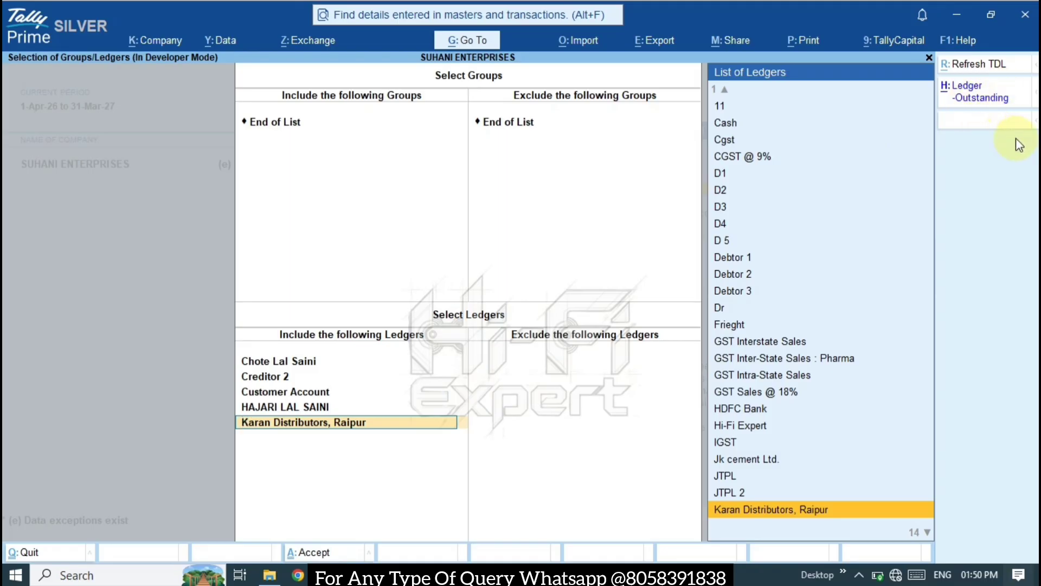
key("ctrl+2")
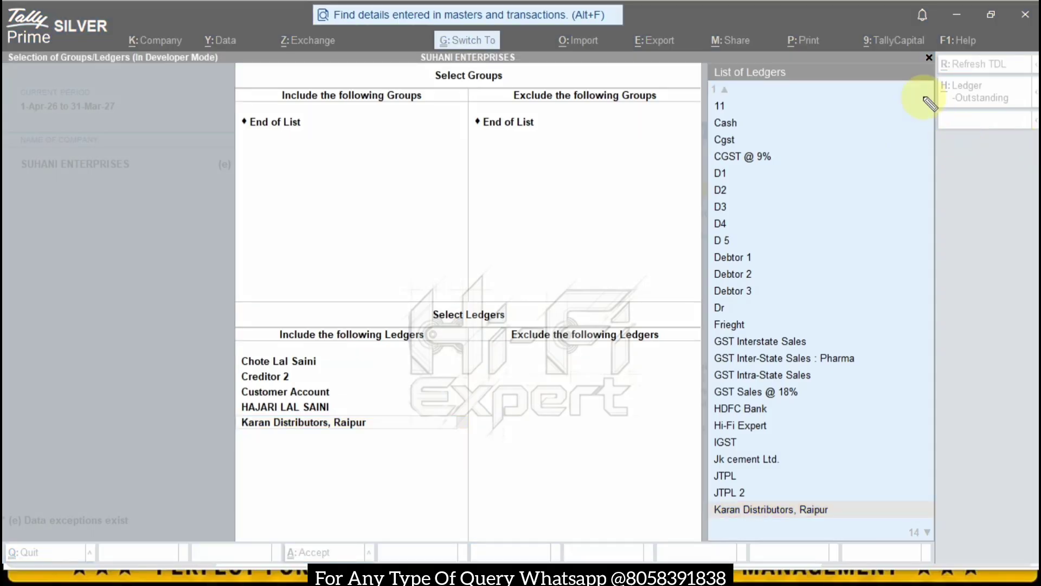
mouse_move(849, 101)
left_mouse_down()
mouse_move(926, 102)
mouse_move(931, 115)
left_mouse_up()
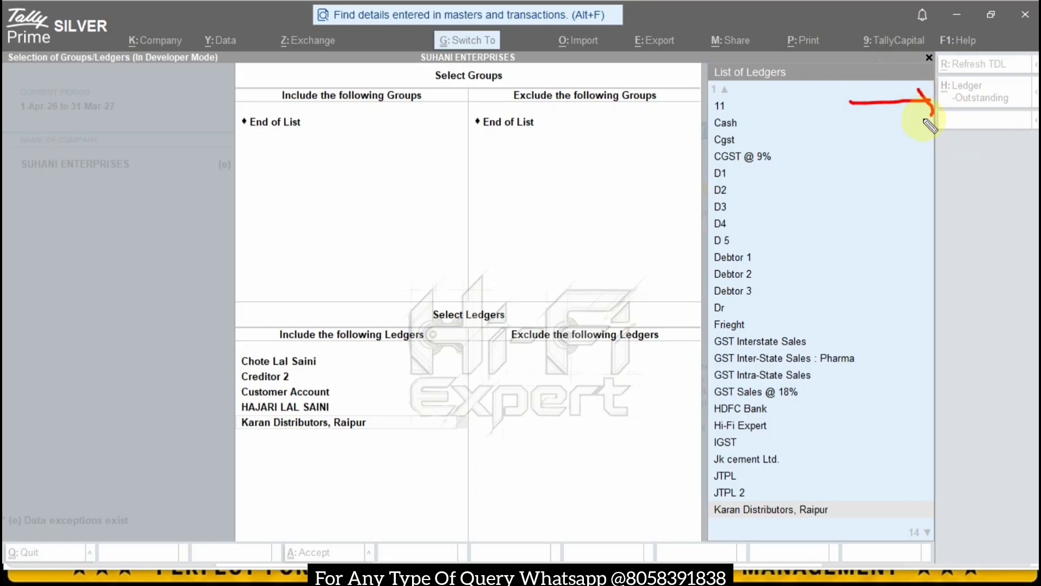
key("Escape")
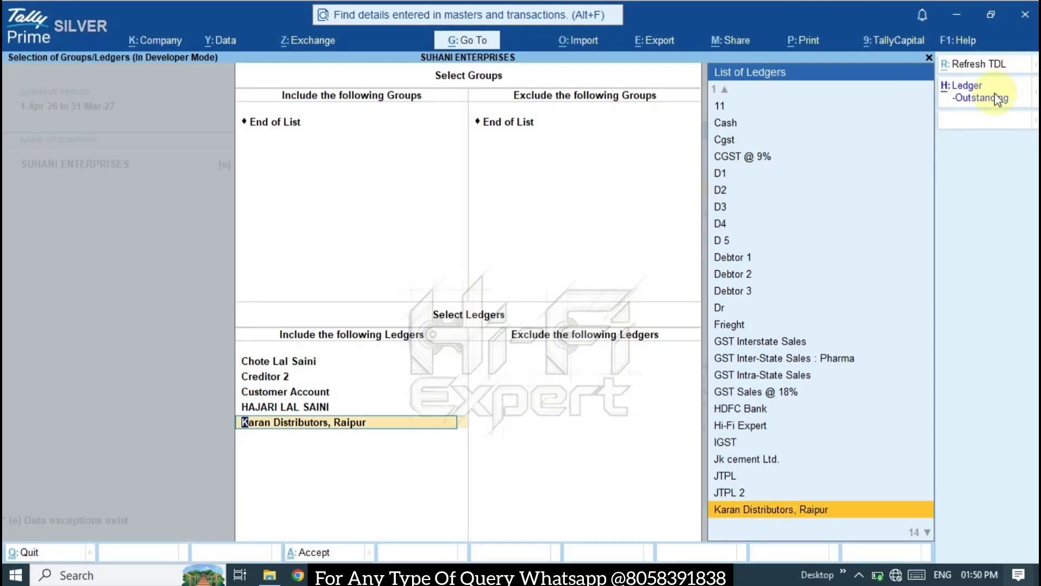
- Change the report type to Ledger-Outstanding and export the selected ledgers
left_click(992, 103)
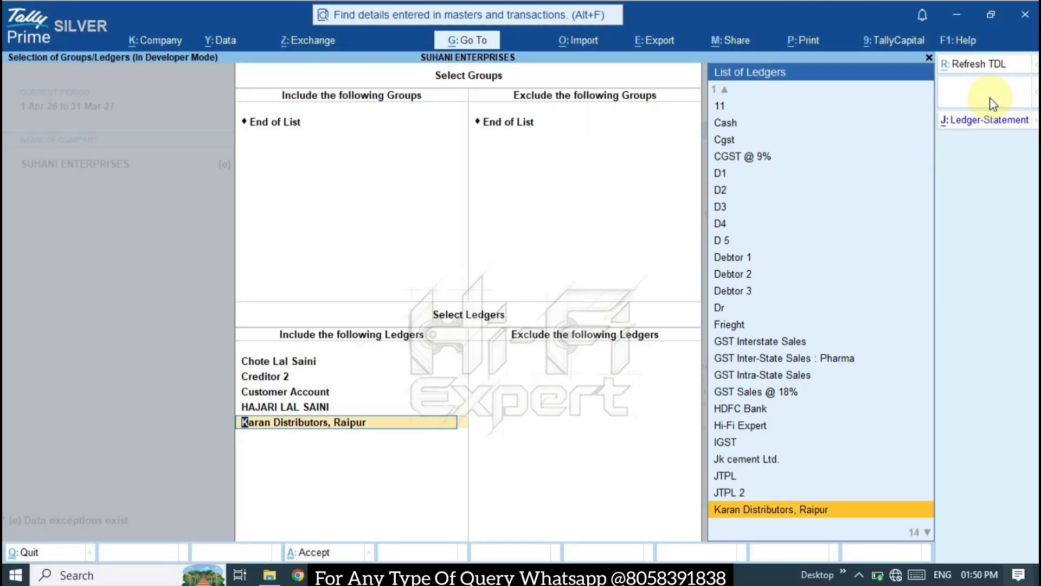
left_click(986, 129)
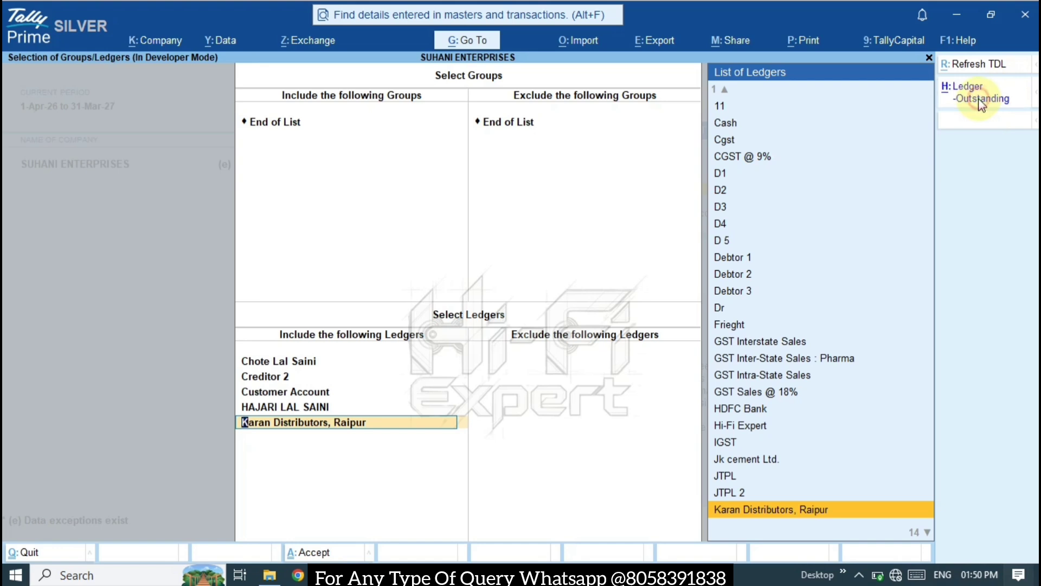
left_click(980, 104)
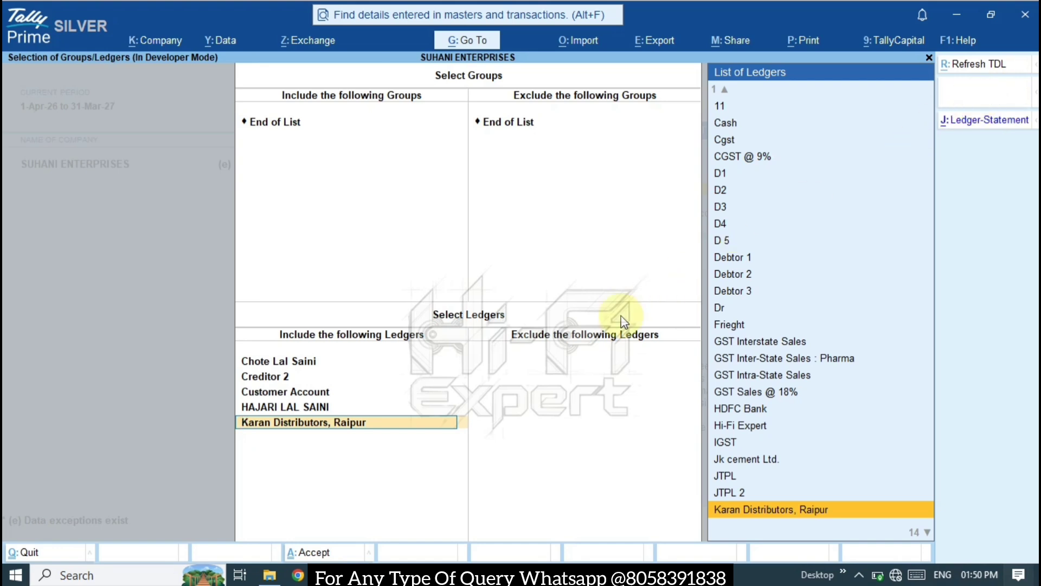
key("Return")
key("Return")
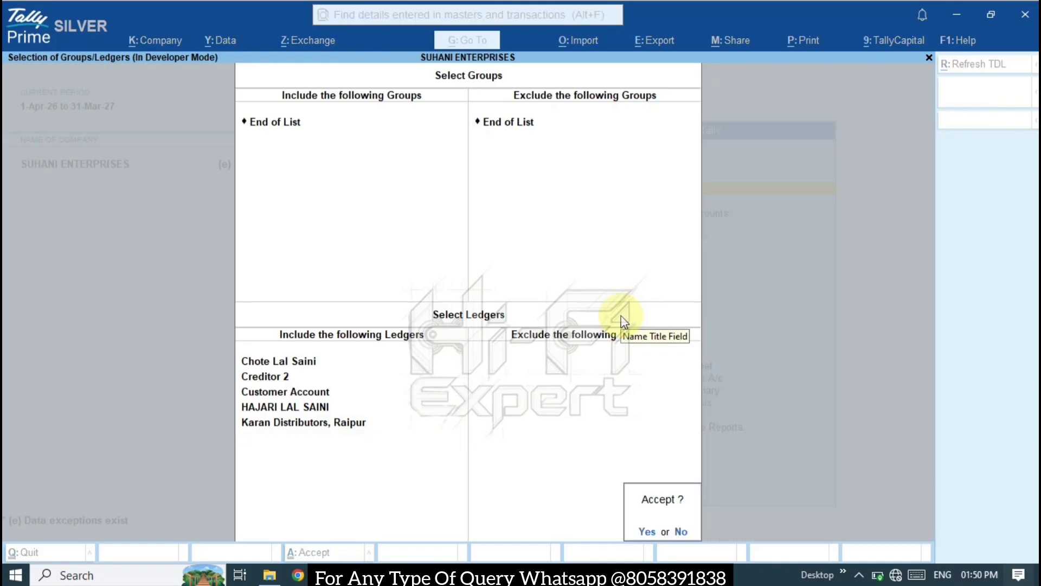
key("Return")
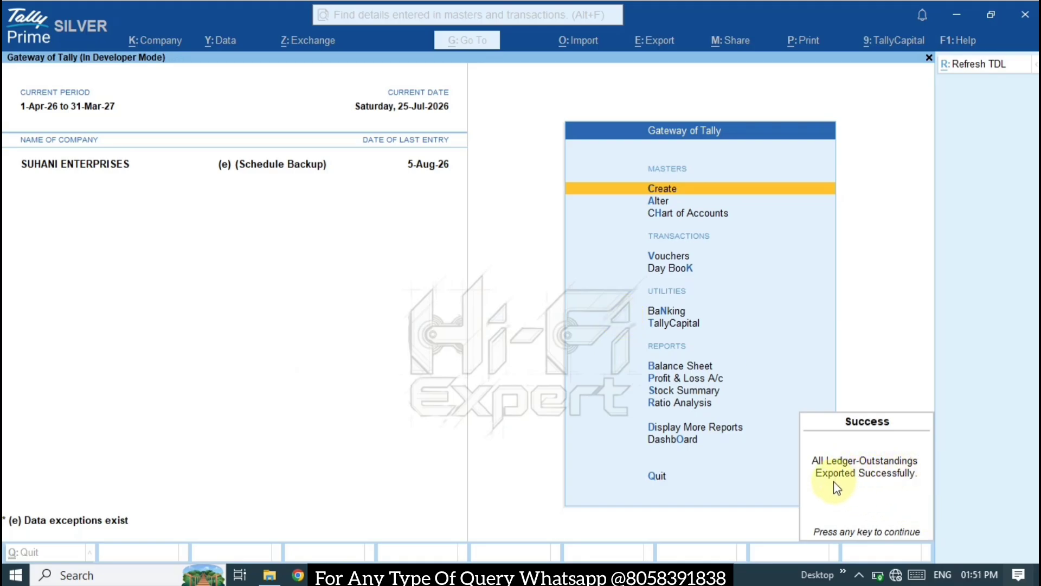
left_click(862, 490)
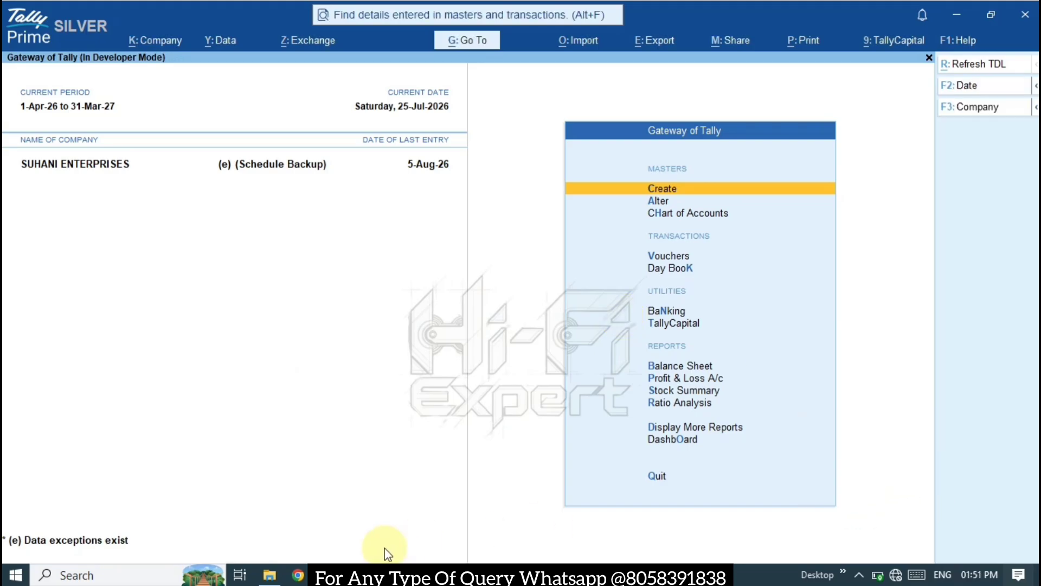
- Switch to File Explorer and open the Ledger Statements-Outstandings folder inside Tally Exports
left_click(269, 574)
left_click(402, 431)
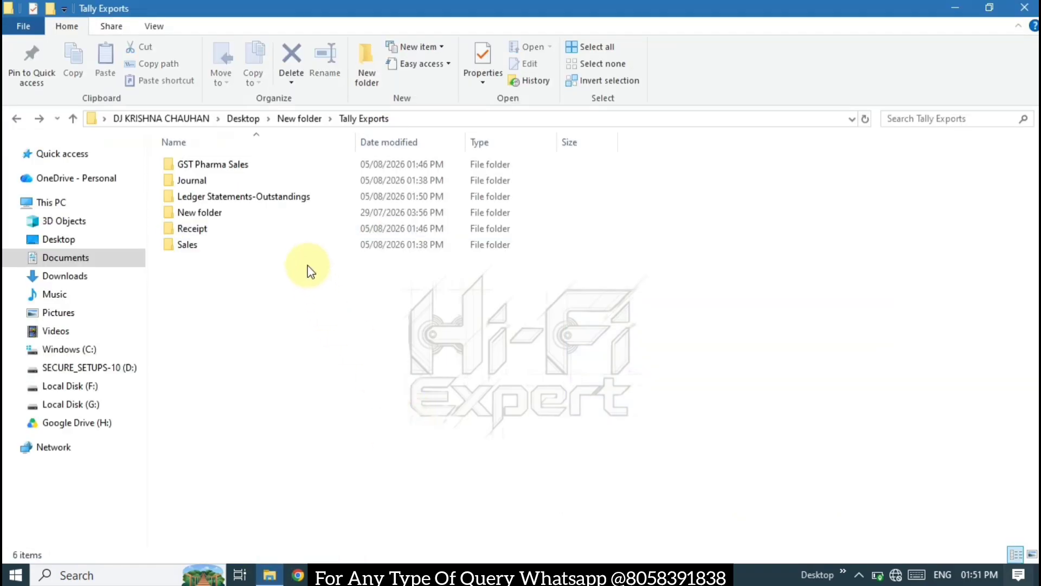
double_click(245, 207)
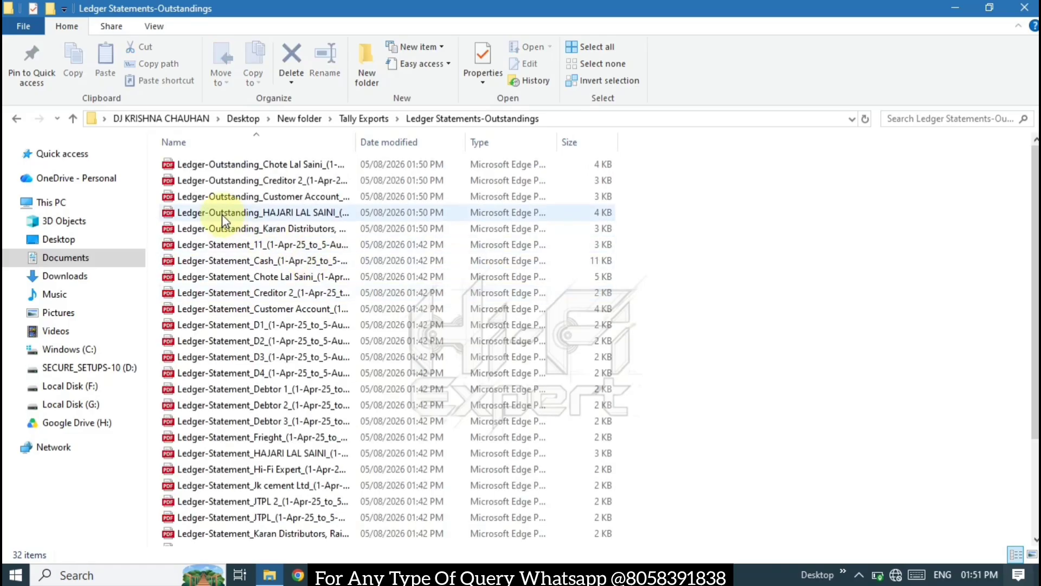
- Check the exported Ledger-Outstanding PDFs by selecting all of them in the folder
left_click(216, 170)
key("Down")
key("Down")
key("Down")
key("Down")
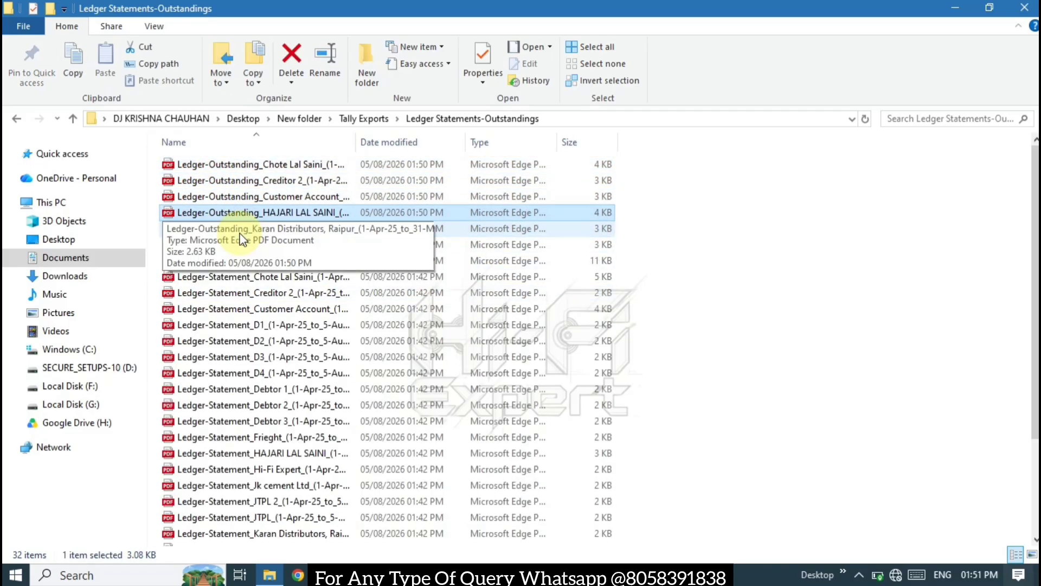
key("shift+Up")
key("shift+Up")
key("shift+Up")
key("shift+Up")
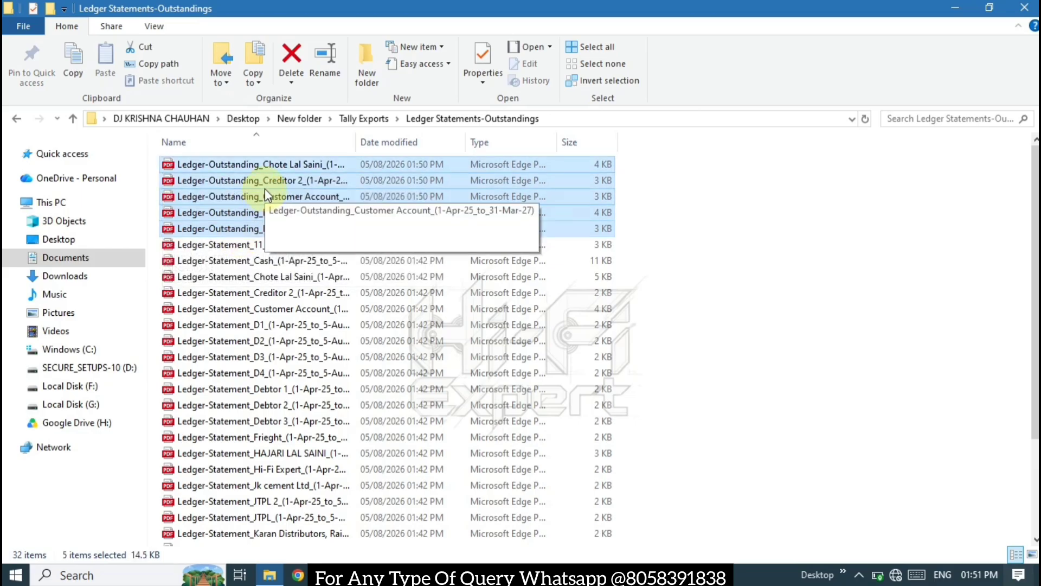
- Open the Customer Account Ledger-Outstanding PDF in Edge and check its pending bill entry
left_click(246, 196)
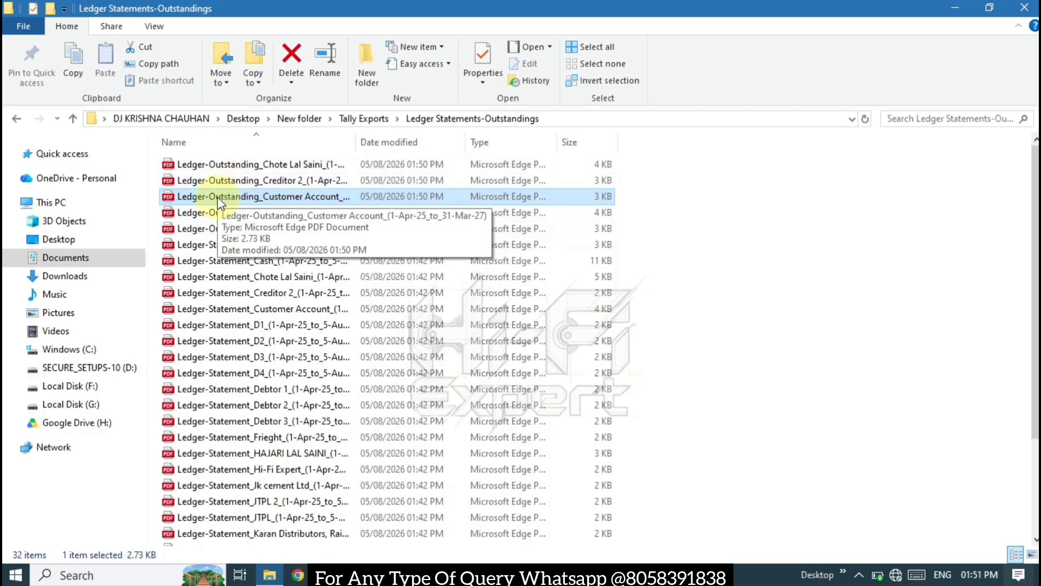
key("alt+Tab")
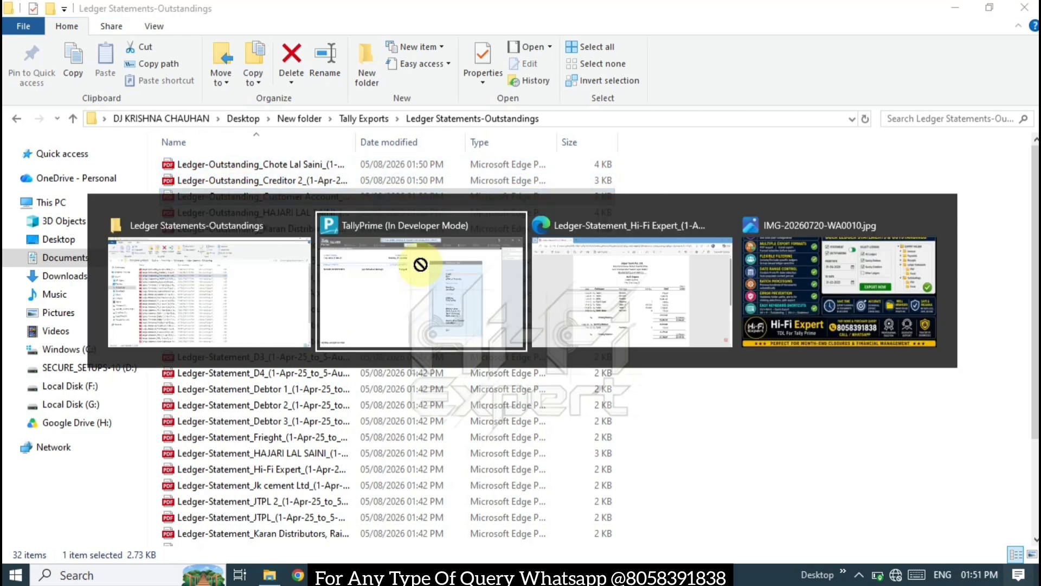
key("alt+Tab")
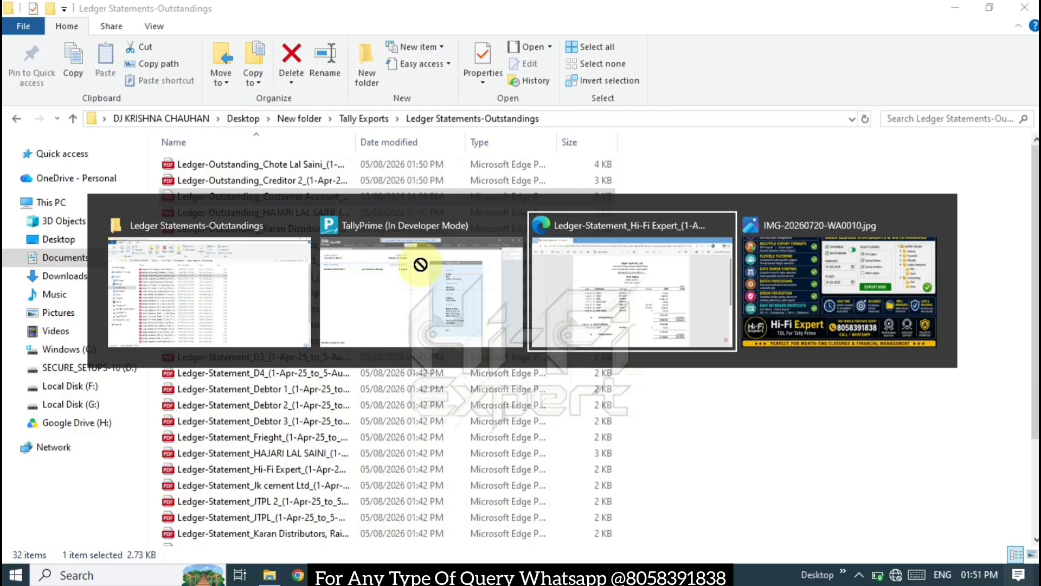
left_click_drag(421, 264, 399, 23)
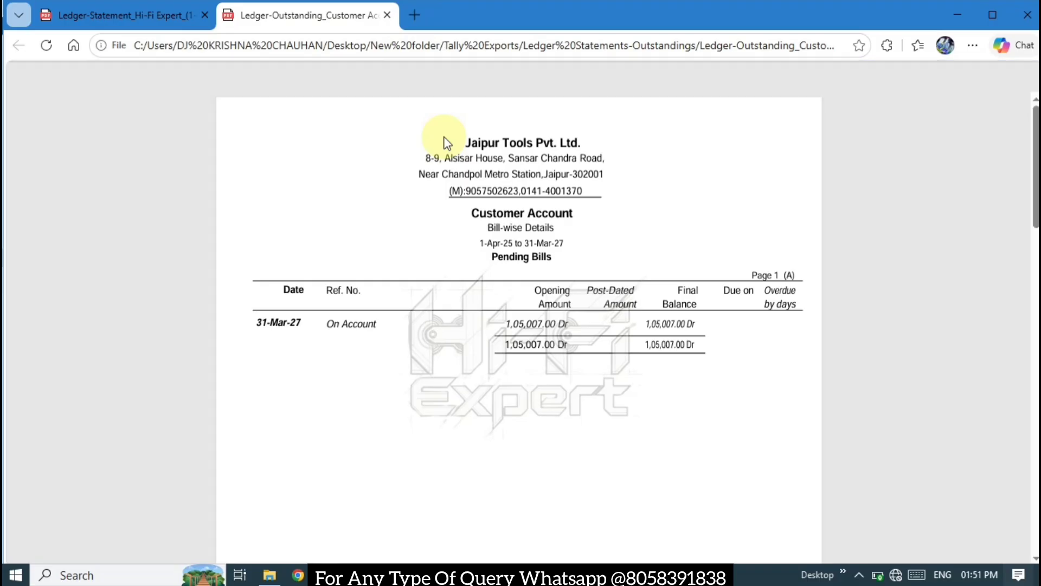
left_click_drag(1036, 143, 1018, 154)
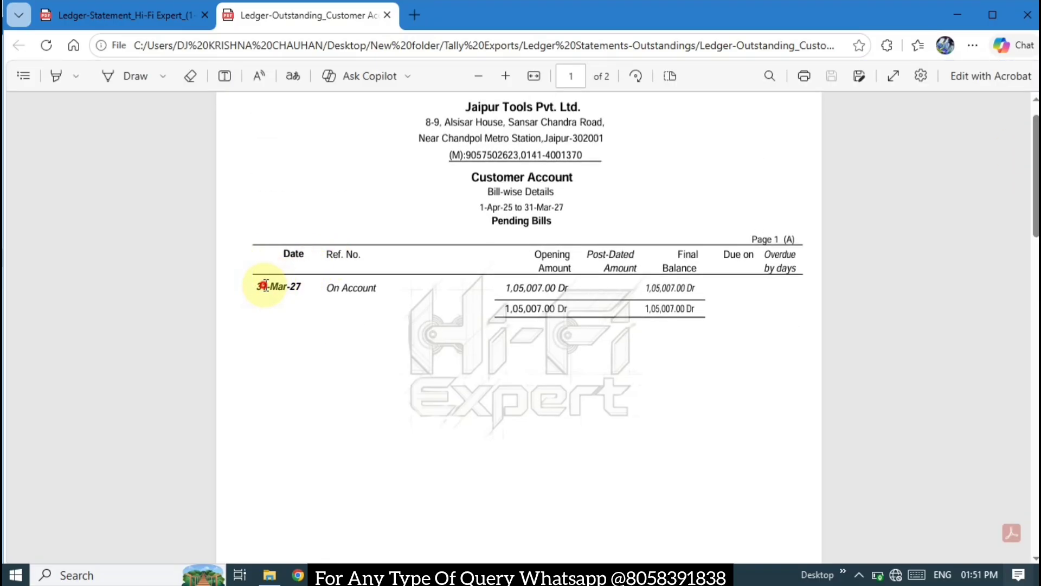
left_click_drag(261, 284, 465, 288)
left_click(629, 359)
- Open the Karan Distributors, Raipur Ledger-Outstanding PDF in a separate Edge tab and check its pending bill amount
key("alt+Tab")
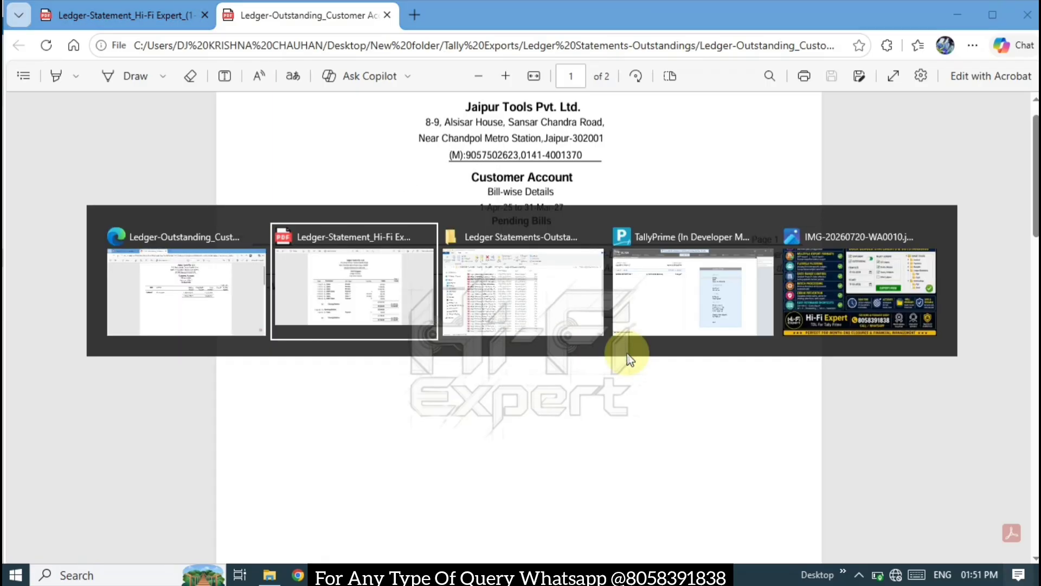
key("alt+Tab")
key("Tab")
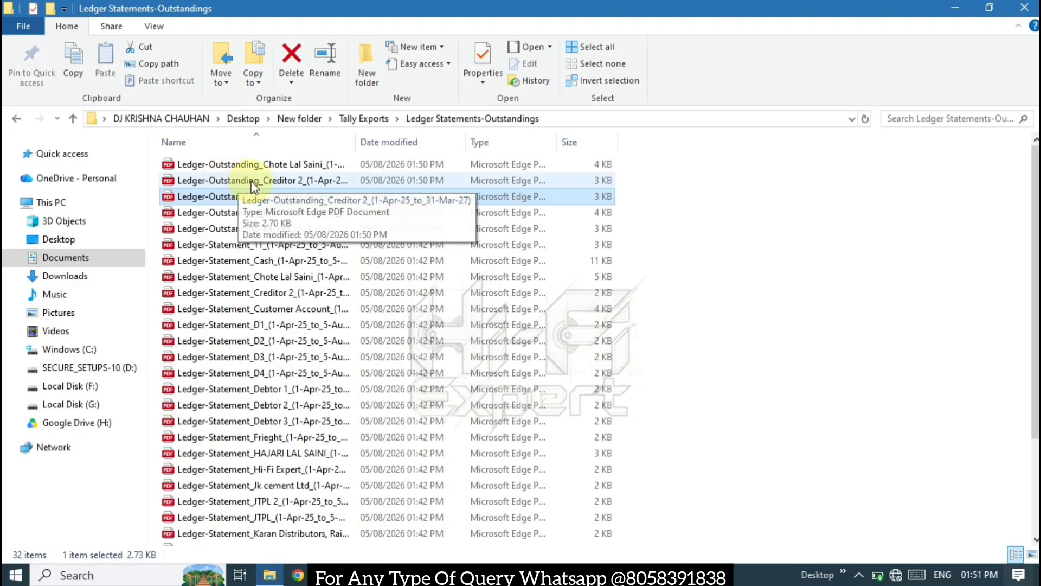
left_click(269, 229)
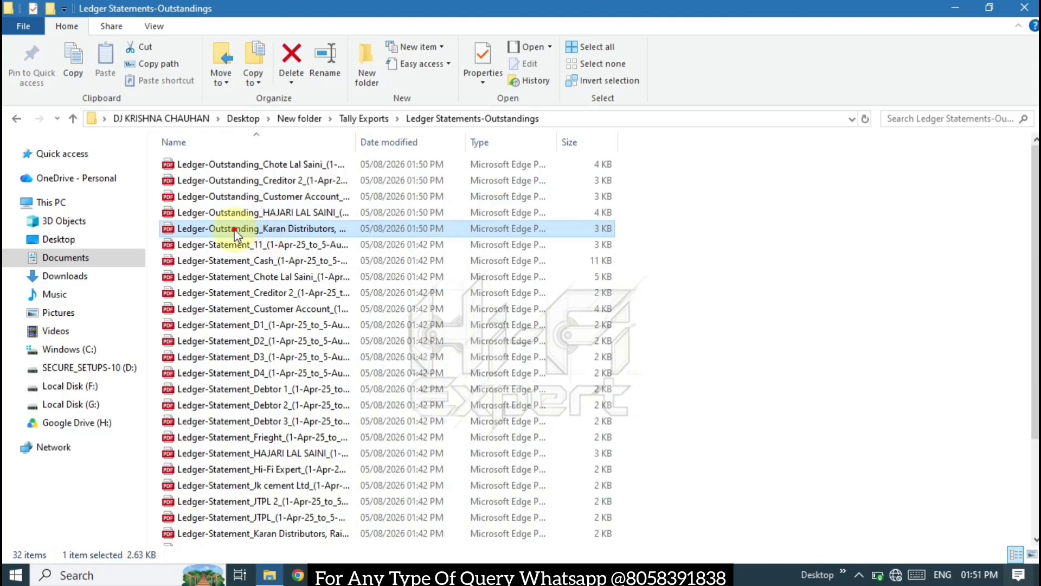
key("alt+Tab")
left_click_drag(384, 271, 520, 16)
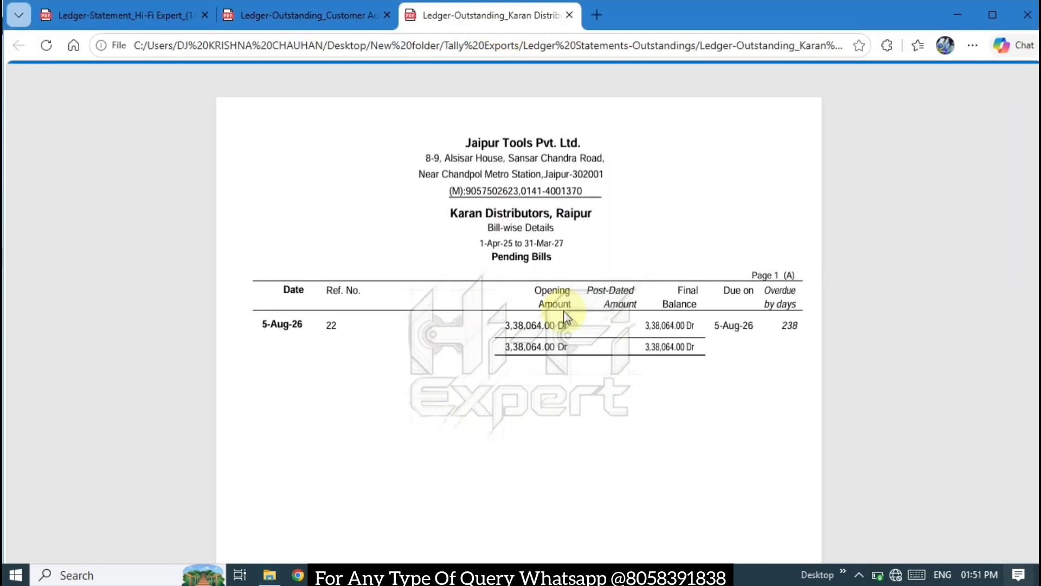
left_click_drag(545, 325, 536, 326)
left_click(600, 383)
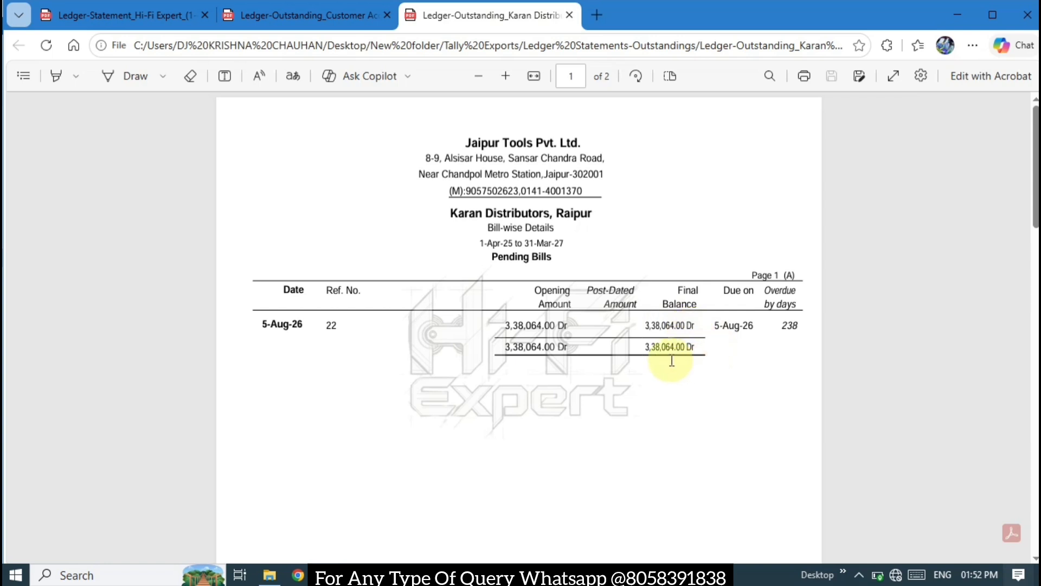
- Switch to TallyPrime and open Display More Reports from the Gateway of Tally
key("alt+Tab")
key("alt+Tab")
key("alt+Tab")
key("alt+Tab")
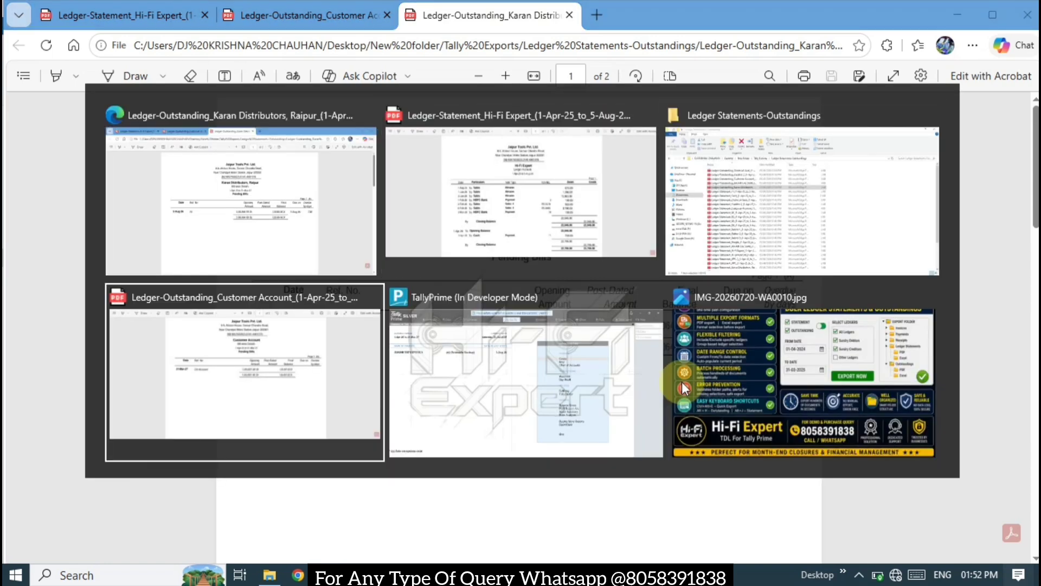
key("Escape")
key("Escape")
key("Down")
key("Down")
key("Down")
key("Down")
key("Down")
key("Down")
key("Down")
key("Down")
key("Down")
key("Down")
key("Down")
key("Down")
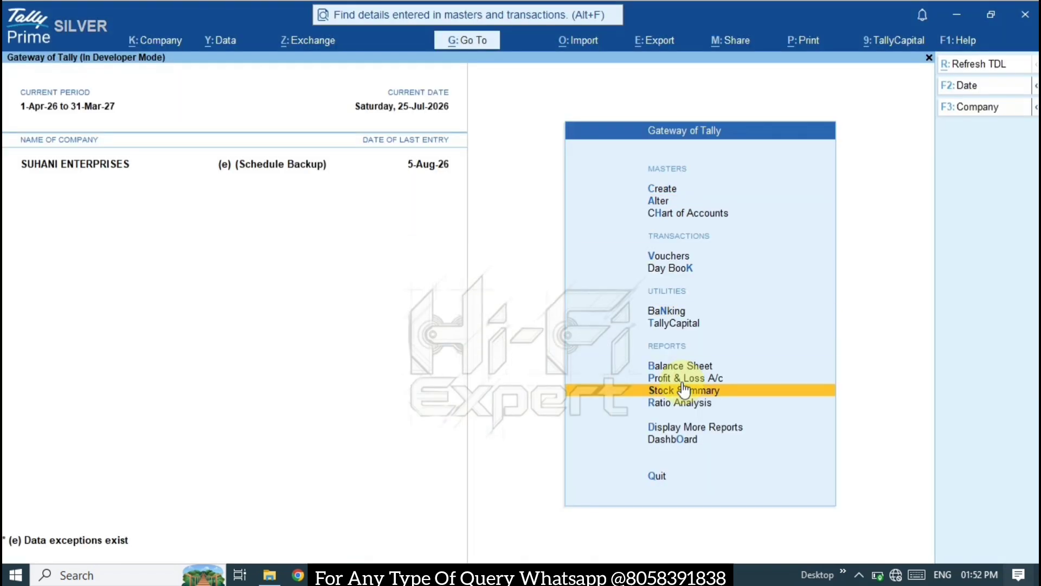
key("Up")
key("Return")
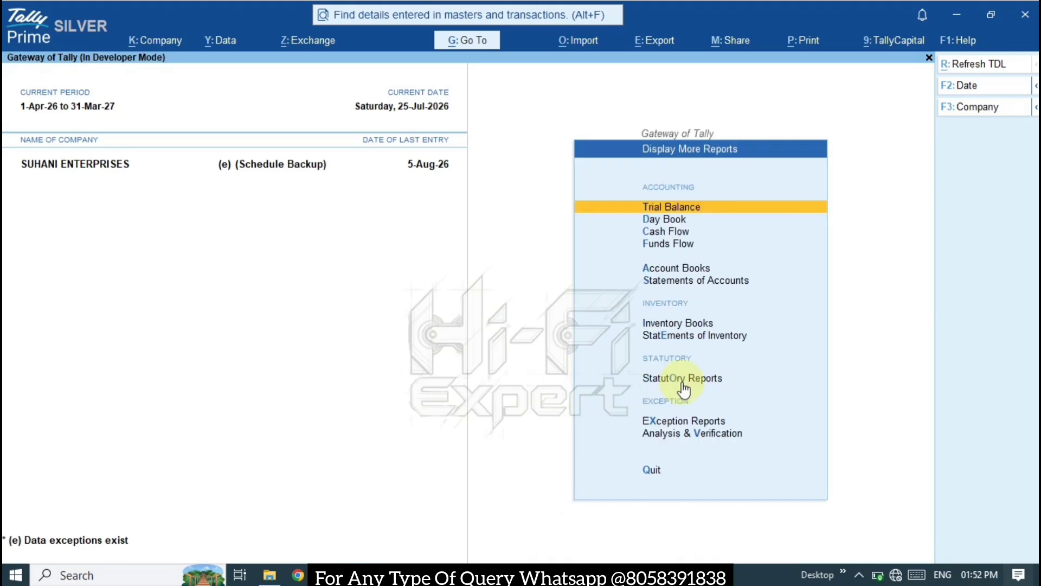
- Open the Ledger Outstandings report from Statements of Accounts for the individual's ledger listed directly above Creditor 2
key("s")
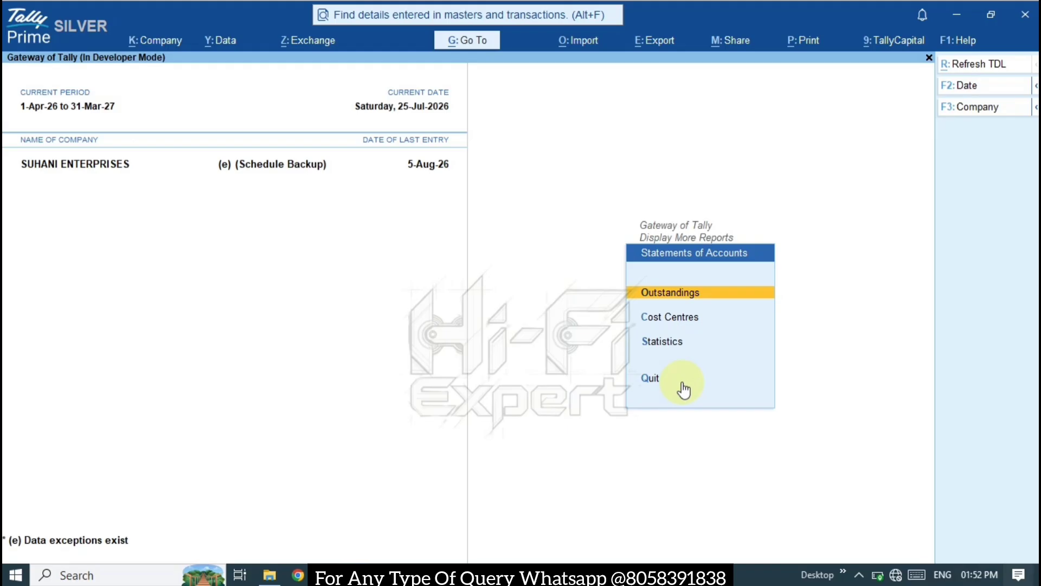
key("Return")
key("Down")
key("Down")
key("Return")
key("Down")
key("Down")
key("Down")
key("Down")
key("Up")
key("Up")
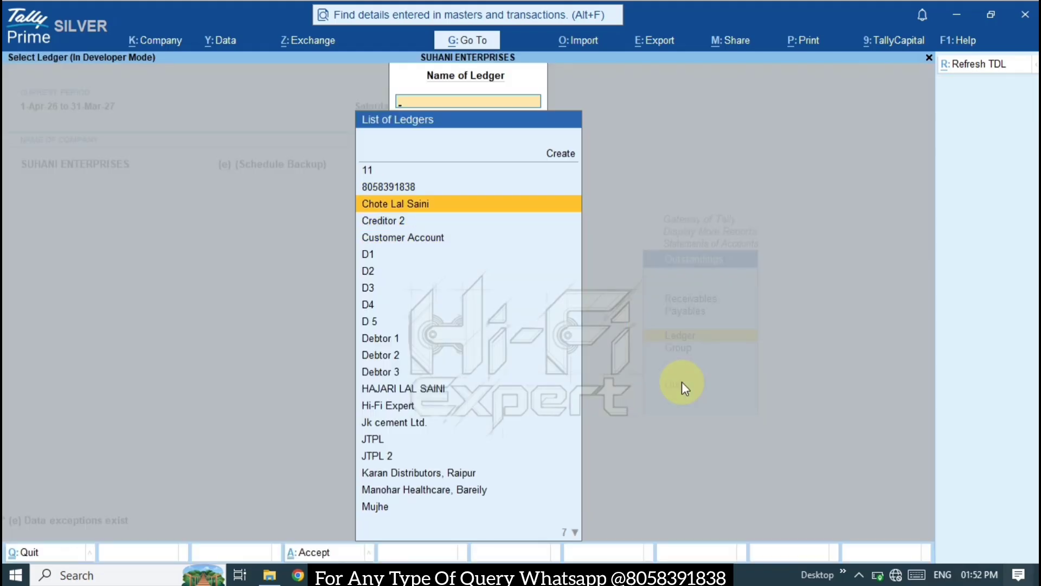
key("Return")
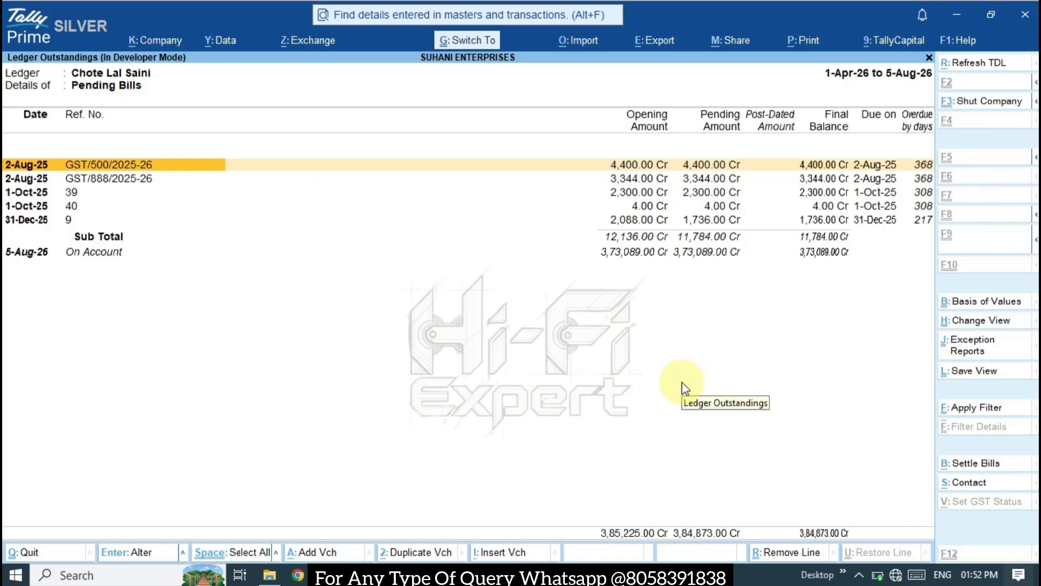
- Preview the print layout of this ledger's pending bills and return to the Ledger Outstandings report
key("ctrl+p")
key("i")
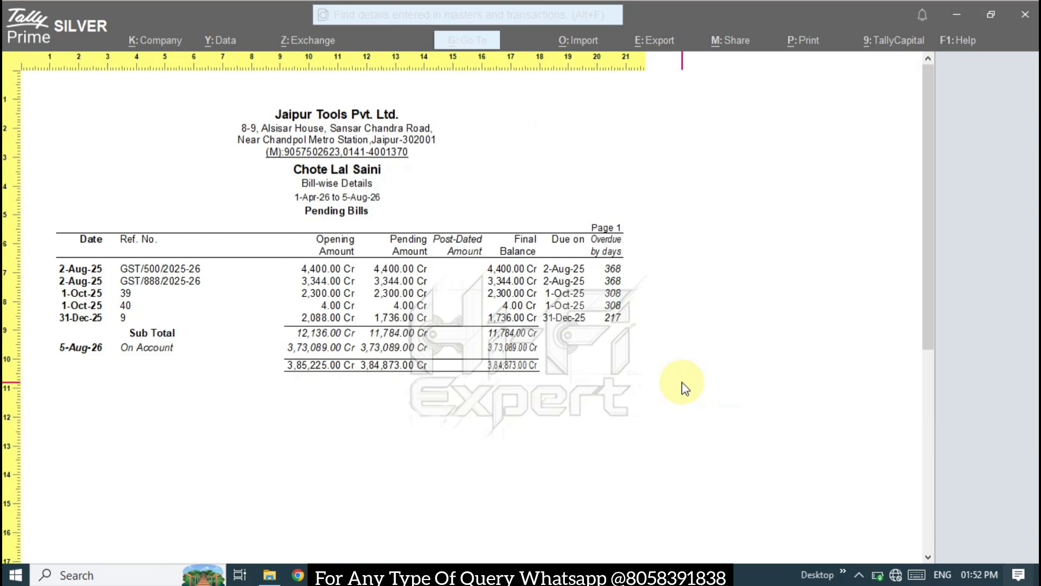
key("Escape")
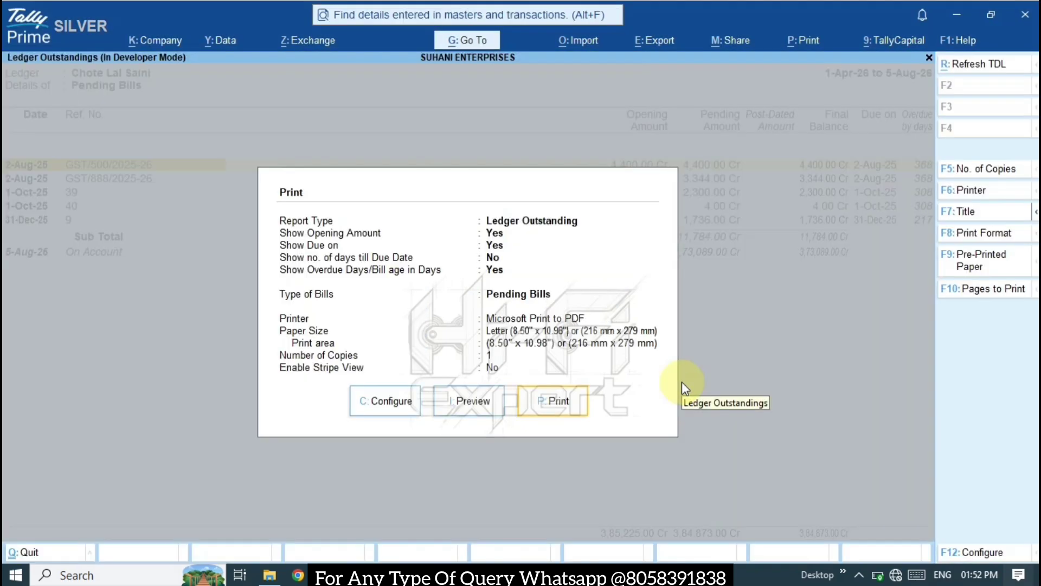
key("Escape")
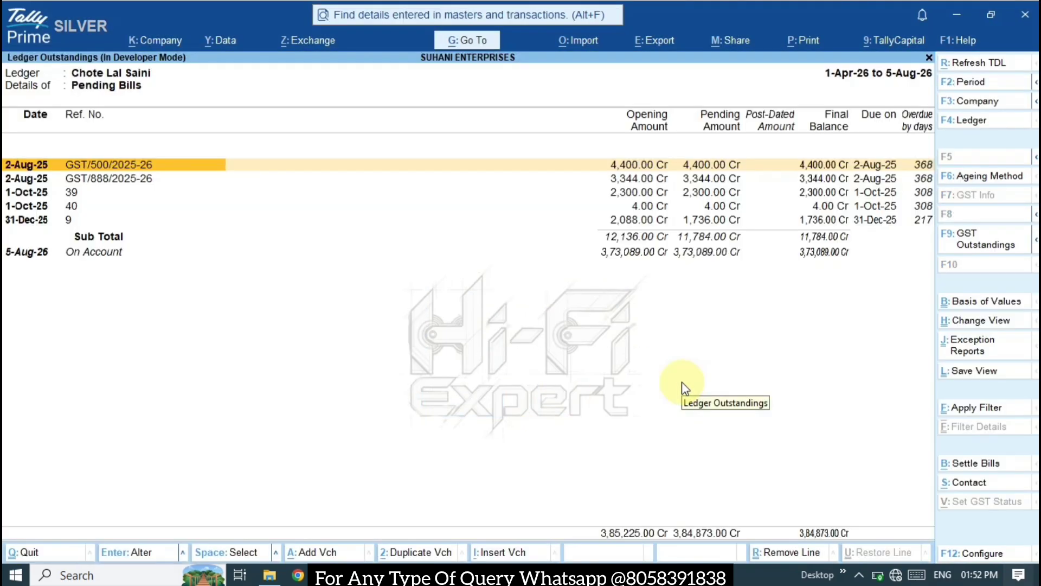
- Try to change the period of the Ledger Outstandings report
key("F2")
type("a26")
key("Return")
key("Return")
- Open the same ledger's Ledger-Outstanding PDF from the Ledger Statements-Outstandings folder in Edge and check its pending bill entries
key("alt+Tab")
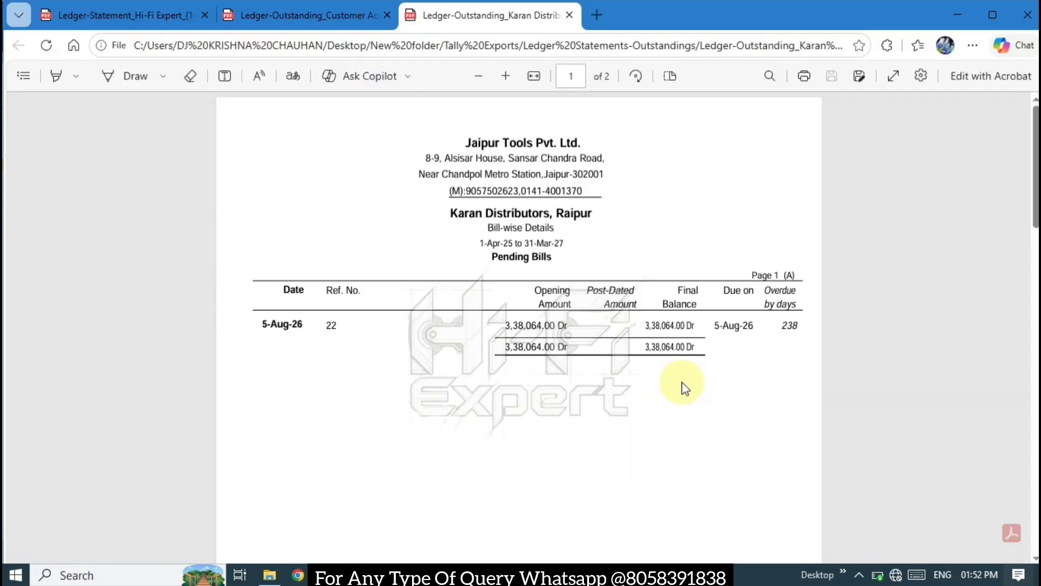
key("ctrl+Tab")
key("alt+Tab")
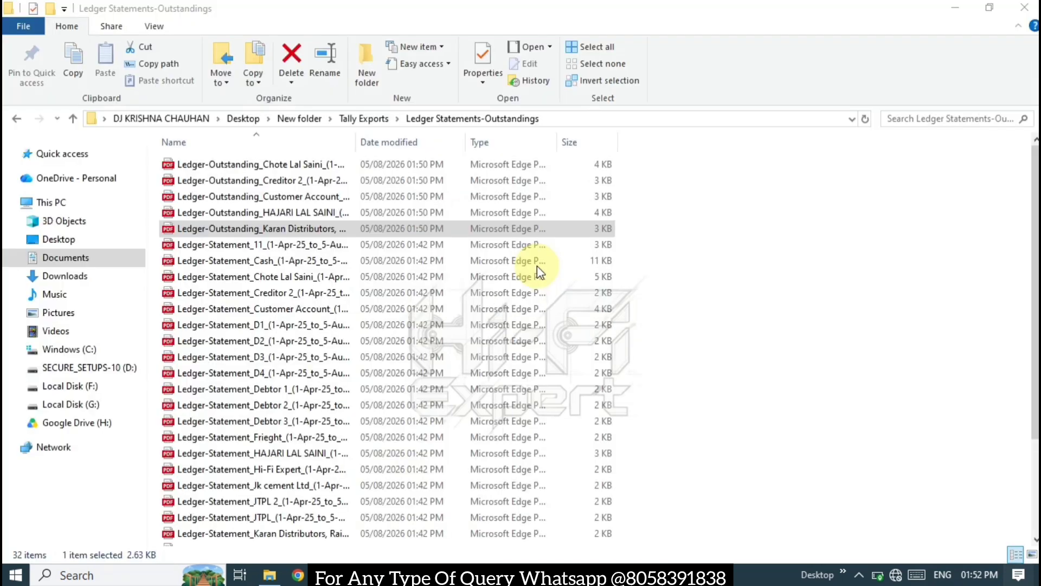
left_click(279, 166)
left_click_drag(280, 167, 728, 26)
key("alt+Tab")
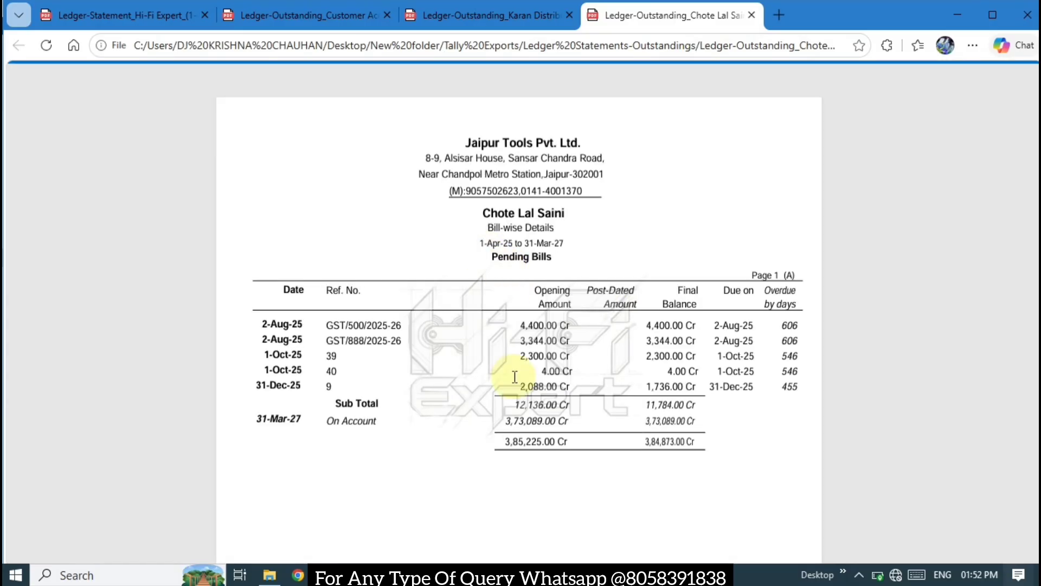
left_click_drag(344, 362, 447, 411)
left_click(449, 492)
- Switch to TallyPrime, show an enlarged print preview of the ledger's pending bills and compare it with the exported PDF
key("alt+Tab")
key("alt+Tab")
key("alt+Tab")
key("alt+Tab")
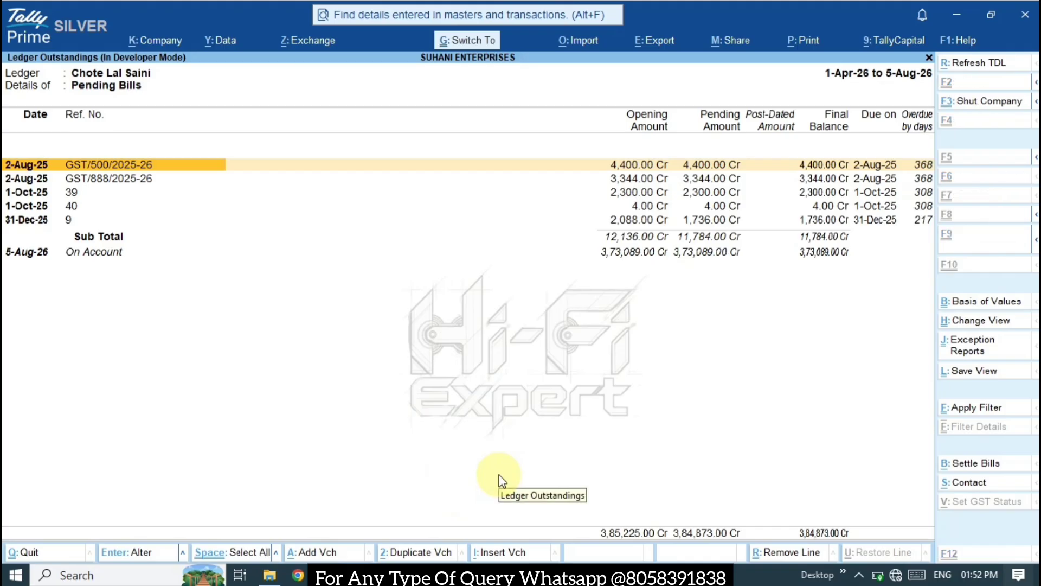
key("ctrl+p")
key("i")
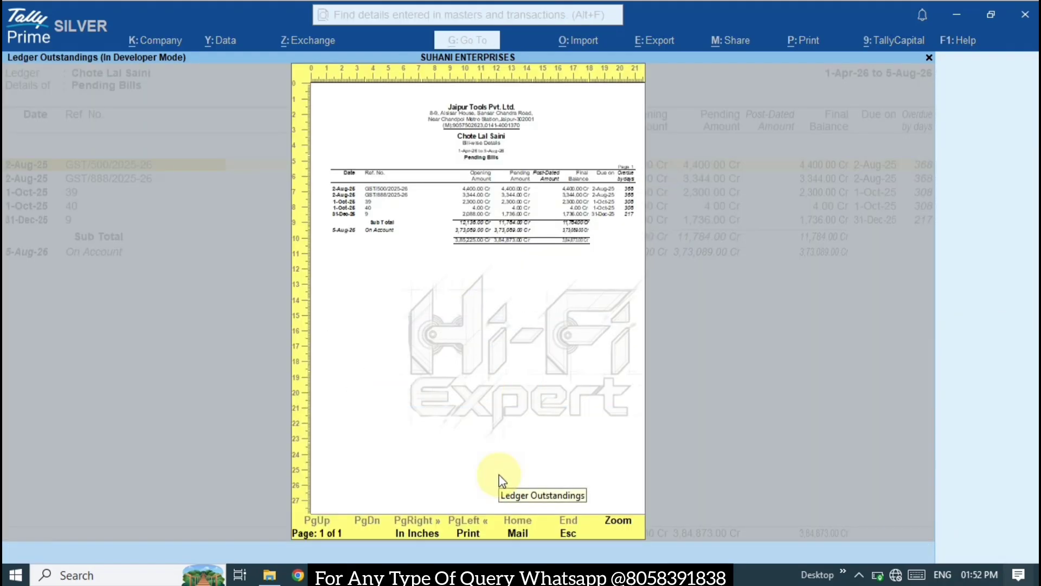
key("alt+z")
key("alt+Tab")
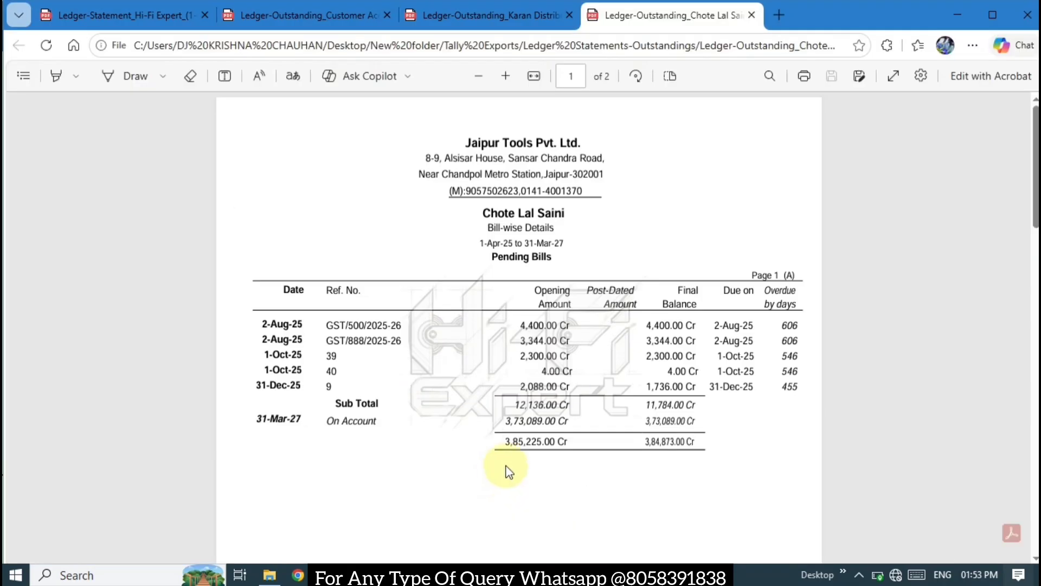
key("alt+Tab")
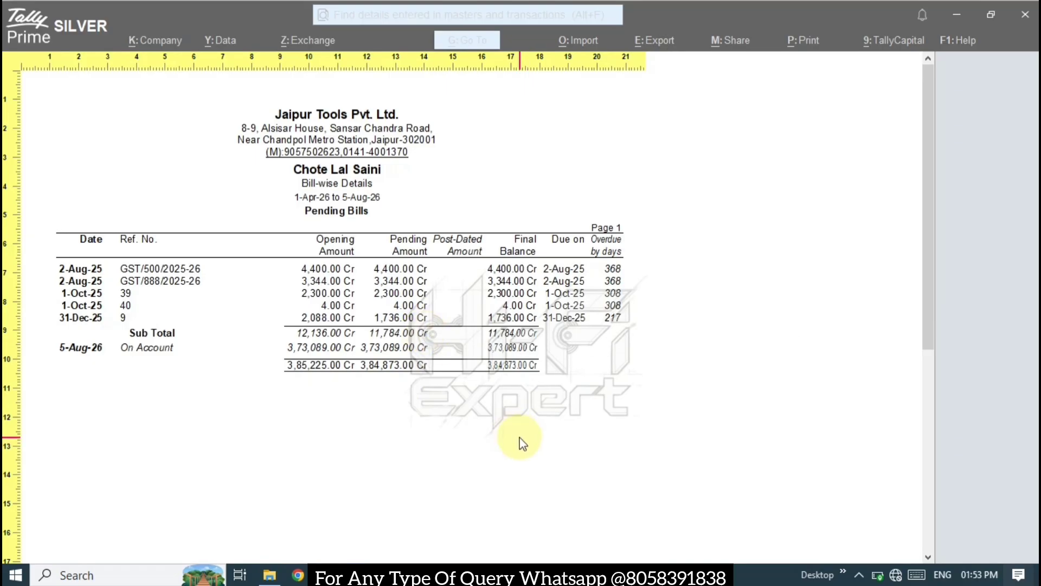
key("alt+Tab")
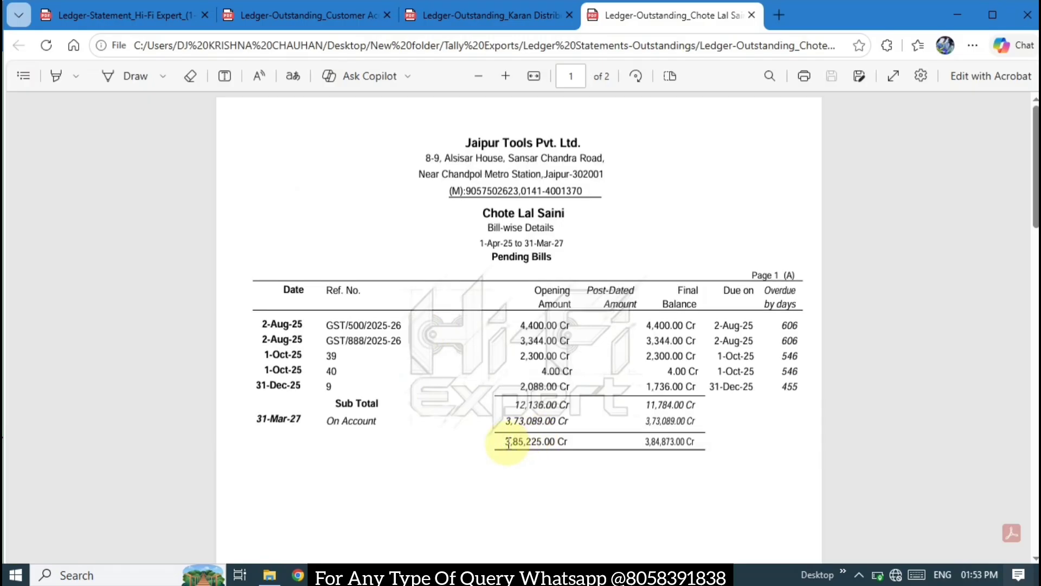
- Switch to the image IMG-20260720-WA0010.jpg and examine the add-on's feature list, export options and benefits on the poster
key("alt+Tab")
key("alt+Tab")
key("alt+Tab")
key("alt+Tab")
key("alt+Tab")
key("alt+Tab")
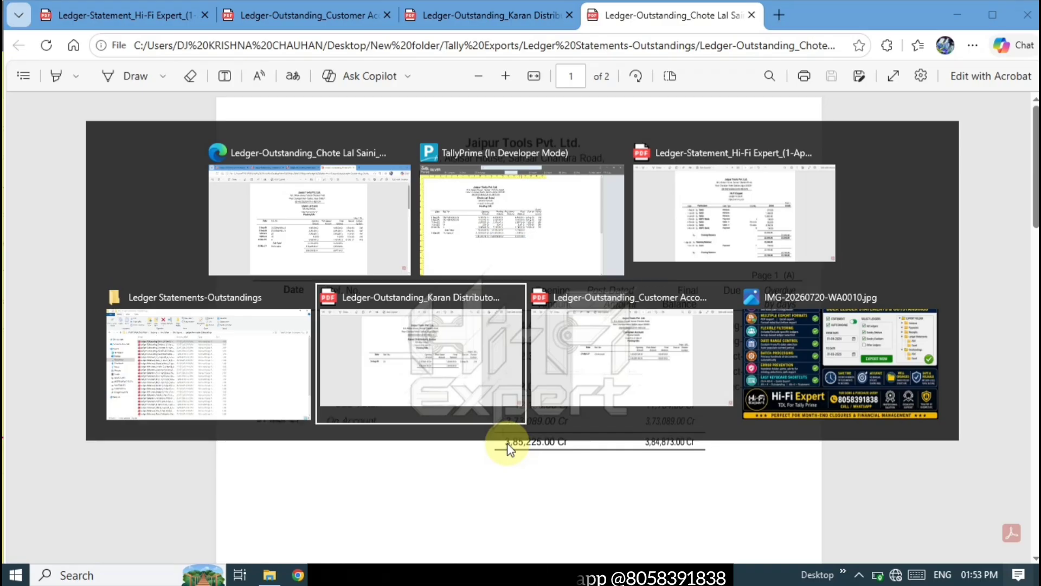
scroll(506, 443, "up", 10)
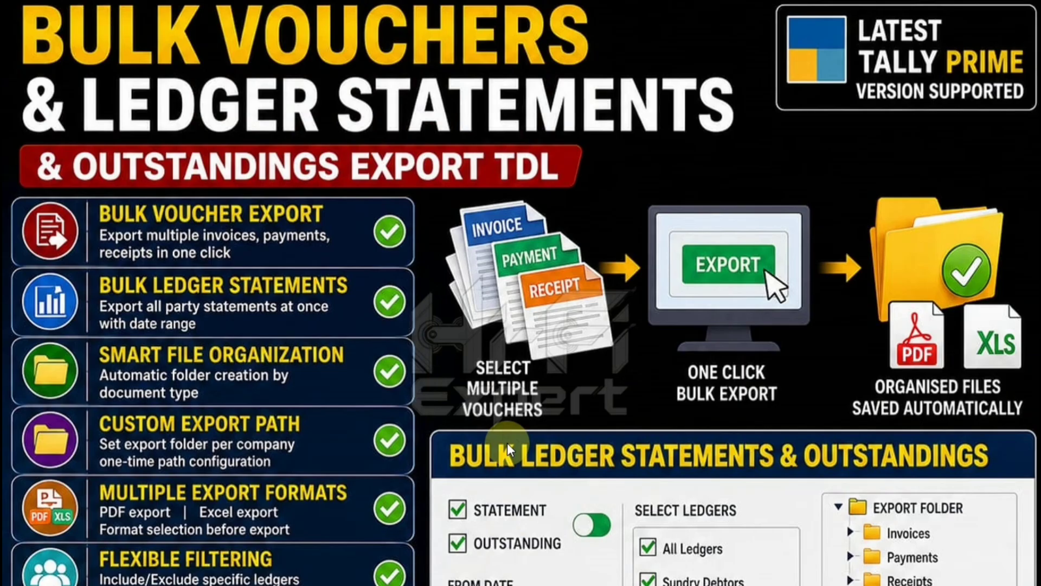
scroll(506, 442, "up", 1)
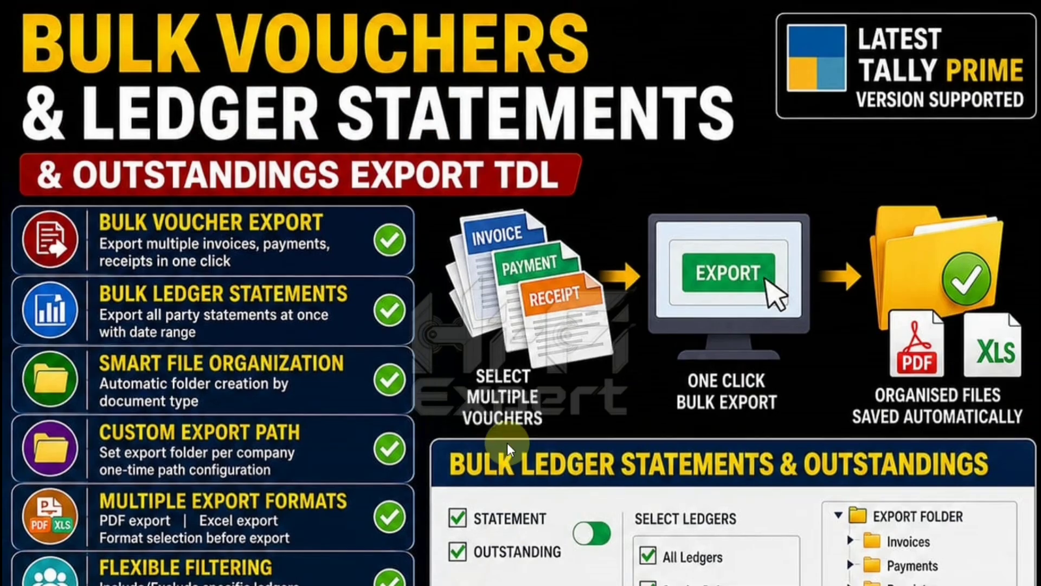
scroll(506, 443, "down", 5)
scroll(506, 443, "up", 5)
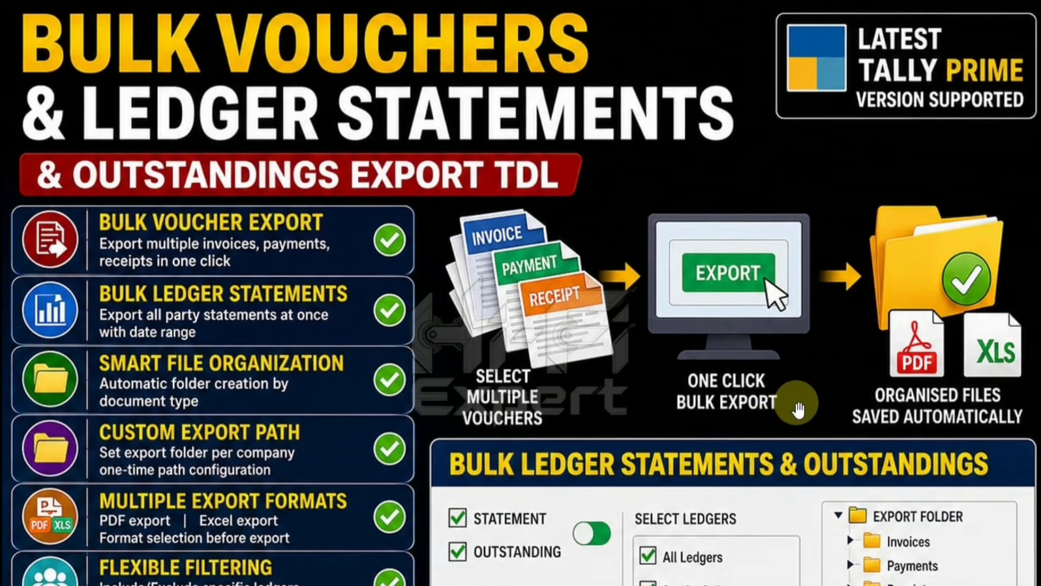
scroll(799, 410, "down", 8)
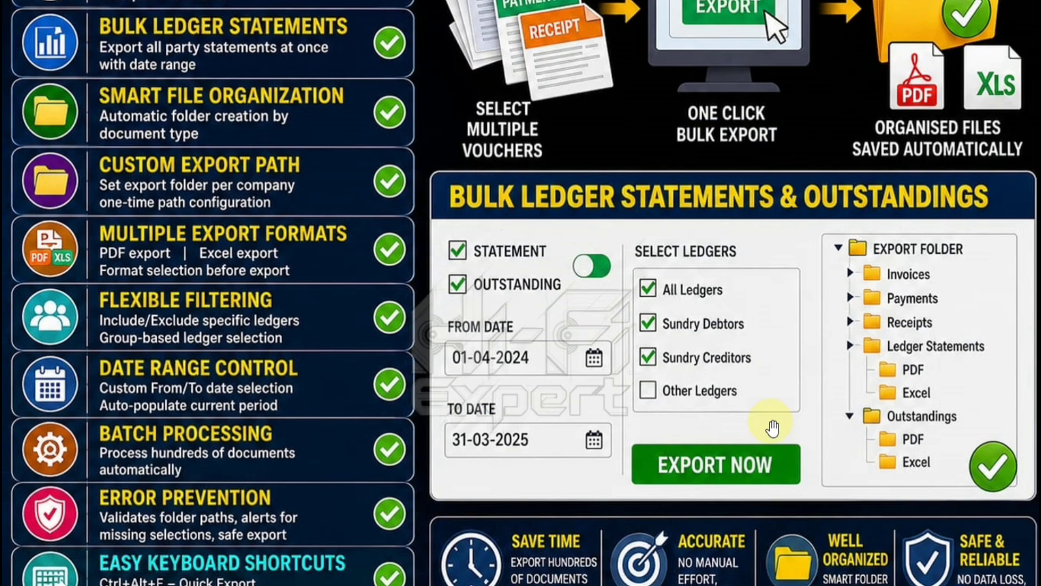
scroll(772, 428, "down", 5)
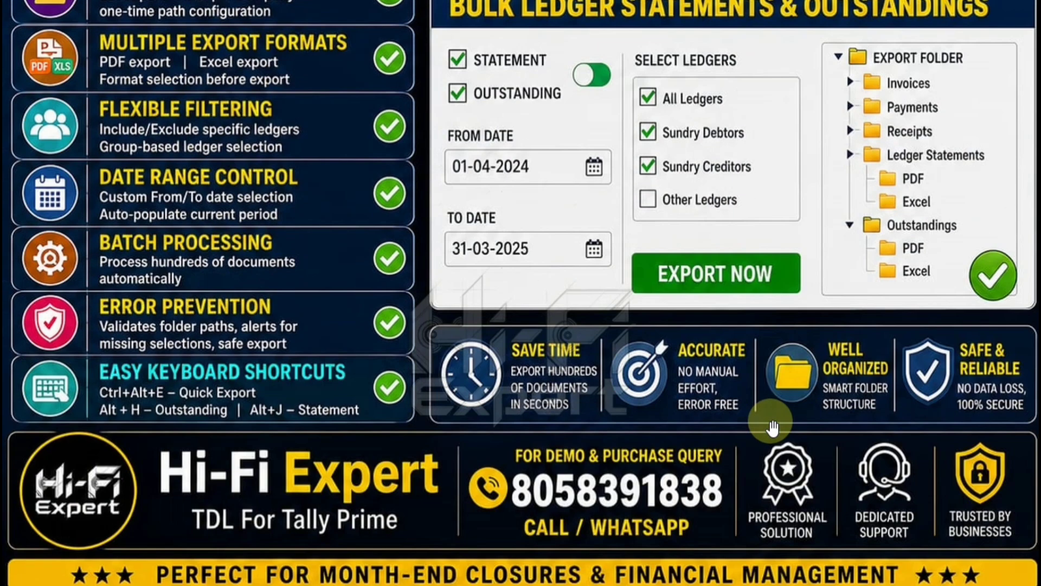
scroll(773, 428, "down", 1)
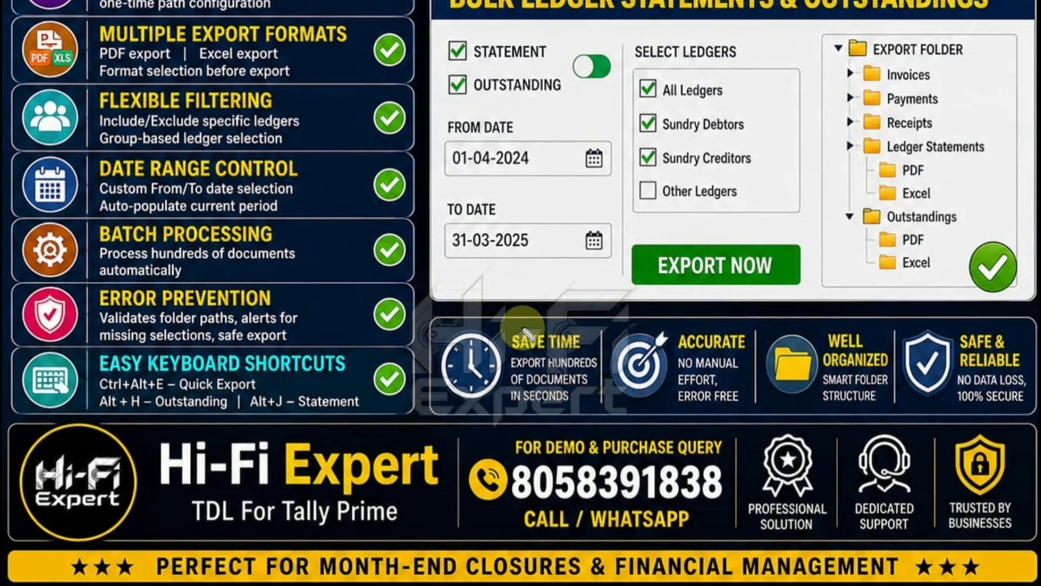
- Draw red marks at the Save Time, Accurate, Well Organized and Safe & Reliable benefits, and underline the poster's contact number in red
left_click_drag(522, 329, 598, 291)
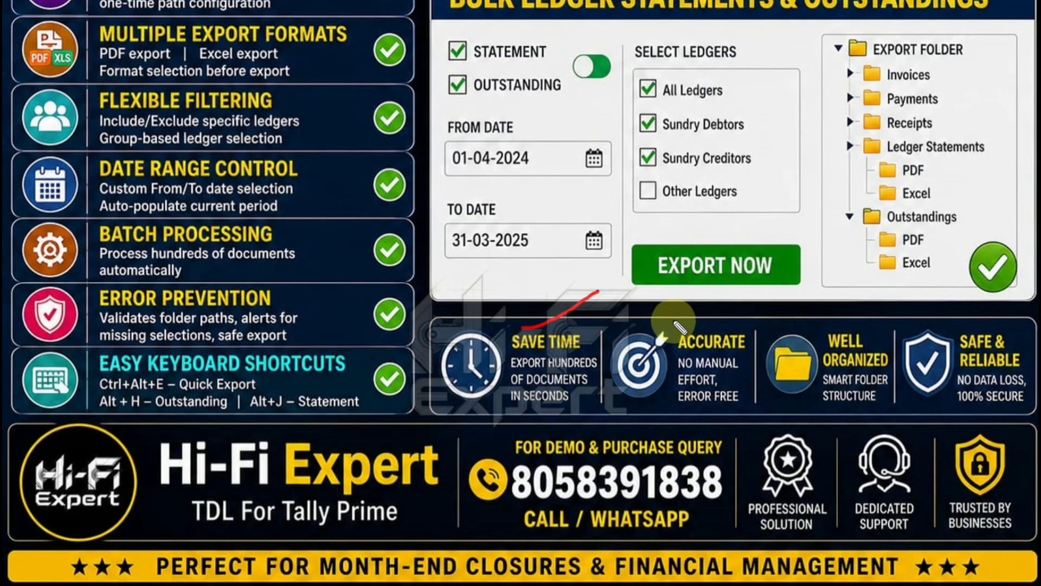
left_click_drag(670, 318, 790, 241)
mouse_move(828, 310)
left_mouse_down()
mouse_move(838, 326)
mouse_move(911, 271)
left_mouse_up()
mouse_move(950, 320)
left_mouse_down()
mouse_move(995, 326)
mouse_move(1036, 300)
left_mouse_up()
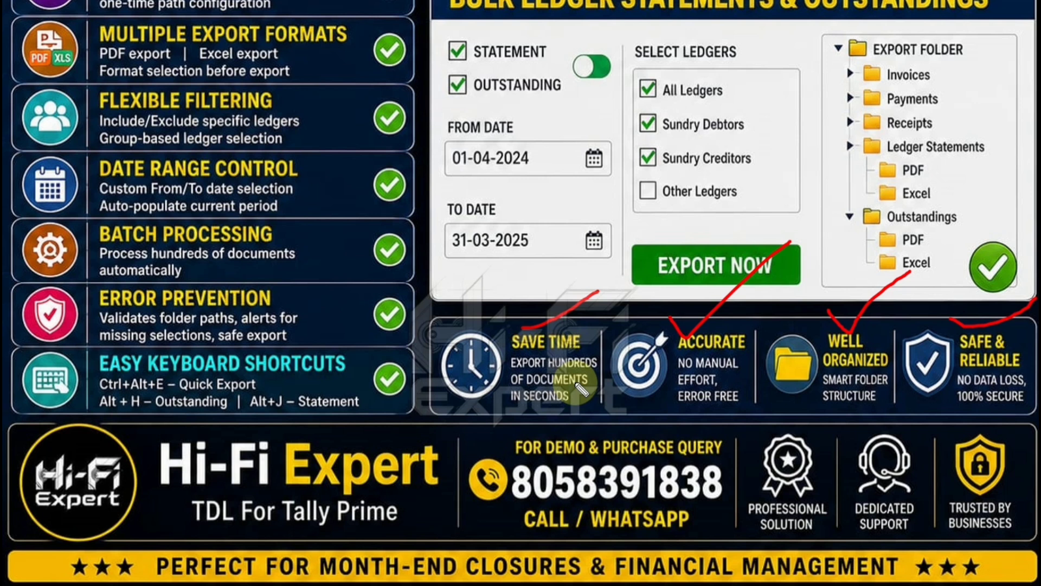
left_click_drag(508, 504, 699, 508)
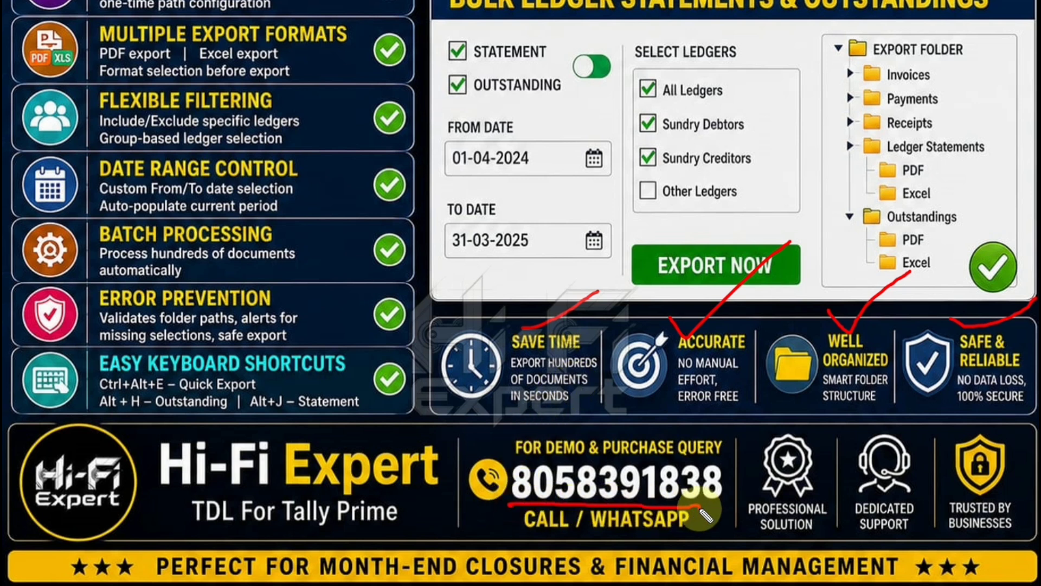